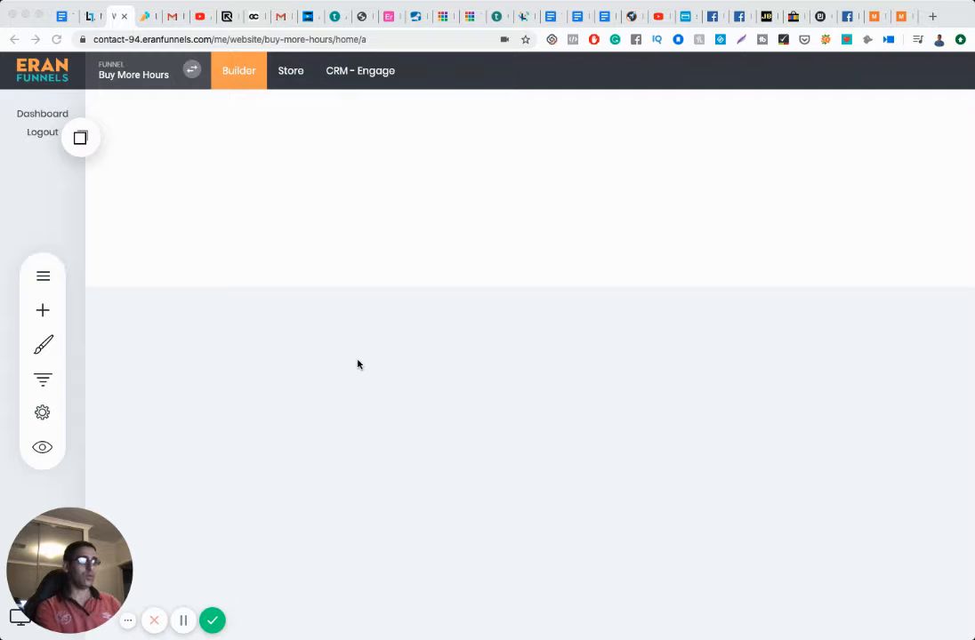
Step: Add an empty block to the page and place a Text widget in it
{"action": "left_click", "coordinate": [579, 267]}
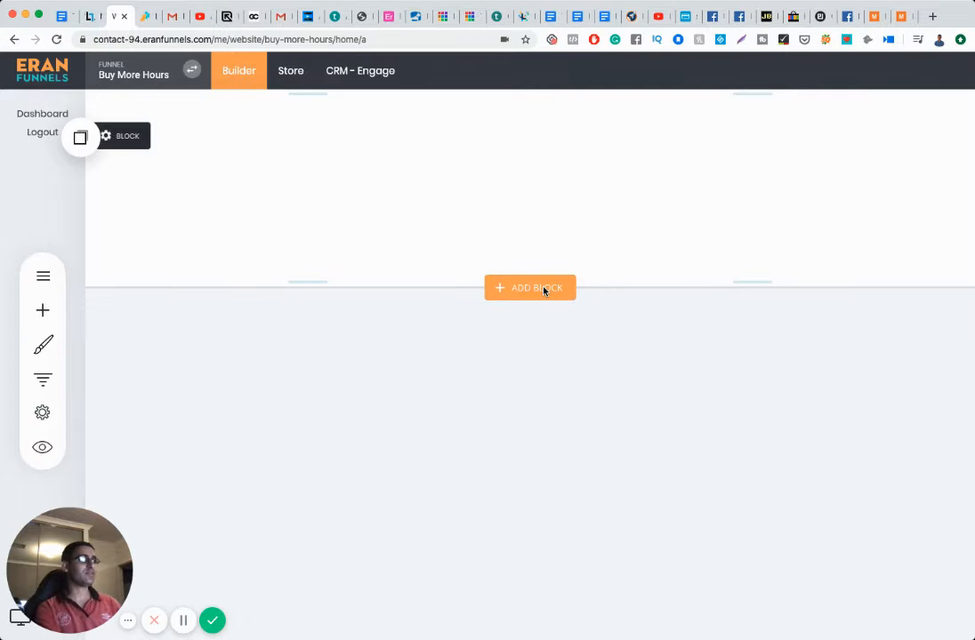
{"action": "left_click", "coordinate": [543, 287]}
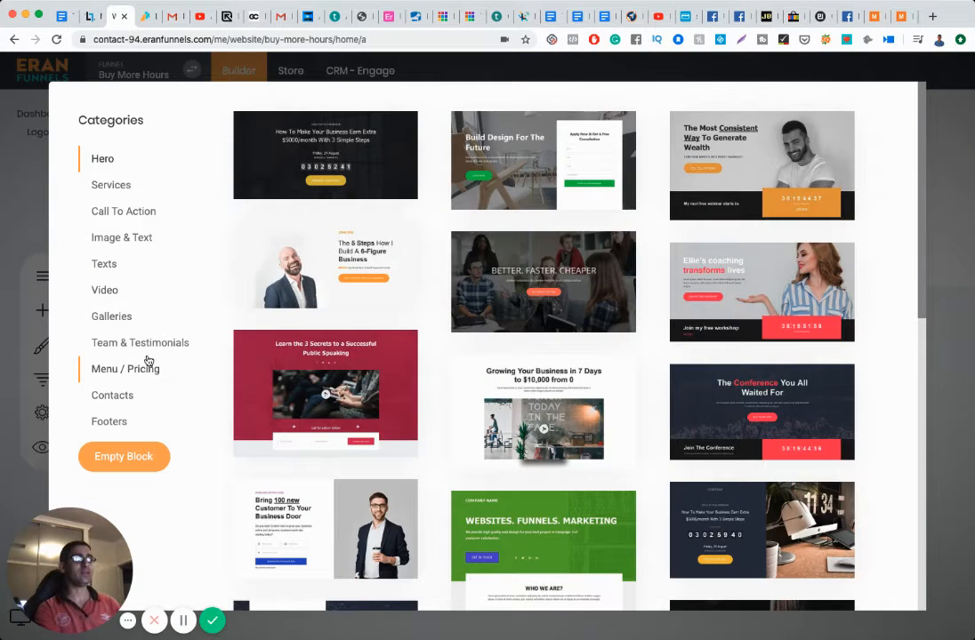
{"action": "left_click", "coordinate": [136, 454]}
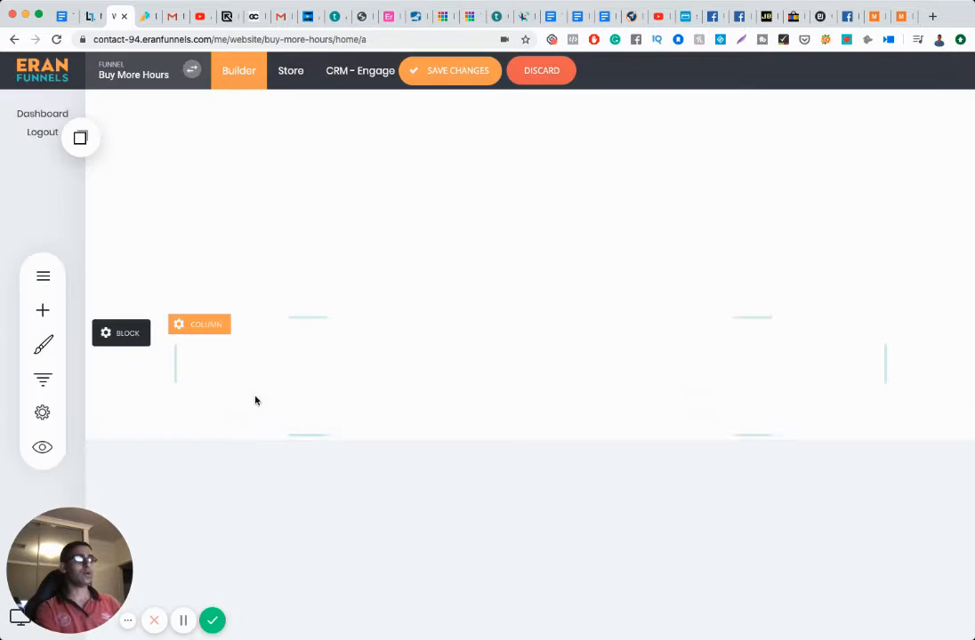
{"action": "left_click", "coordinate": [44, 309]}
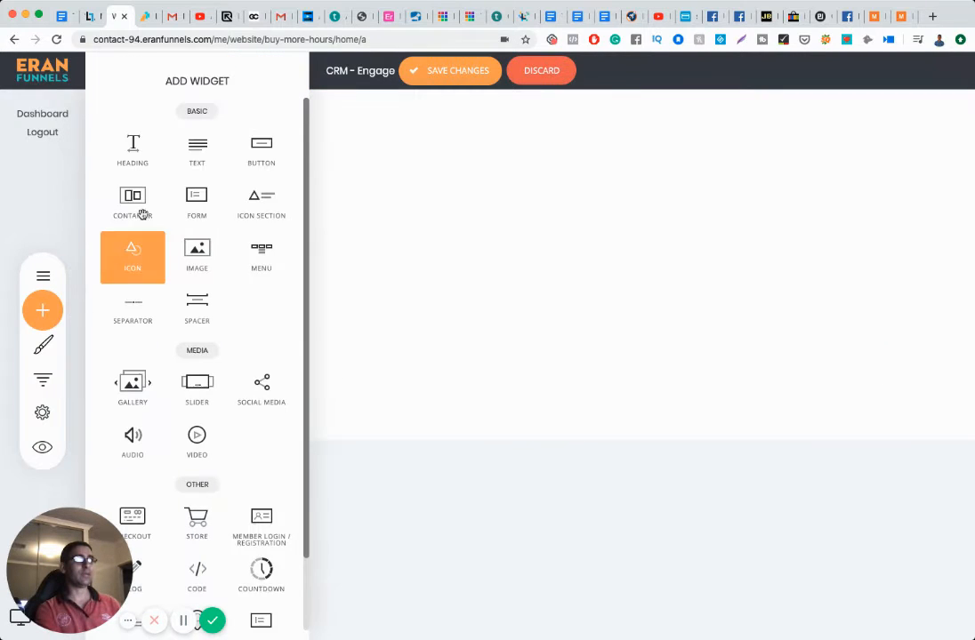
{"action": "scroll", "coordinate": [214, 196], "scroll_direction": "down", "scroll_amount": 1}
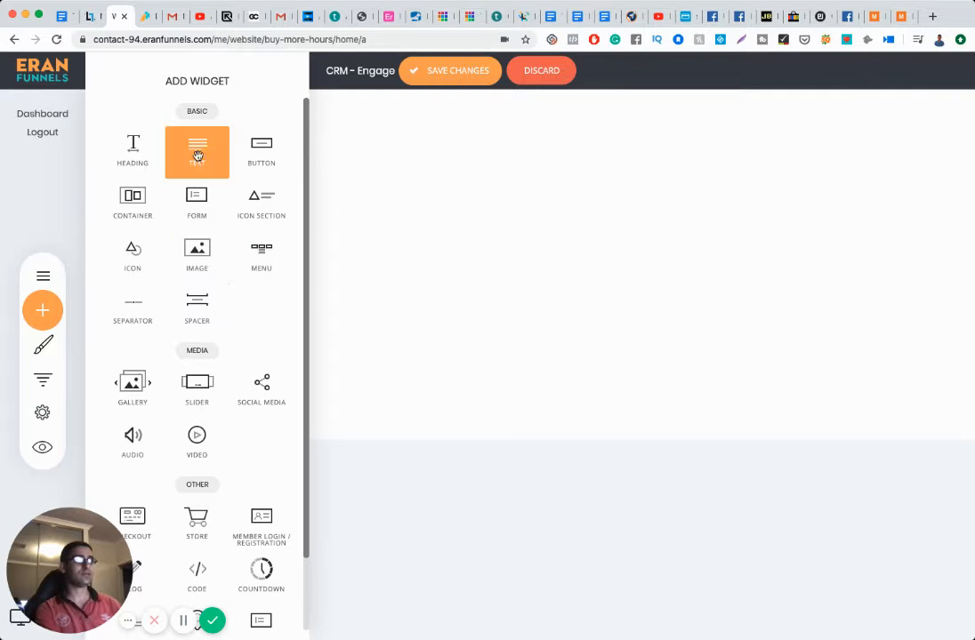
{"action": "left_click_drag", "start_coordinate": [201, 152], "coordinate": [361, 344]}
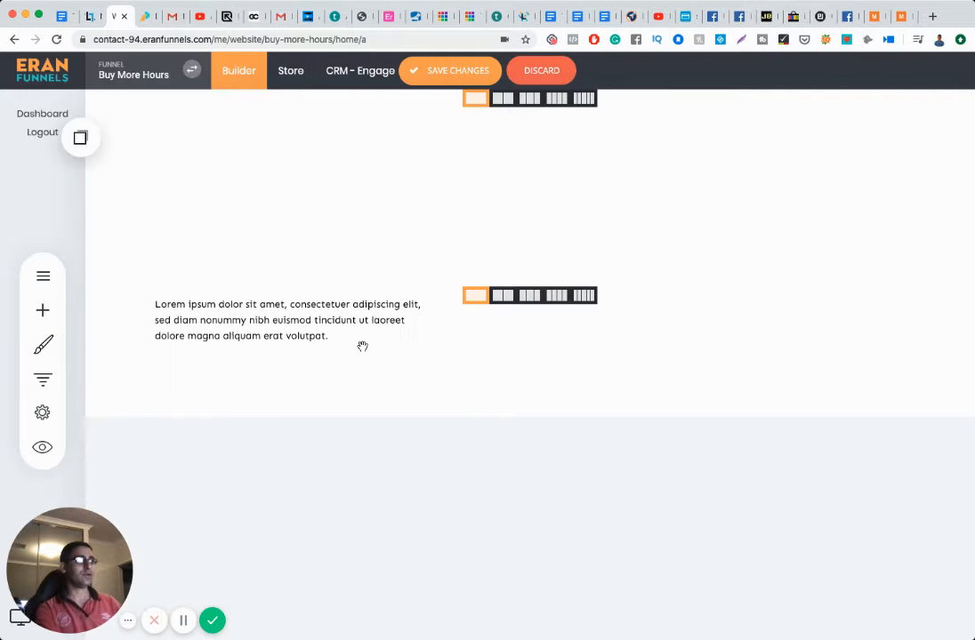
Step: Replace the placeholder with the BuyMoreHours.com branding notes and save the page
{"action": "double_click", "coordinate": [325, 331]}
{"action": "key", "text": "ctrl+a"}
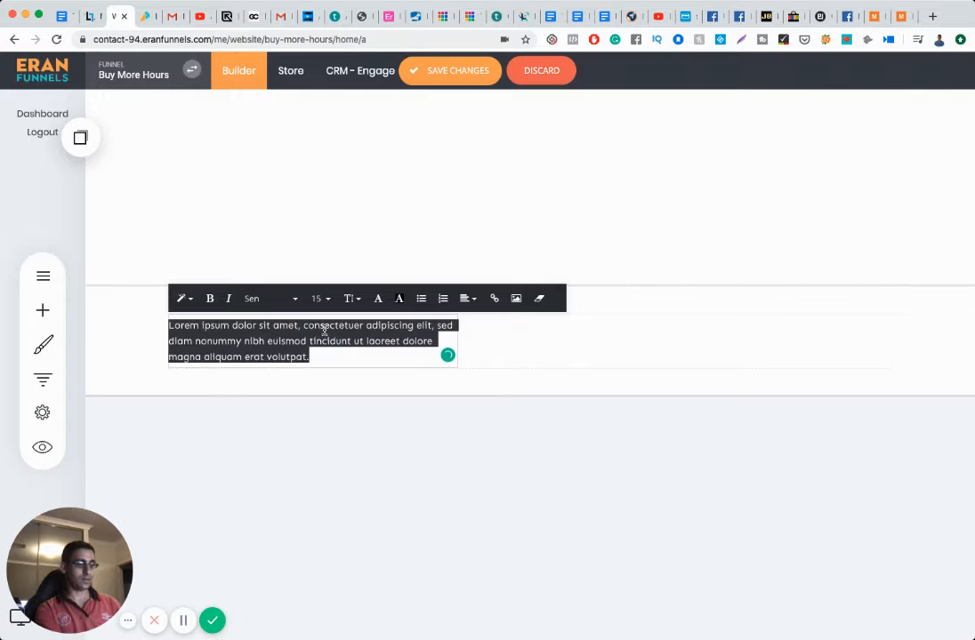
{"action": "type", "text": "BuyMoreHours.com Branding  Font: Sen Regular & Bold (not black!) (google fonts) https://fonts.google.com/specimen/Sen?selection.family=Sen:400,700   COLORS: Text (light purple): #73578a Headlines (purple): #492a66 Pig (pink): #ffbcc3 Buttons (yellow): #fff07a"}
{"action": "left_click", "coordinate": [383, 405]}
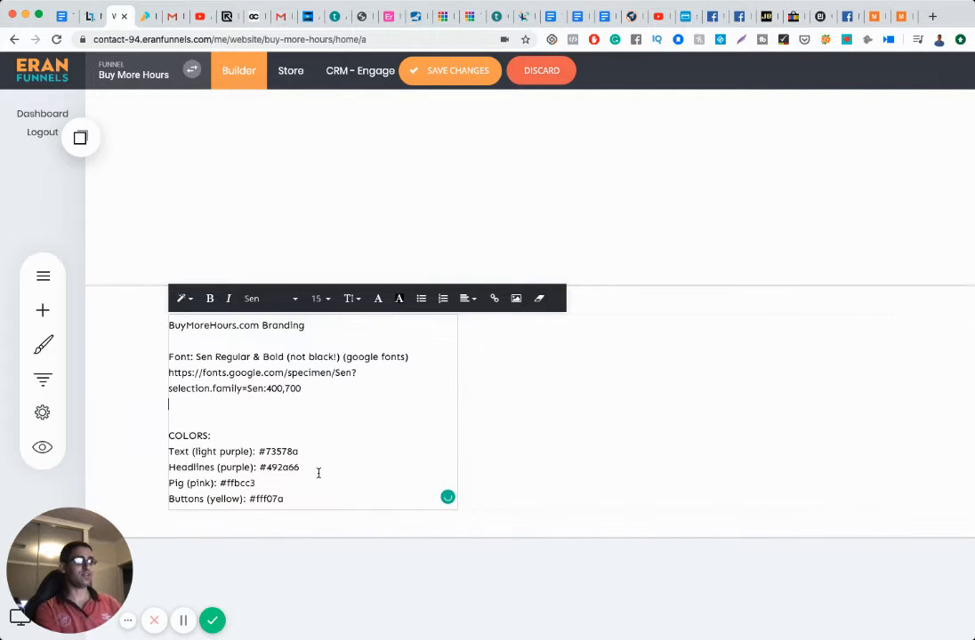
{"action": "left_click", "coordinate": [440, 71]}
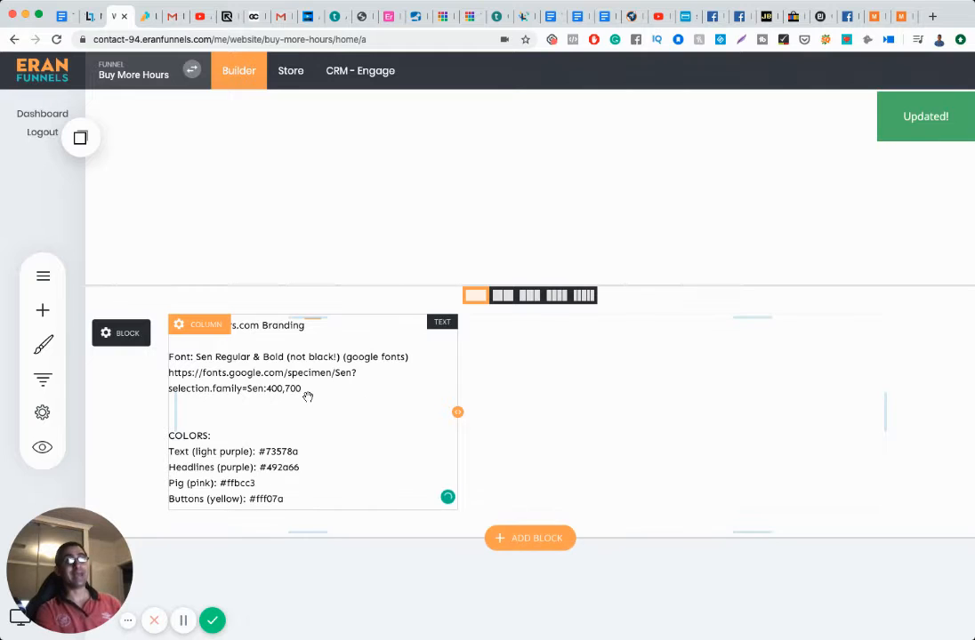
Step: Open the Google Fonts picker from Global Styling's Add Fonts panel
{"action": "left_click", "coordinate": [52, 347]}
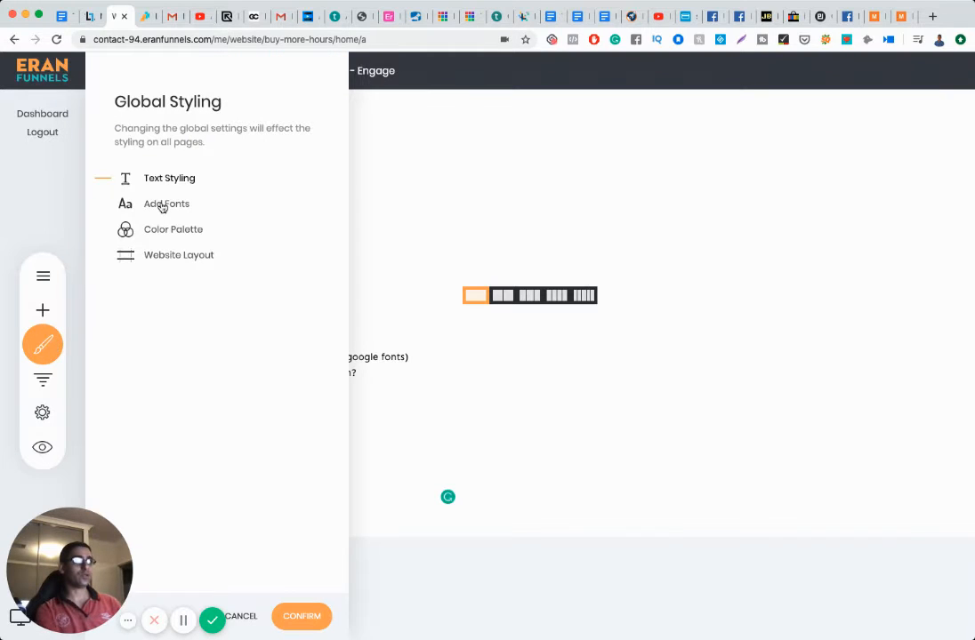
{"action": "left_click", "coordinate": [163, 205]}
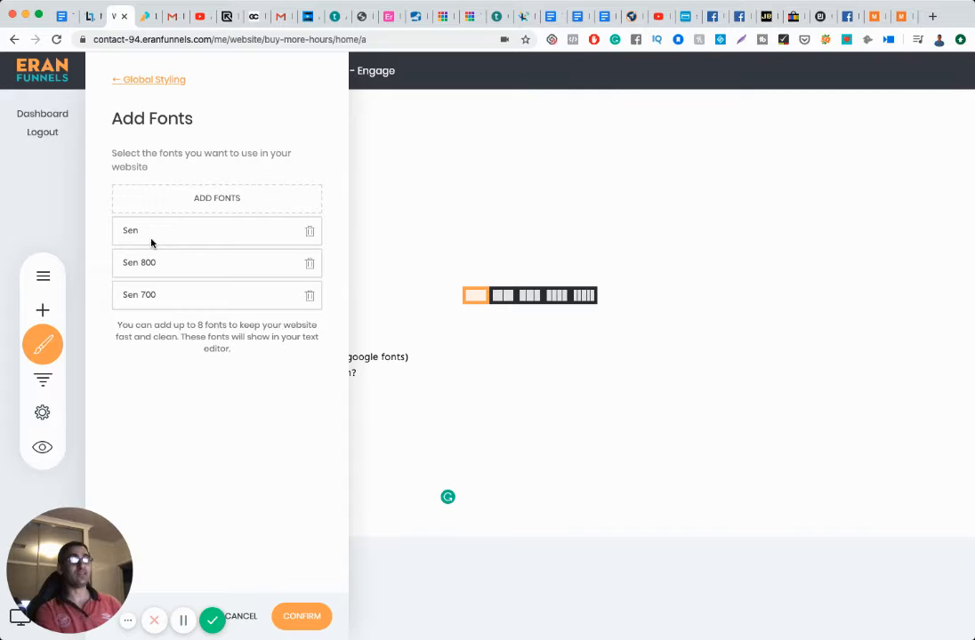
{"action": "left_click", "coordinate": [225, 203]}
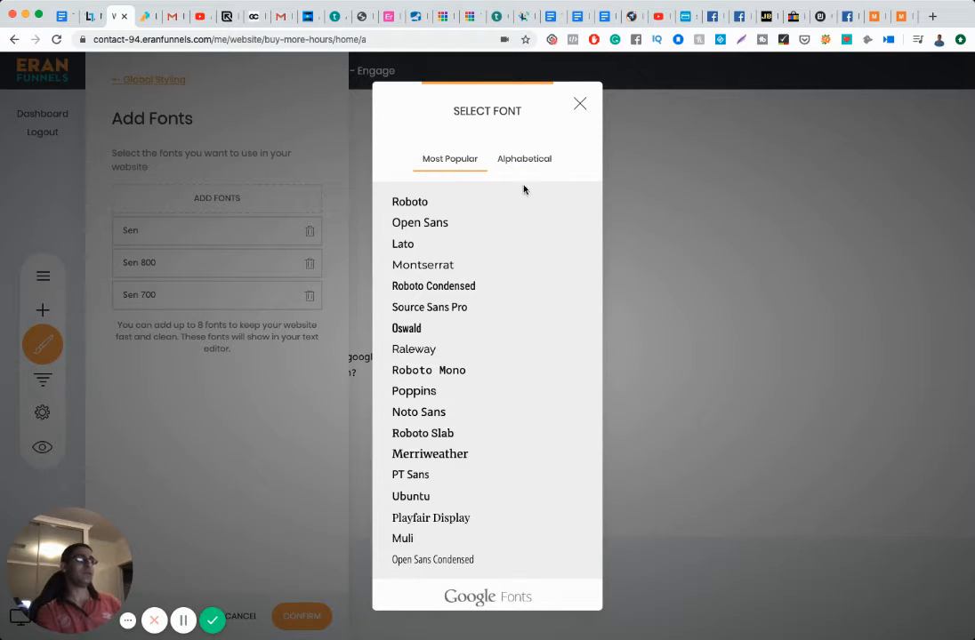
Step: Find Sen in the alphabetical font list, check its weights, then close the picker
{"action": "left_click", "coordinate": [523, 160]}
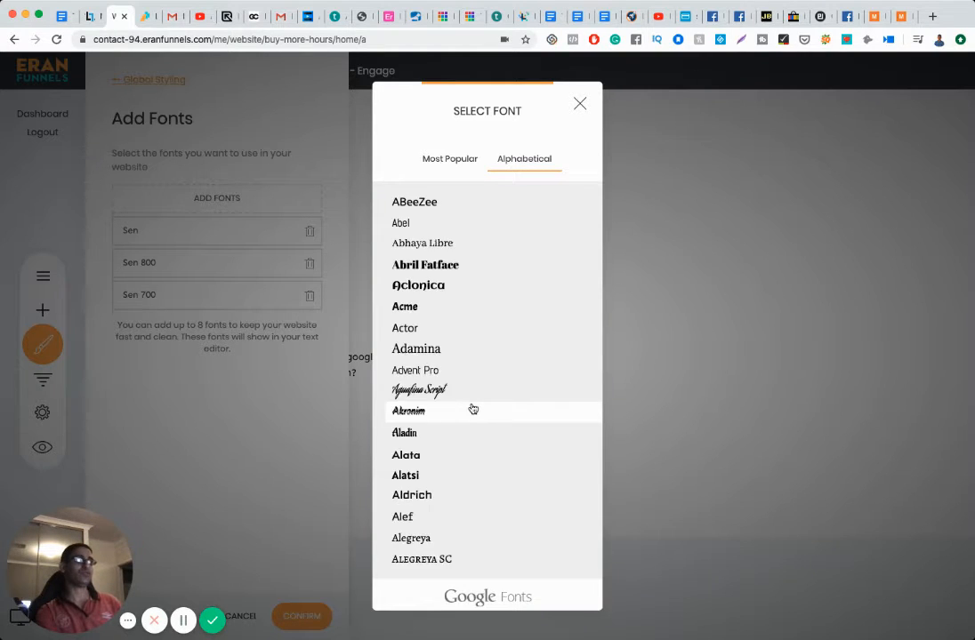
{"action": "scroll", "coordinate": [474, 409], "scroll_direction": "down", "scroll_amount": 20}
{"action": "scroll", "coordinate": [471, 409], "scroll_direction": "down", "scroll_amount": 20}
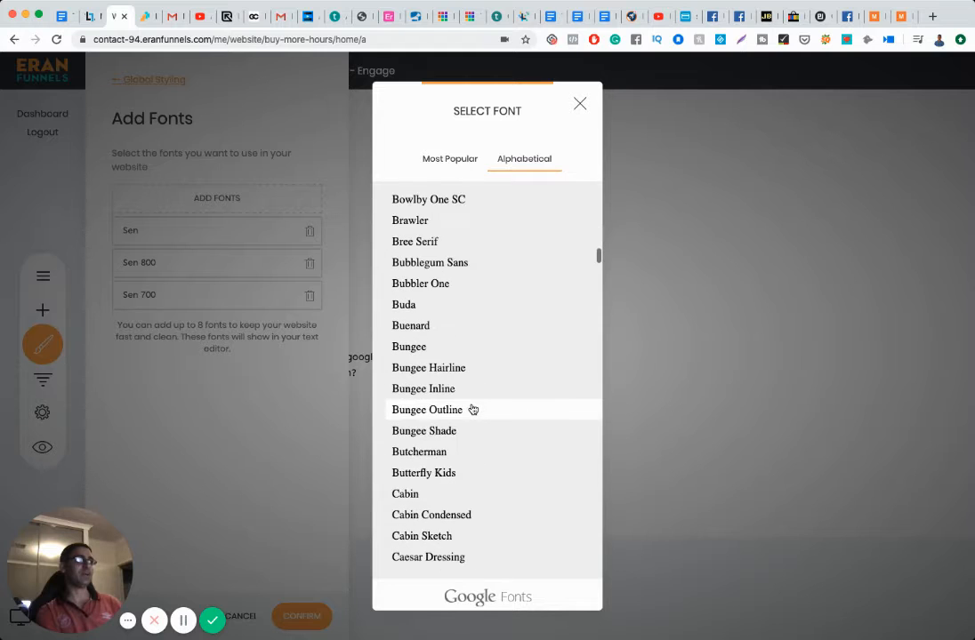
{"action": "scroll", "coordinate": [473, 409], "scroll_direction": "down", "scroll_amount": 15}
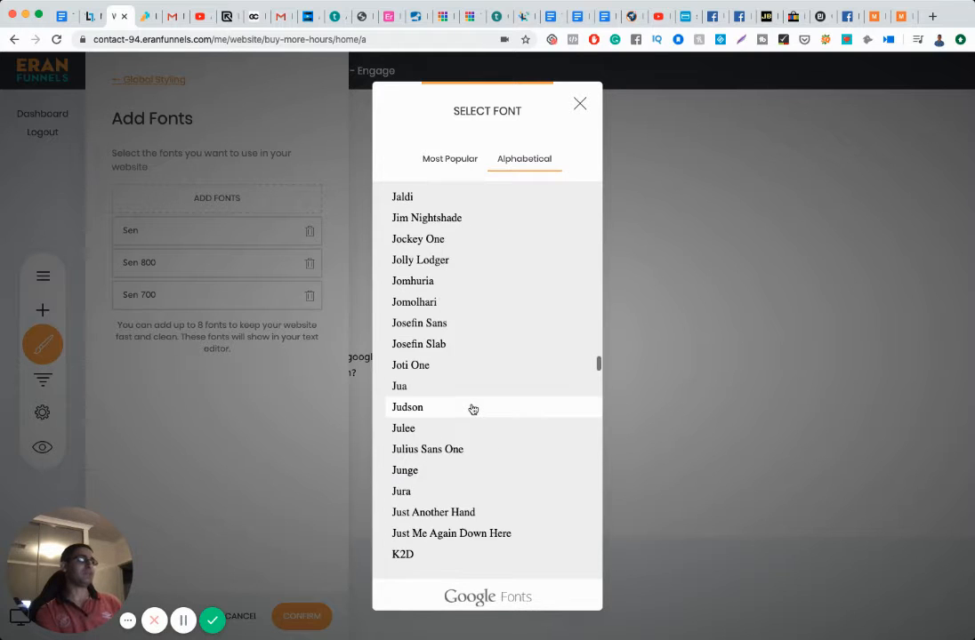
{"action": "scroll", "coordinate": [473, 409], "scroll_direction": "down", "scroll_amount": 8}
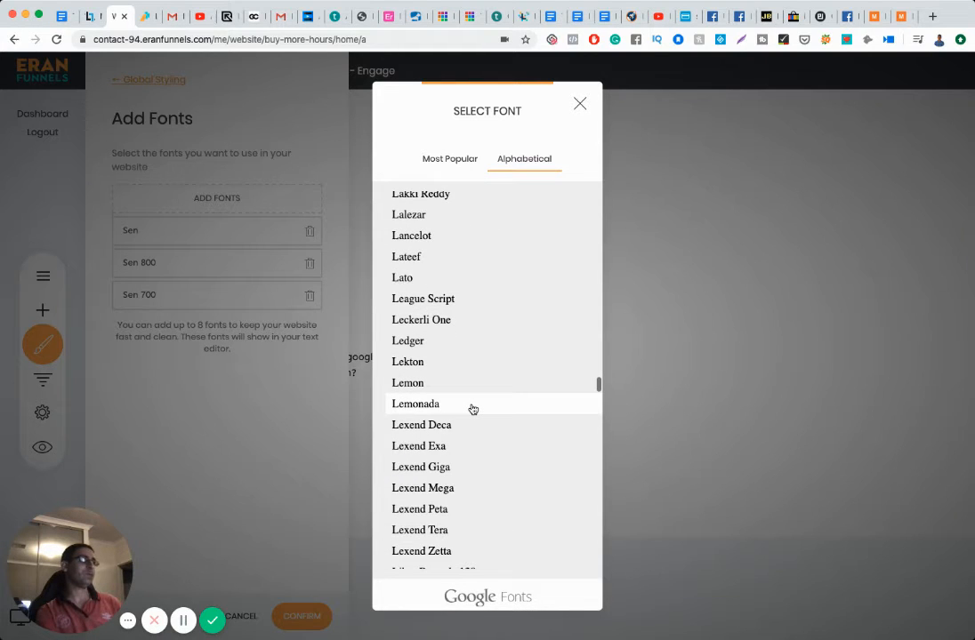
{"action": "scroll", "coordinate": [473, 409], "scroll_direction": "down", "scroll_amount": 10}
{"action": "scroll", "coordinate": [473, 409], "scroll_direction": "down", "scroll_amount": 10}
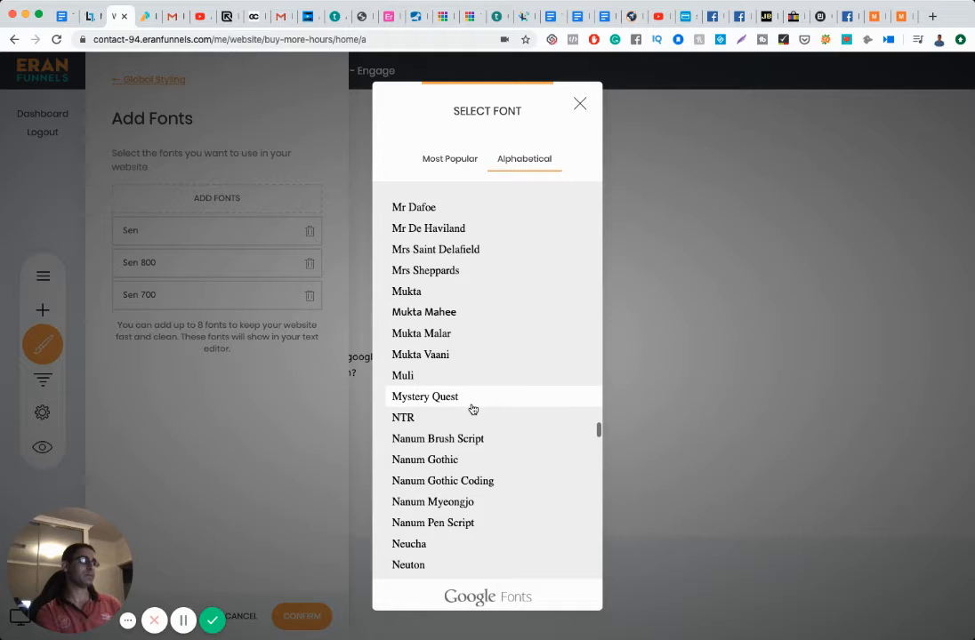
{"action": "scroll", "coordinate": [473, 409], "scroll_direction": "down", "scroll_amount": 20}
{"action": "scroll", "coordinate": [474, 409], "scroll_direction": "down", "scroll_amount": 15}
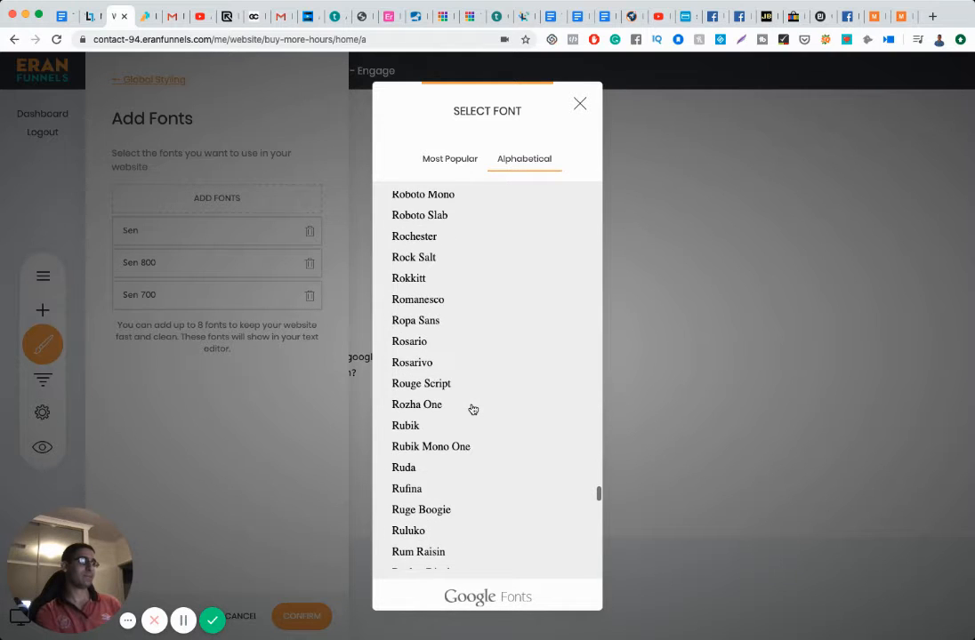
{"action": "scroll", "coordinate": [473, 409], "scroll_direction": "down", "scroll_amount": 15}
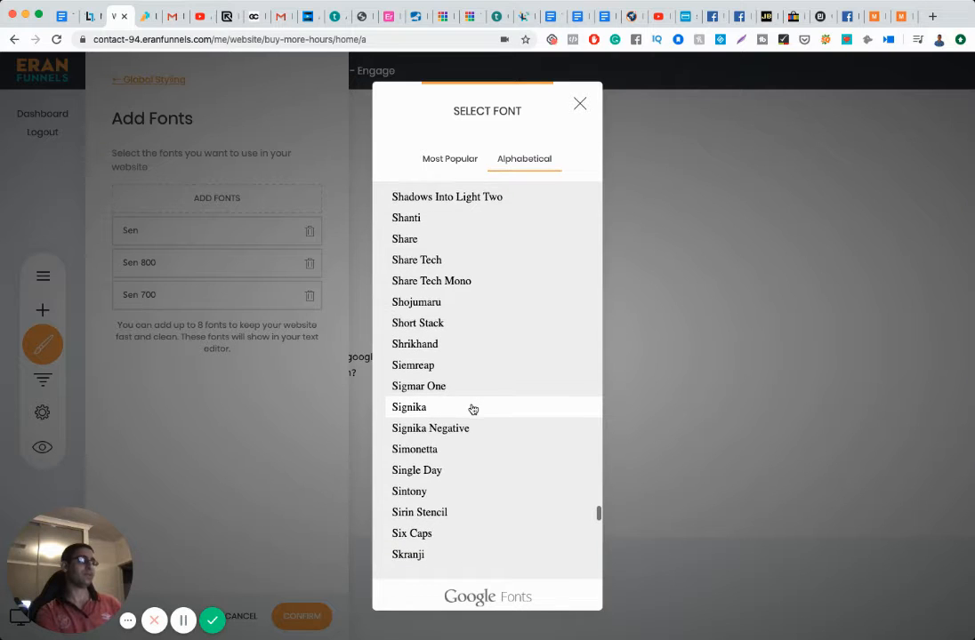
{"action": "scroll", "coordinate": [473, 409], "scroll_direction": "up", "scroll_amount": 5}
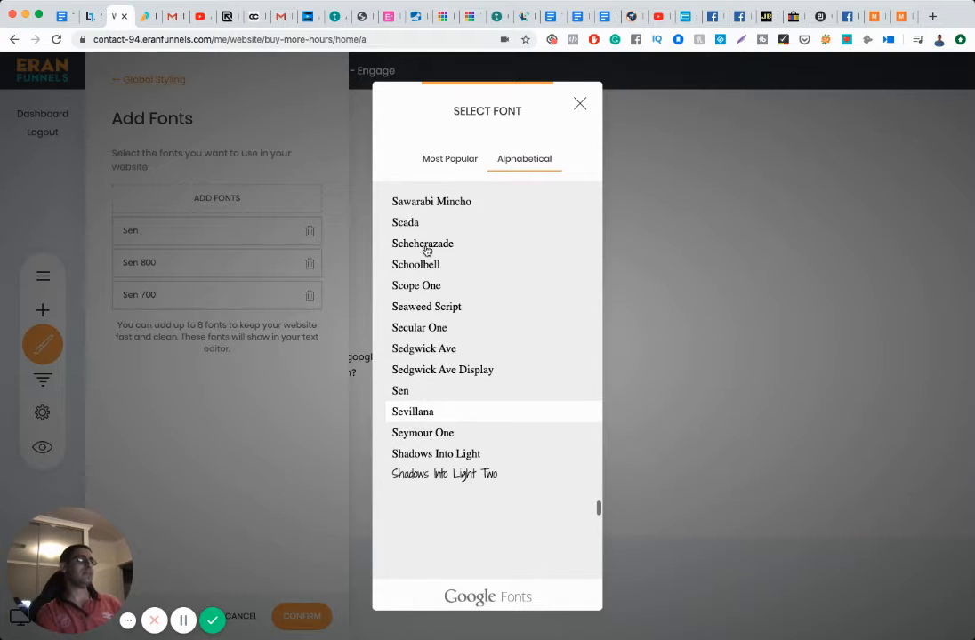
{"action": "scroll", "coordinate": [427, 392], "scroll_direction": "up", "scroll_amount": 3}
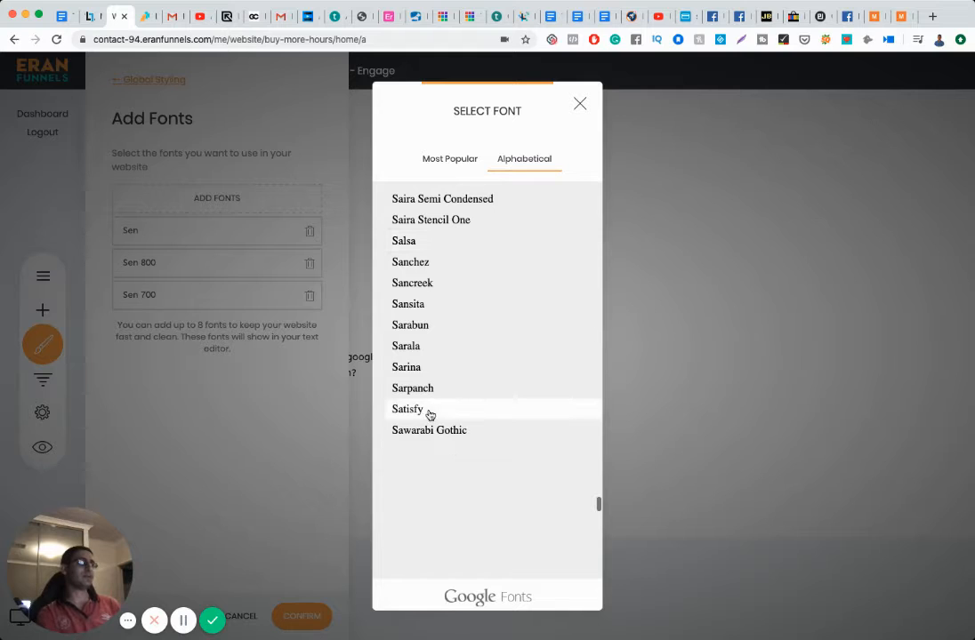
{"action": "scroll", "coordinate": [430, 413], "scroll_direction": "down", "scroll_amount": 2}
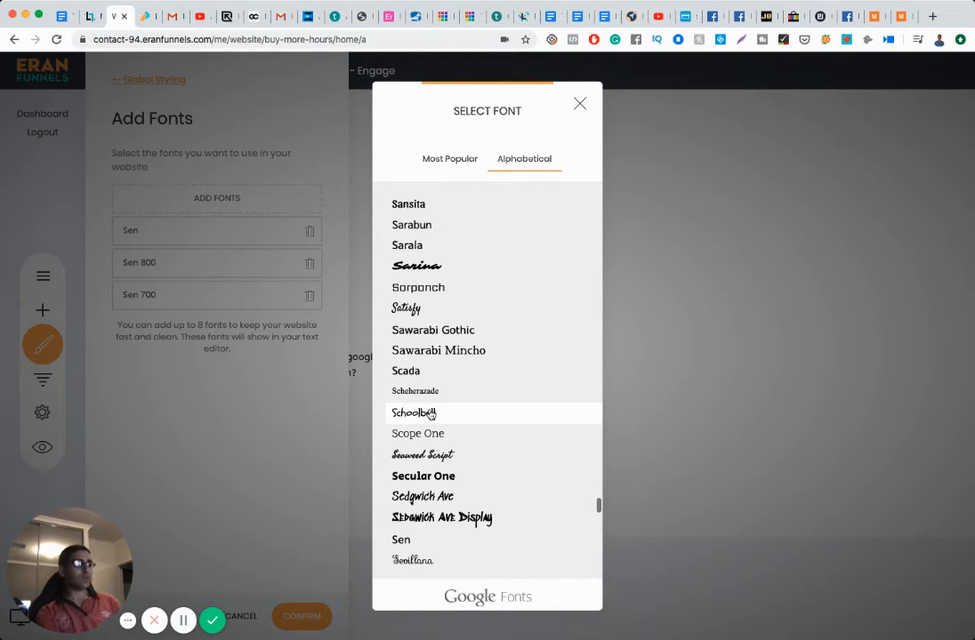
{"action": "scroll", "coordinate": [431, 414], "scroll_direction": "down", "scroll_amount": 5}
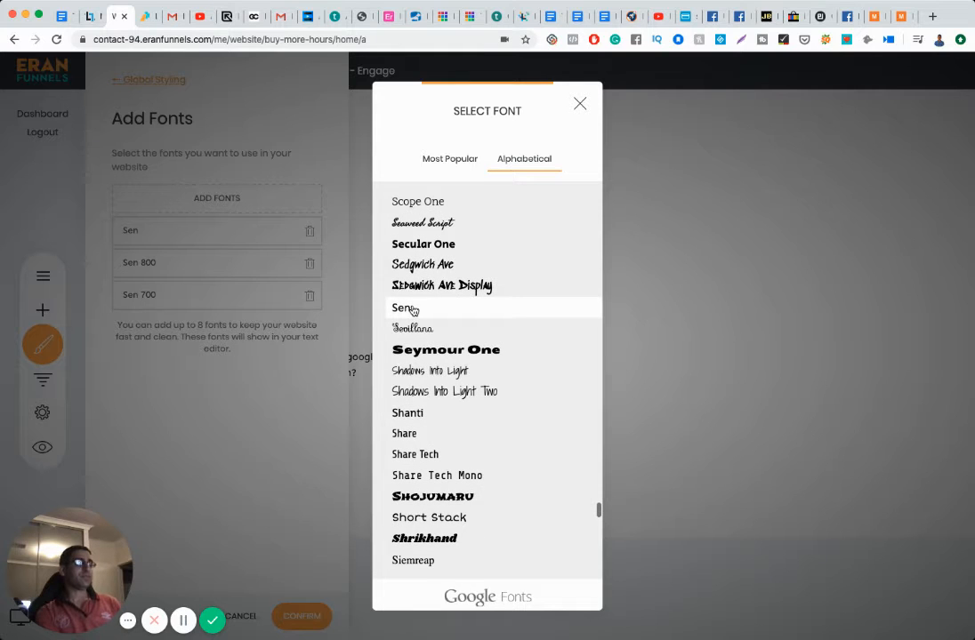
{"action": "left_click", "coordinate": [412, 309]}
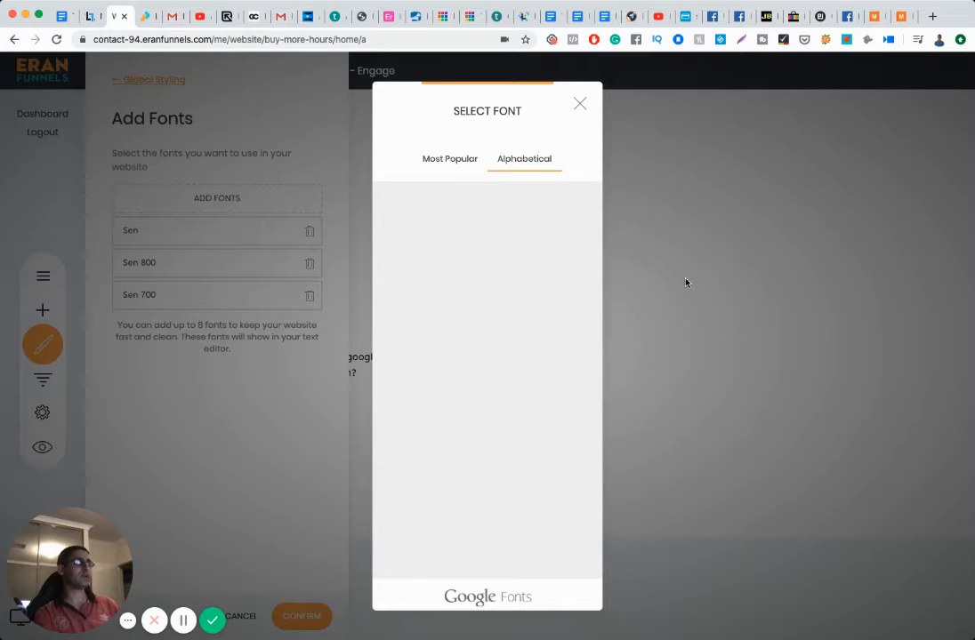
{"action": "left_click", "coordinate": [580, 104]}
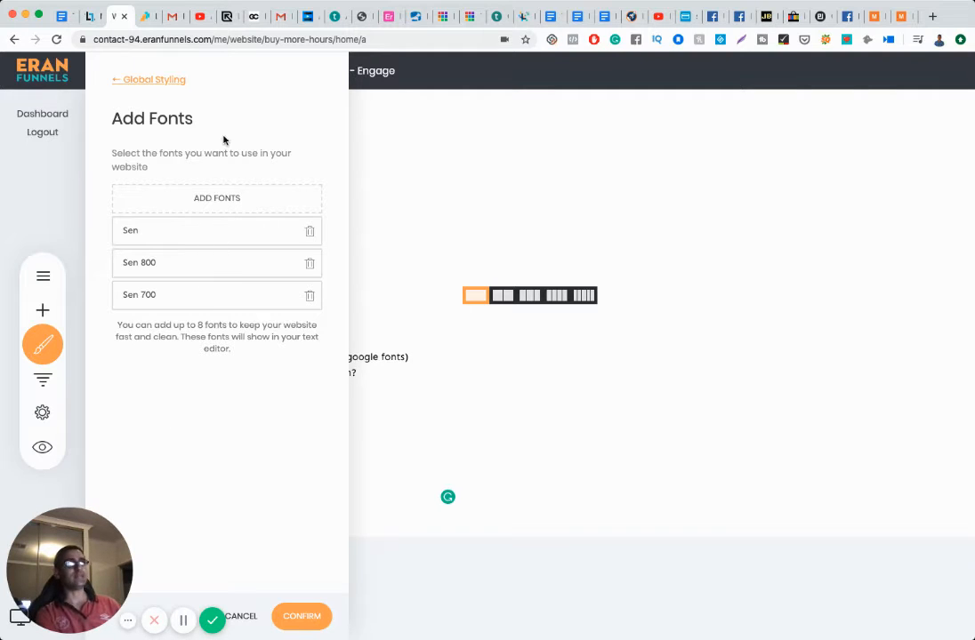
Step: Change the Color Palette's primary colour from EB6A56 to dark purple 492A66
{"action": "left_click", "coordinate": [158, 81]}
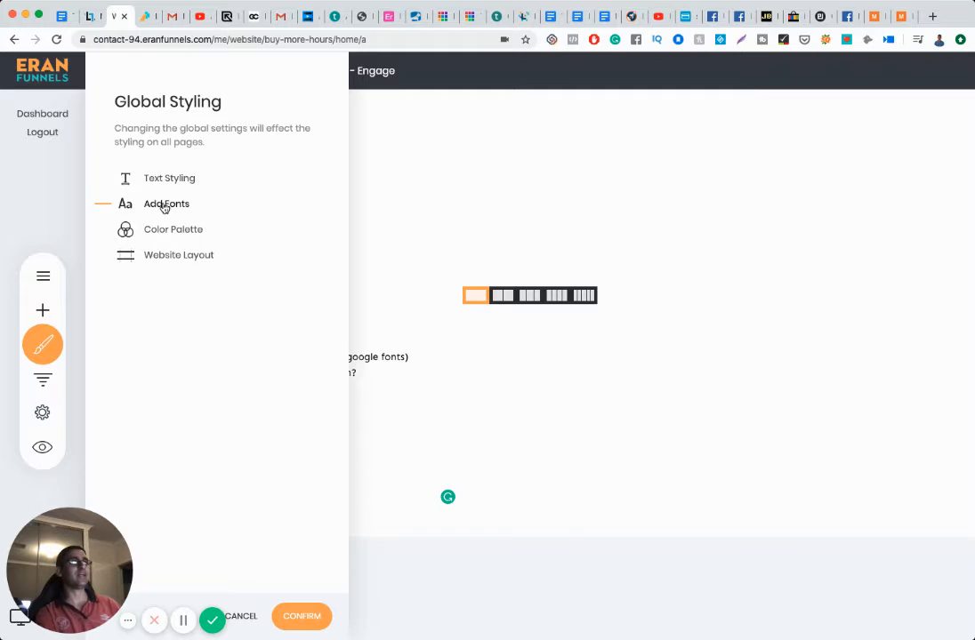
{"action": "left_click", "coordinate": [161, 233]}
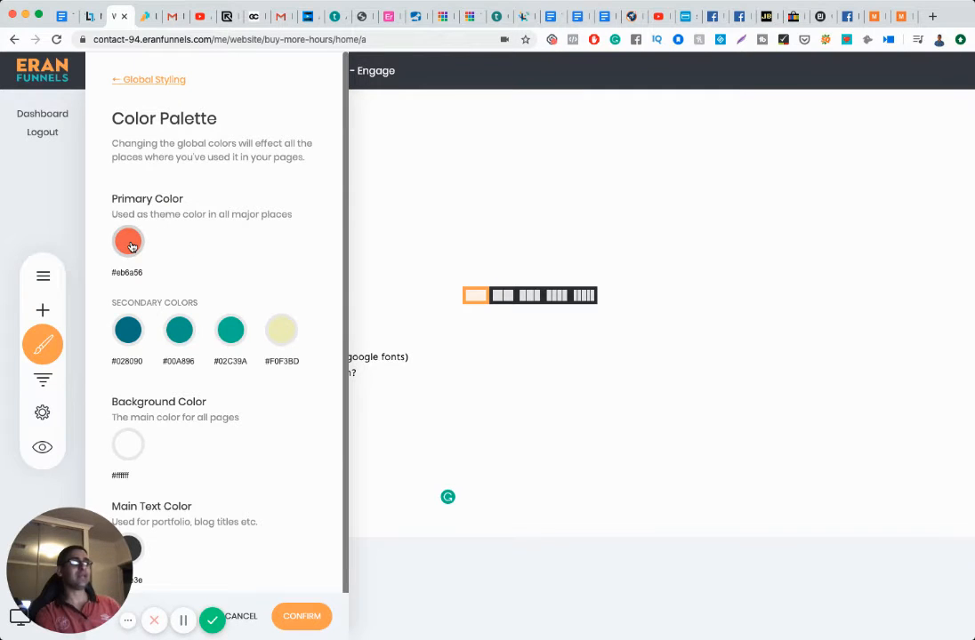
{"action": "left_click", "coordinate": [132, 246]}
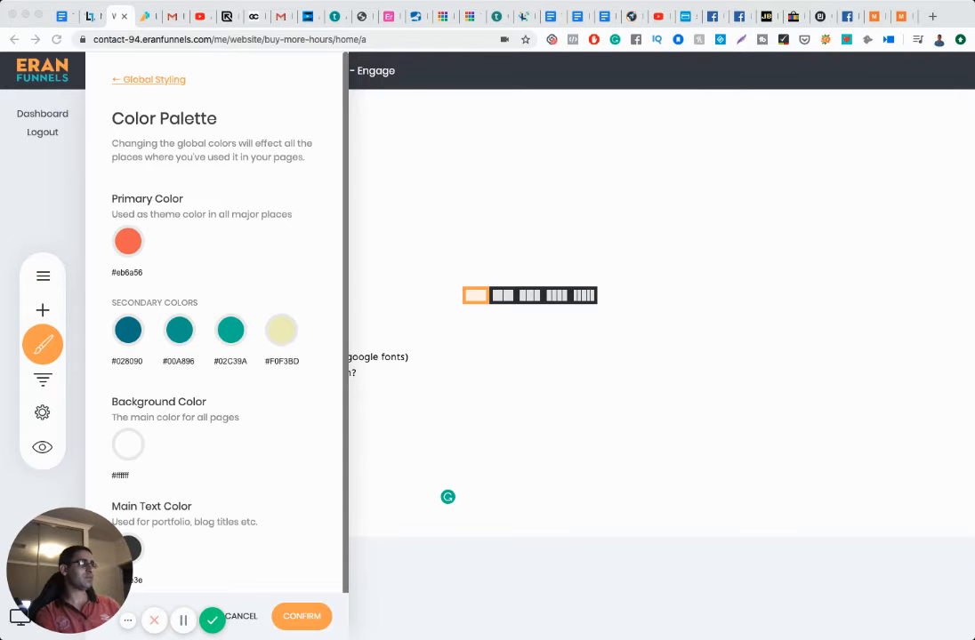
{"action": "left_click", "coordinate": [129, 242]}
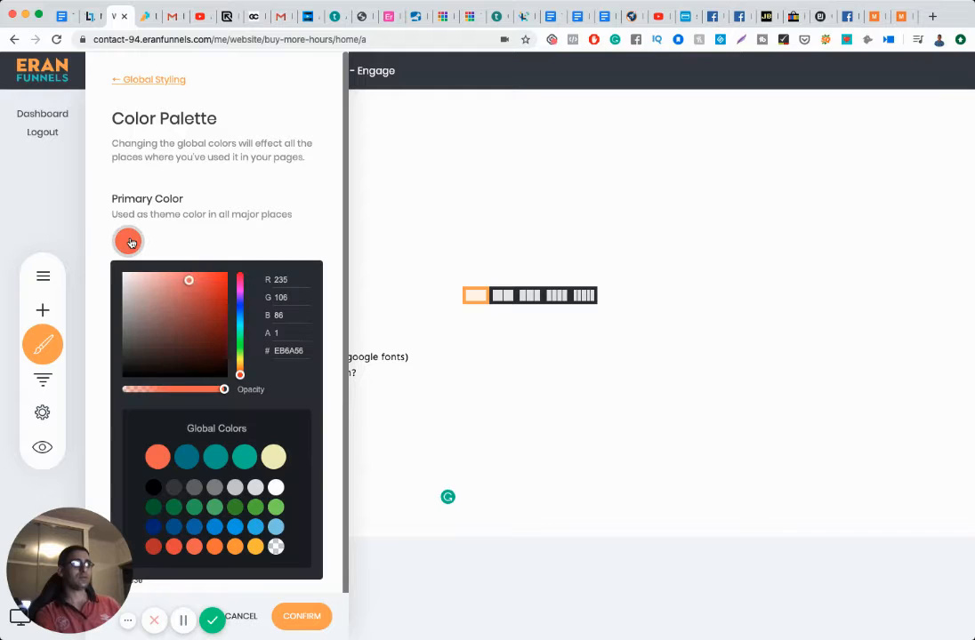
{"action": "double_click", "coordinate": [290, 350]}
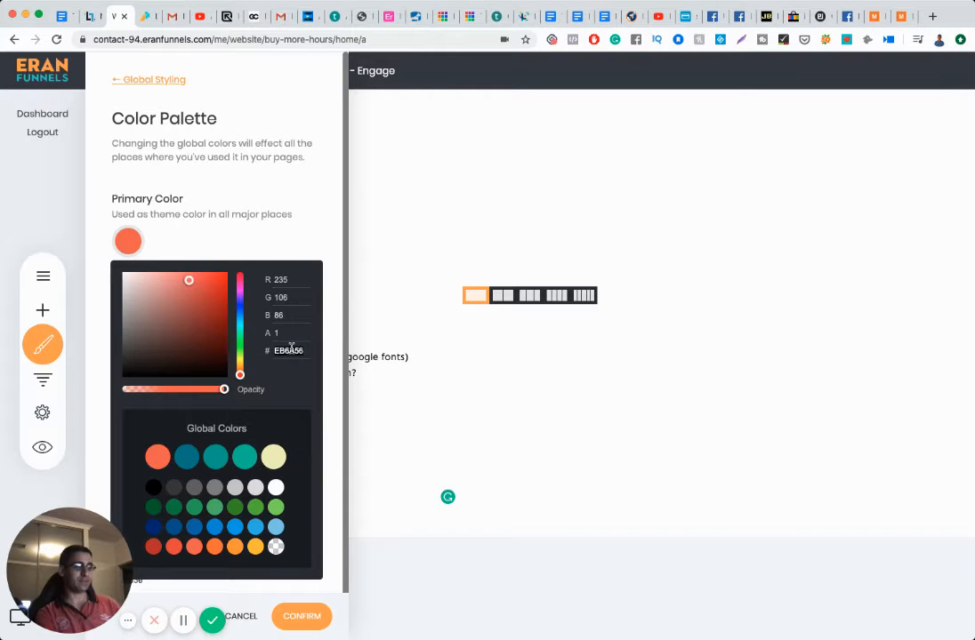
{"action": "type", "text": "492A66"}
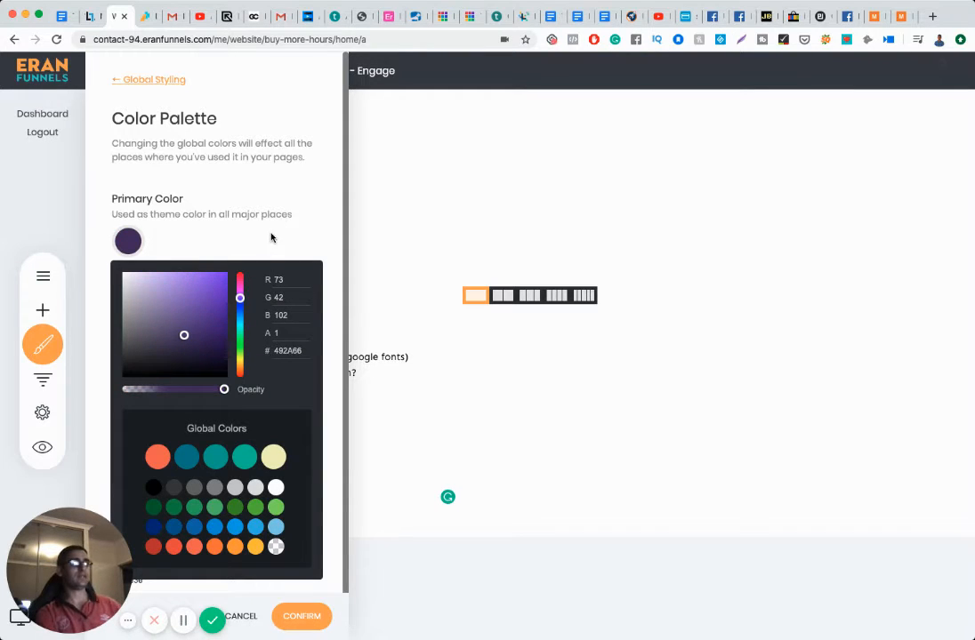
{"action": "left_click", "coordinate": [272, 238]}
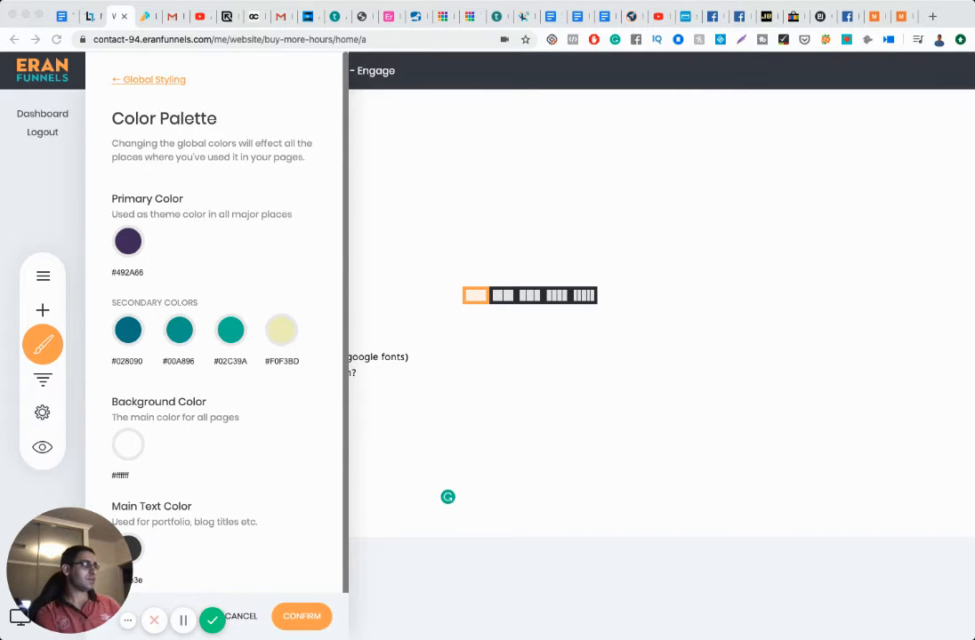
Step: Set the first two secondary colours to pink FFBCC3 and purple 73578A
{"action": "left_click", "coordinate": [128, 330]}
{"action": "double_click", "coordinate": [288, 411]}
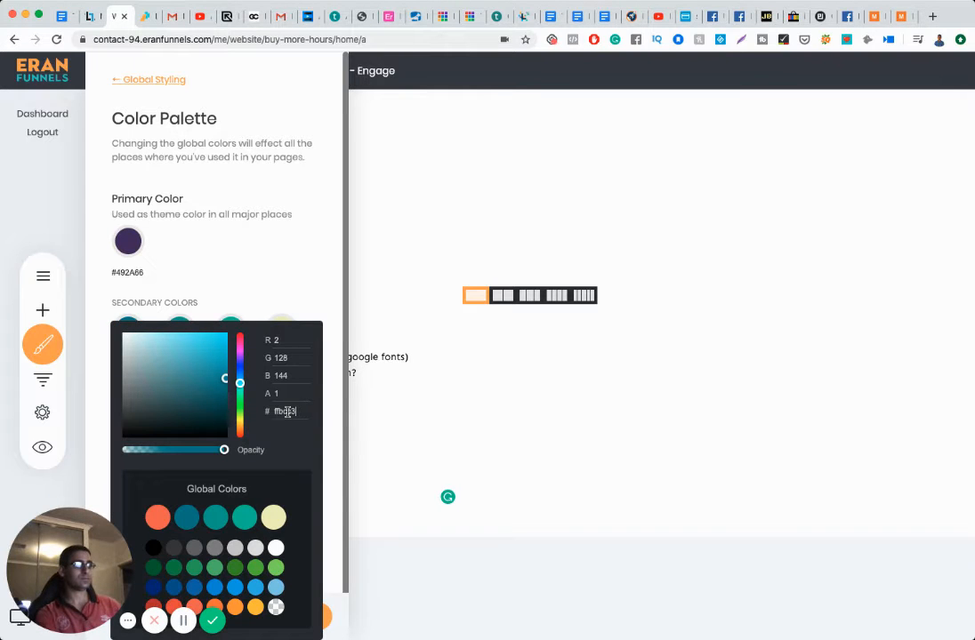
{"action": "type", "text": "FFBCC3"}
{"action": "left_click", "coordinate": [241, 263]}
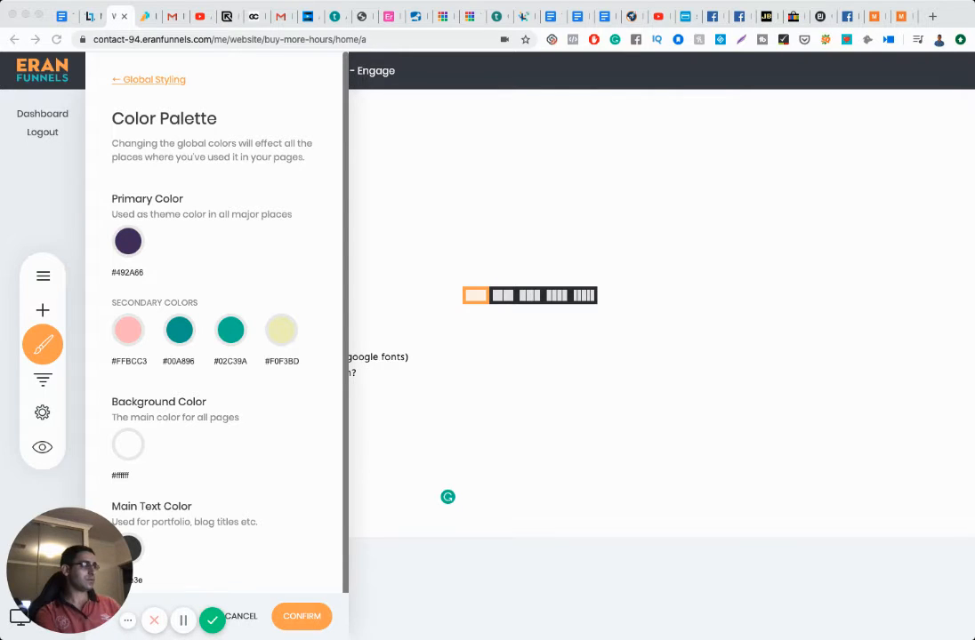
{"action": "left_click", "coordinate": [180, 331]}
{"action": "double_click", "coordinate": [352, 414]}
{"action": "type", "text": "73578A"}
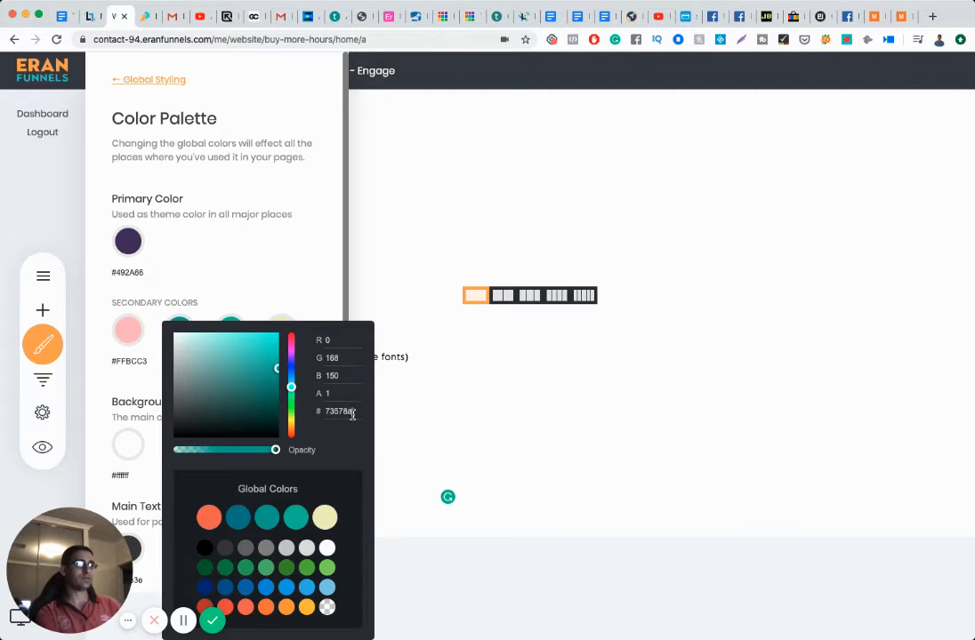
{"action": "key", "text": "Return"}
{"action": "left_click", "coordinate": [213, 256]}
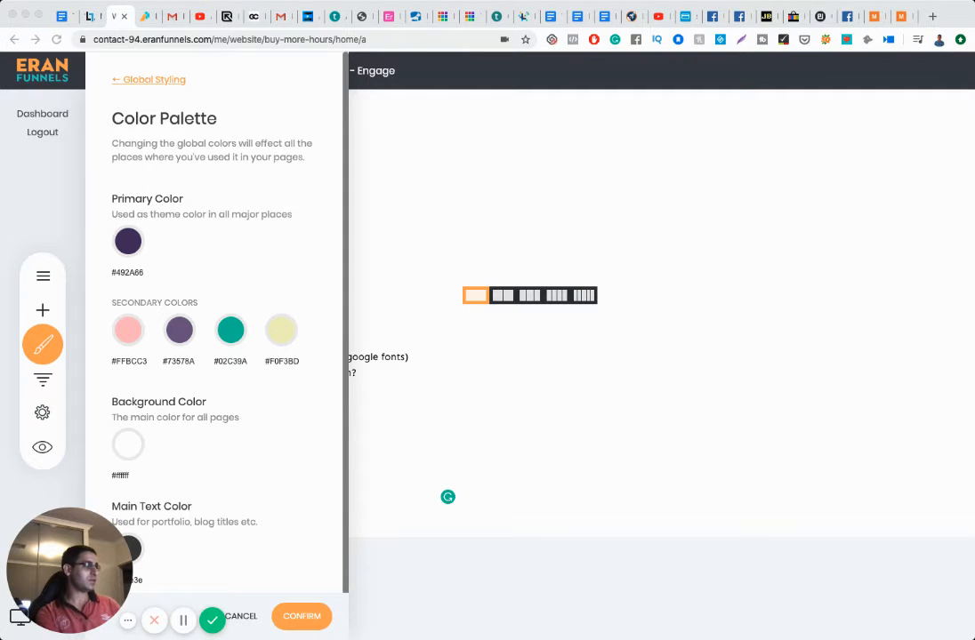
Step: Set the third secondary colour to yellow FFF07A and the fourth to black
{"action": "left_click", "coordinate": [231, 330]}
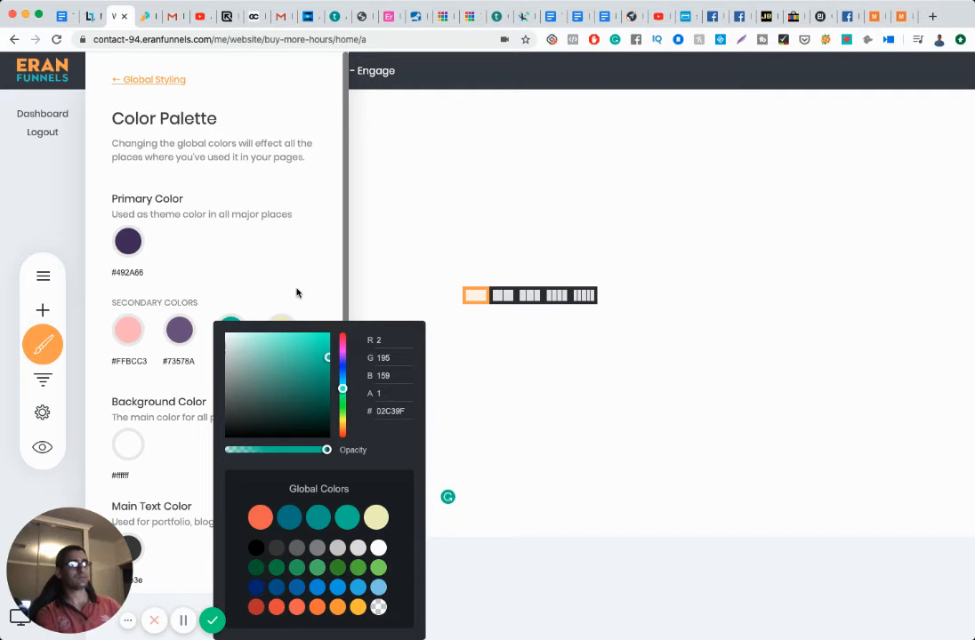
{"action": "left_click", "coordinate": [280, 267]}
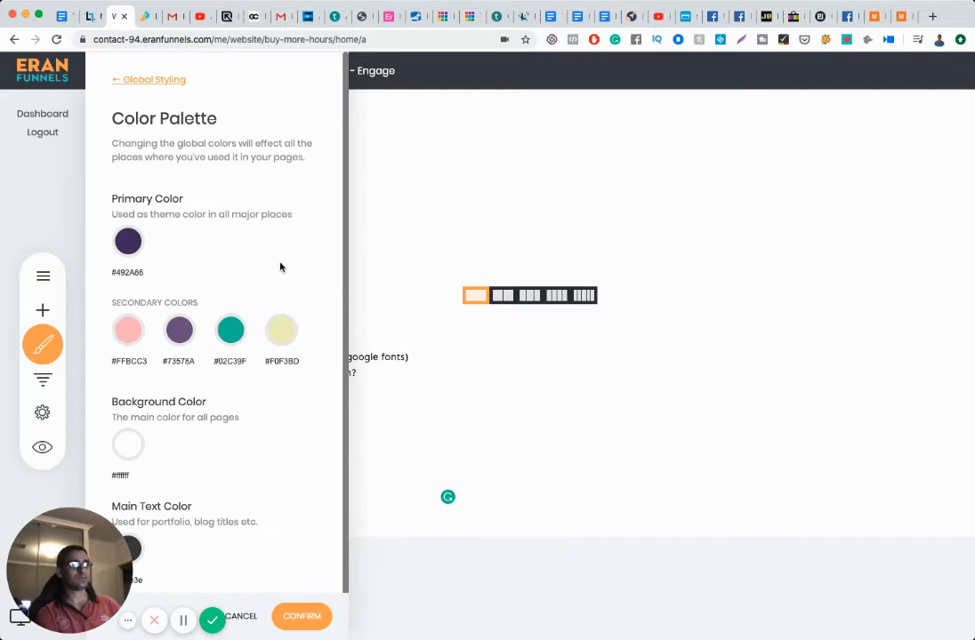
{"action": "left_click", "coordinate": [232, 329]}
{"action": "type", "text": "FFF07A"}
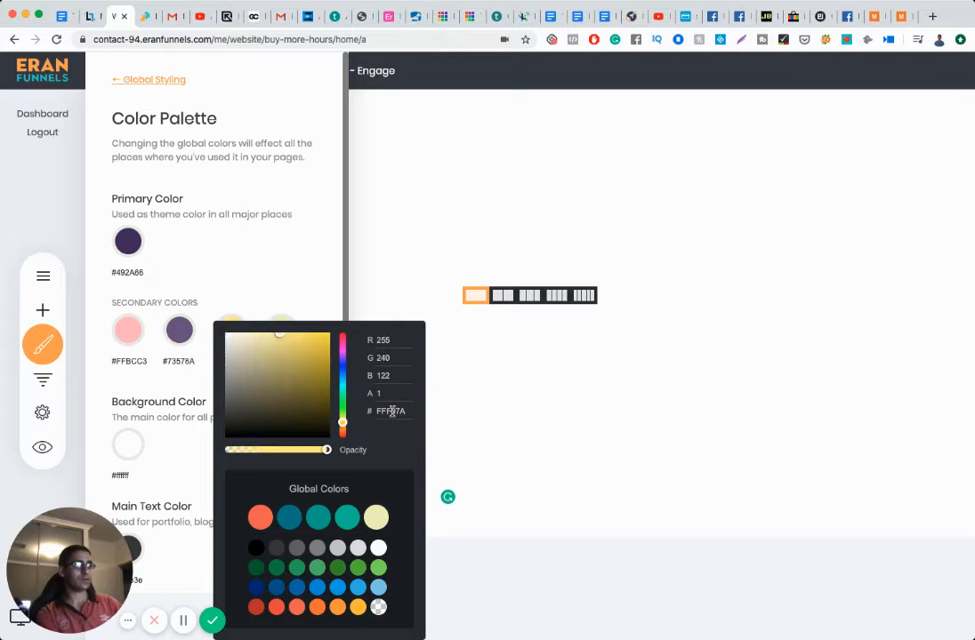
{"action": "left_click", "coordinate": [280, 254]}
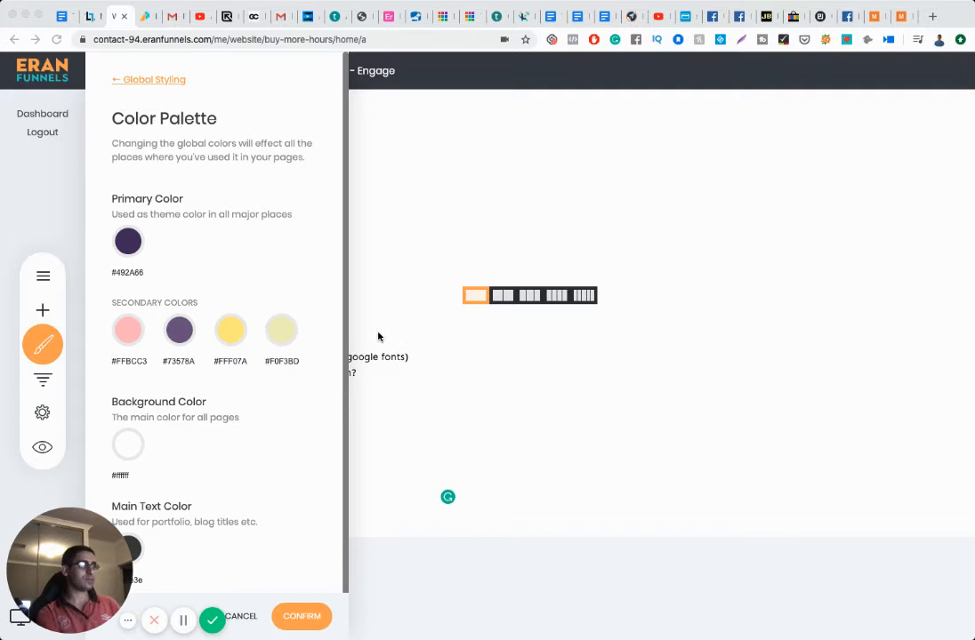
{"action": "left_click", "coordinate": [283, 333]}
{"action": "left_click", "coordinate": [278, 276]}
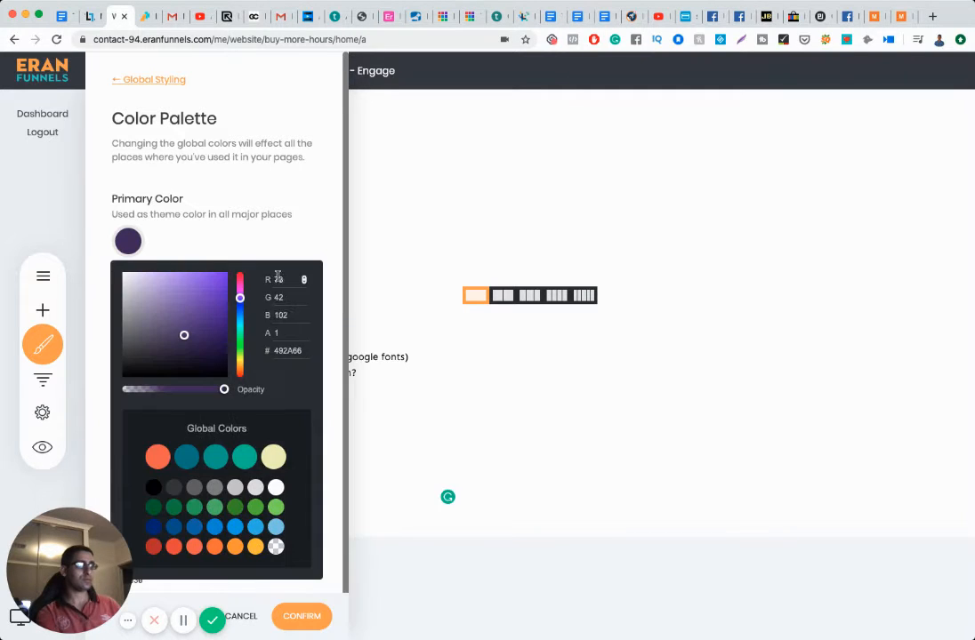
{"action": "left_click", "coordinate": [277, 234]}
{"action": "left_click", "coordinate": [283, 332]}
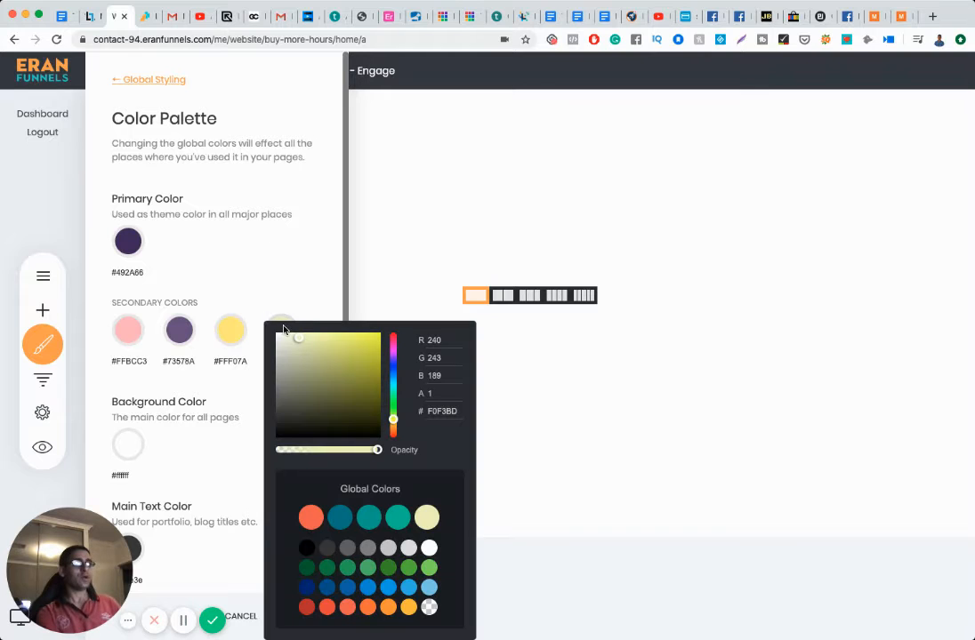
{"action": "left_click", "coordinate": [308, 547]}
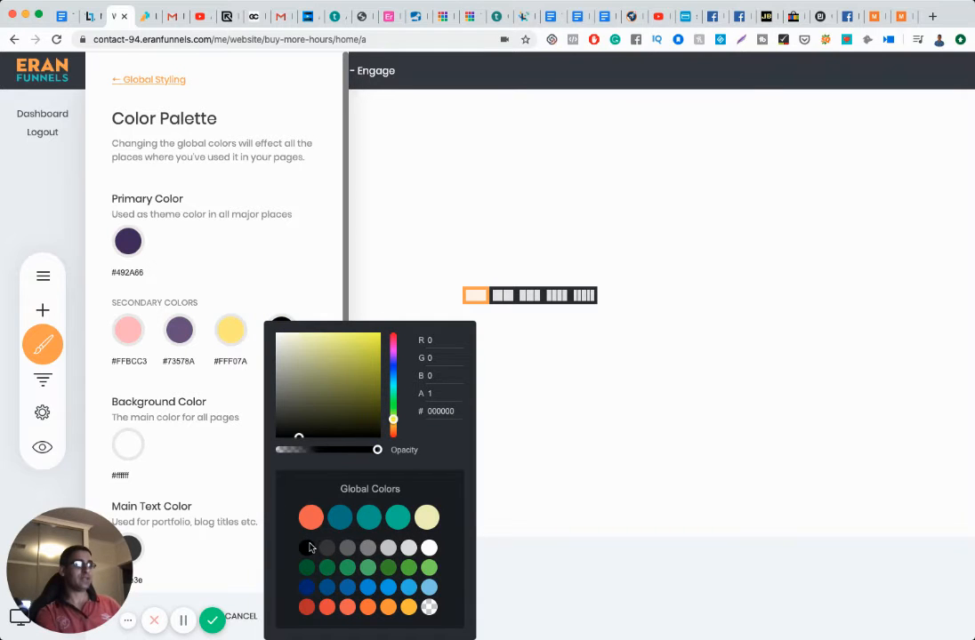
{"action": "left_click", "coordinate": [272, 278]}
{"action": "left_click", "coordinate": [288, 235]}
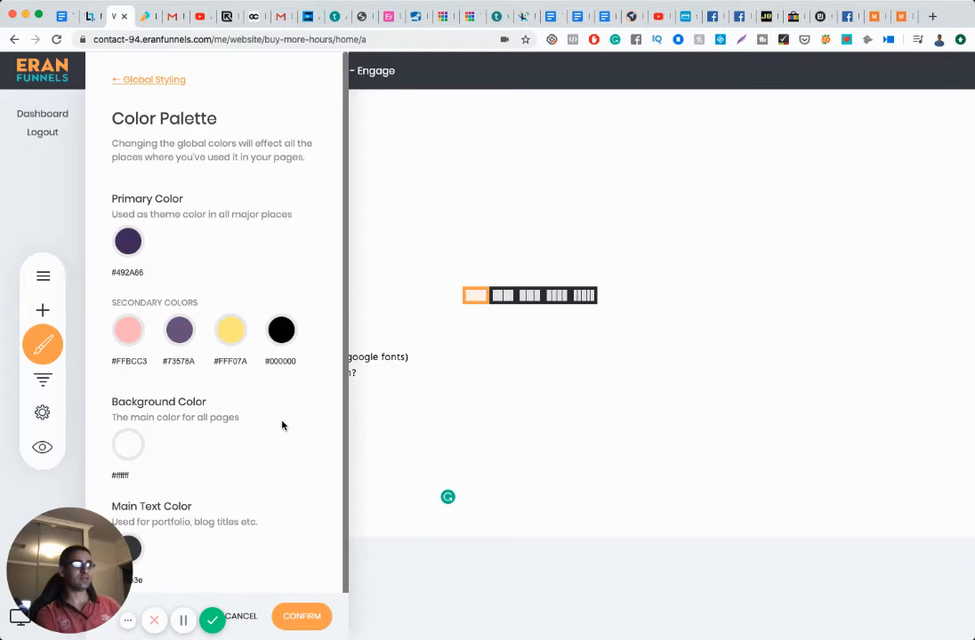
Step: Set the main text colour to purple 492A66 and confirm the palette
{"action": "scroll", "coordinate": [267, 423], "scroll_direction": "down", "scroll_amount": 1}
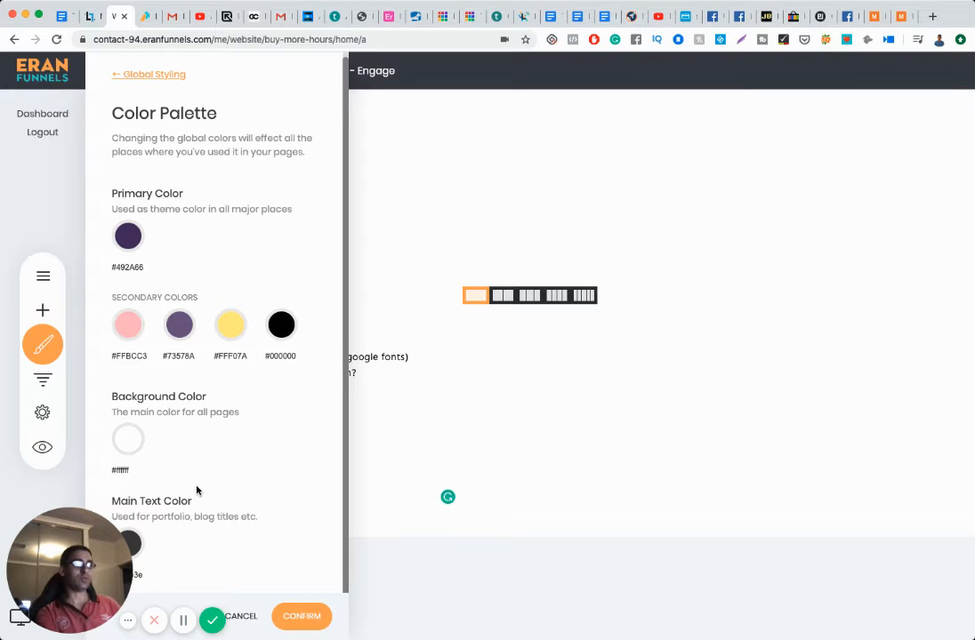
{"action": "left_click", "coordinate": [135, 546]}
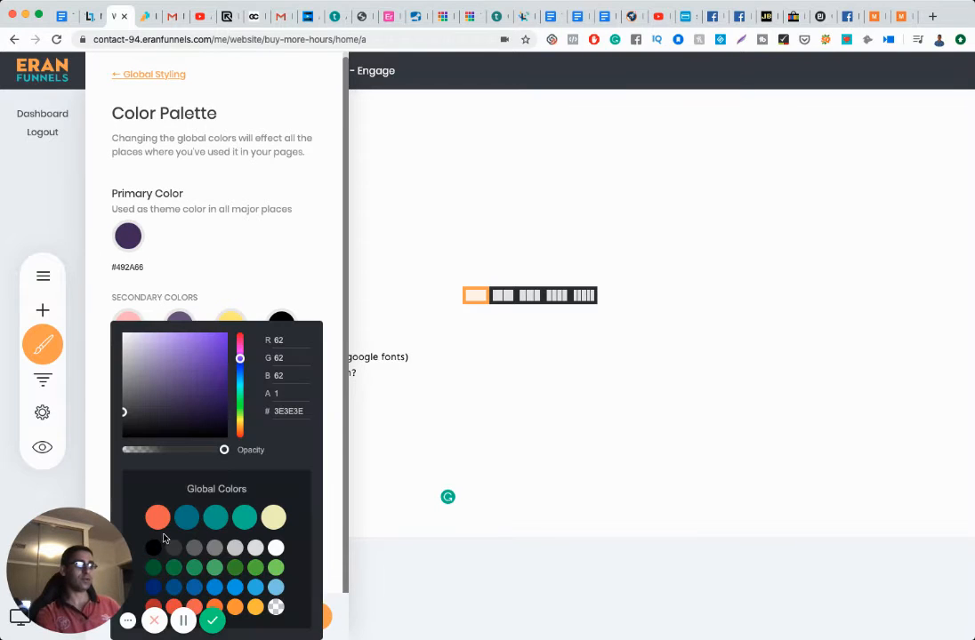
{"action": "double_click", "coordinate": [292, 415]}
{"action": "type", "text": "#492A66"}
{"action": "key", "text": "Return"}
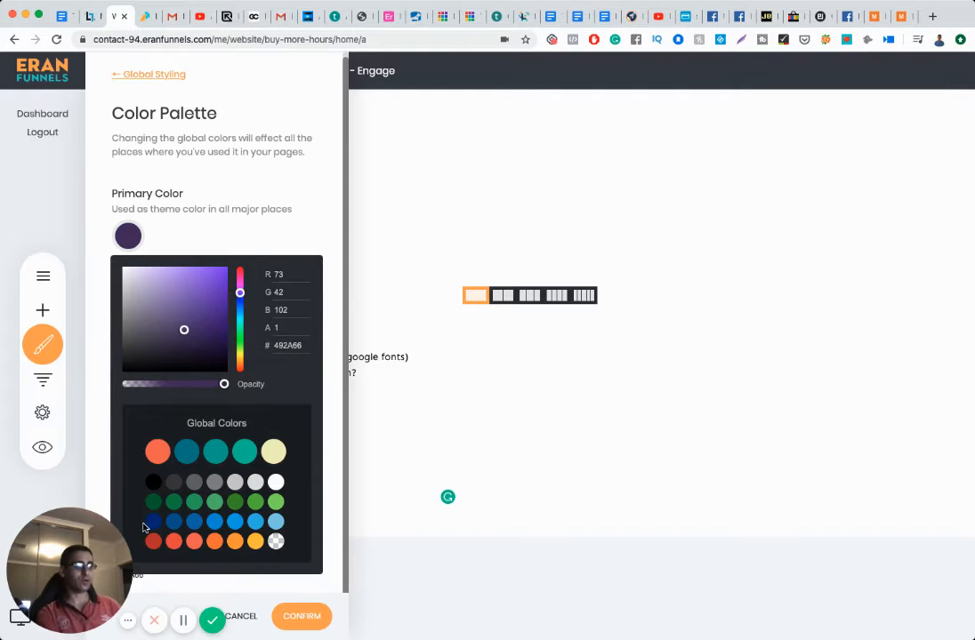
{"action": "left_click", "coordinate": [251, 242]}
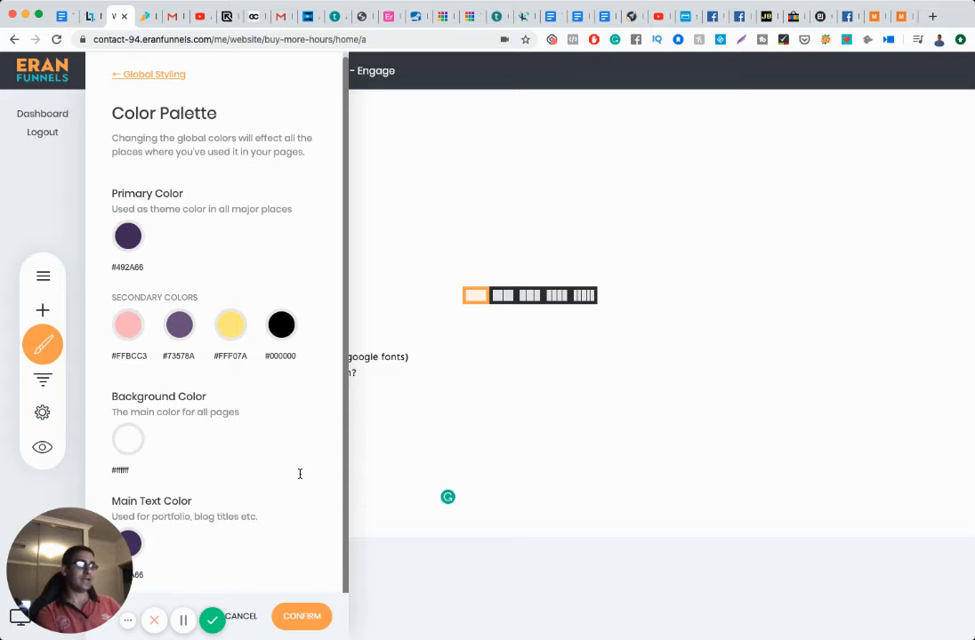
{"action": "left_click", "coordinate": [302, 616]}
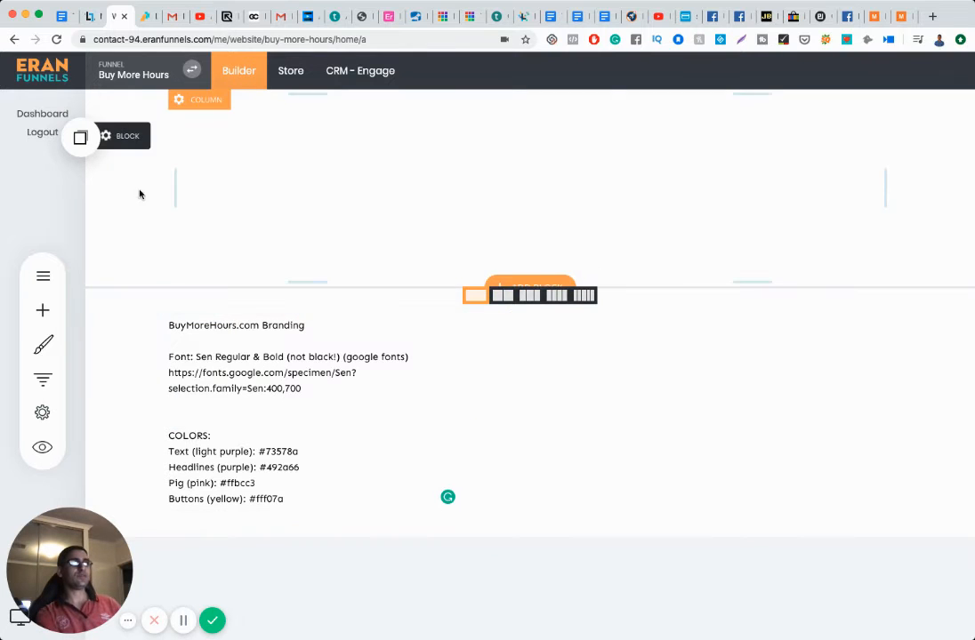
Step: Place a Heading widget at the page top and add 'sdsd' to its text
{"action": "left_click", "coordinate": [44, 311]}
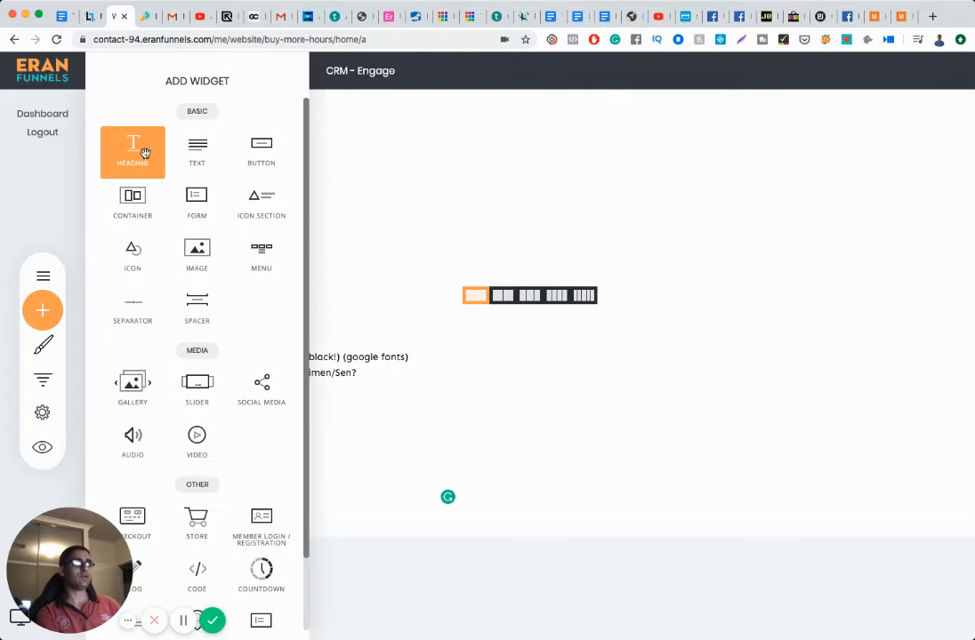
{"action": "left_click_drag", "start_coordinate": [145, 153], "coordinate": [337, 174]}
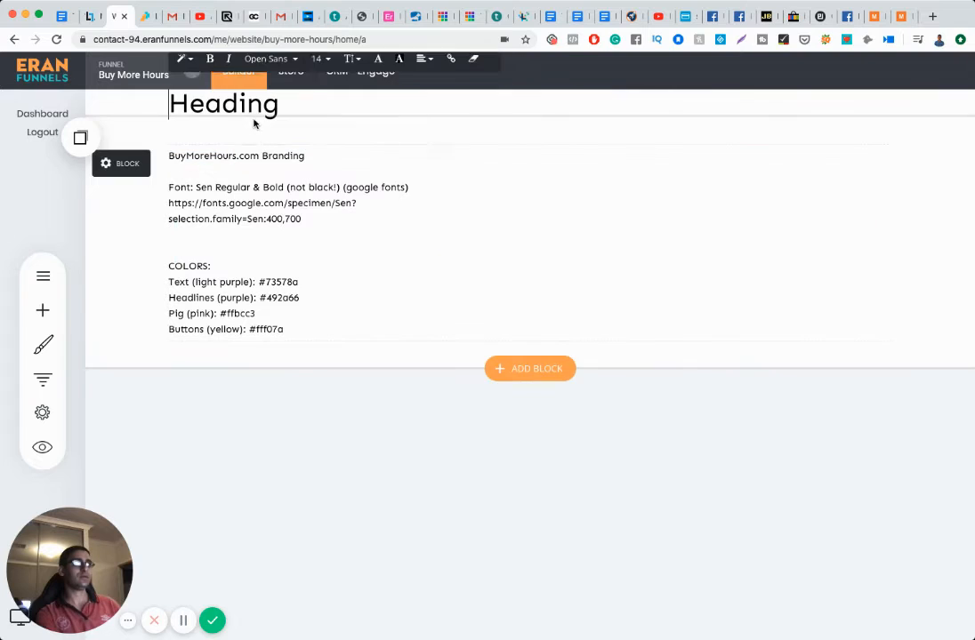
{"action": "left_click", "coordinate": [258, 104]}
{"action": "type", "text": "sdsd"}
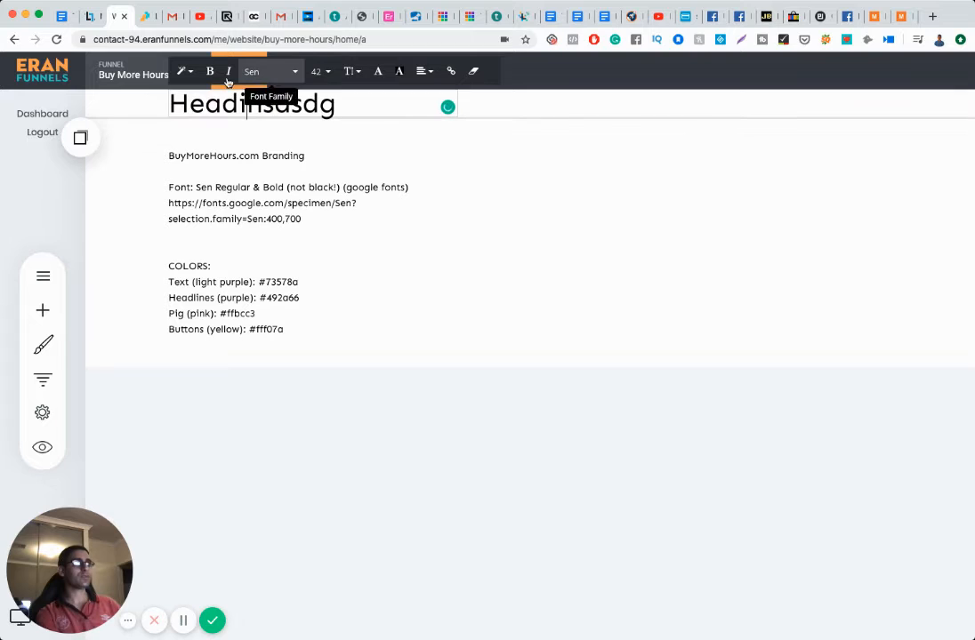
Step: Colour the heading 'Headinsdsdg' with the dark purple 492A66 global swatch
{"action": "left_click", "coordinate": [381, 74]}
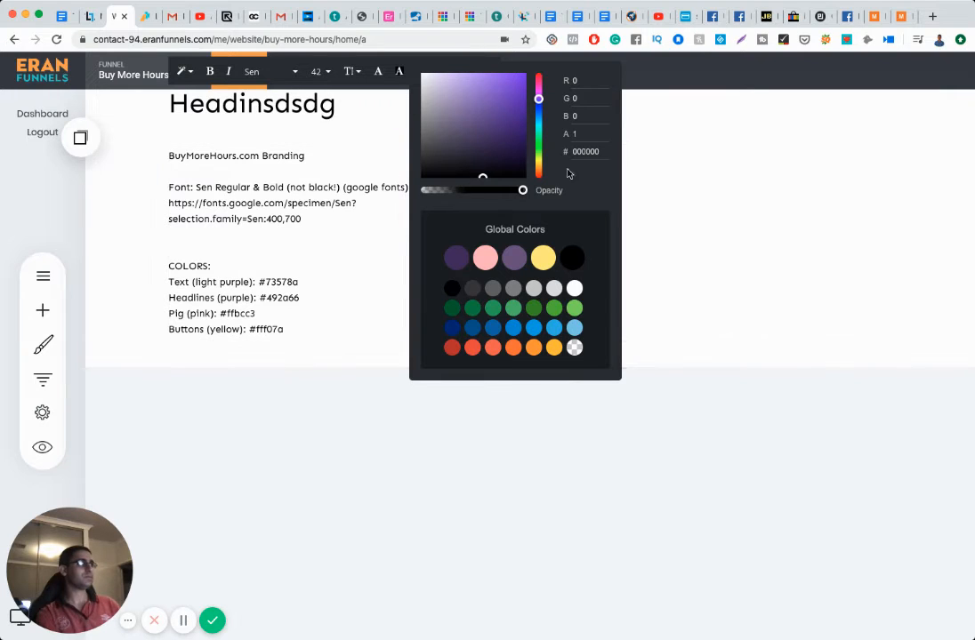
{"action": "left_click", "coordinate": [456, 257]}
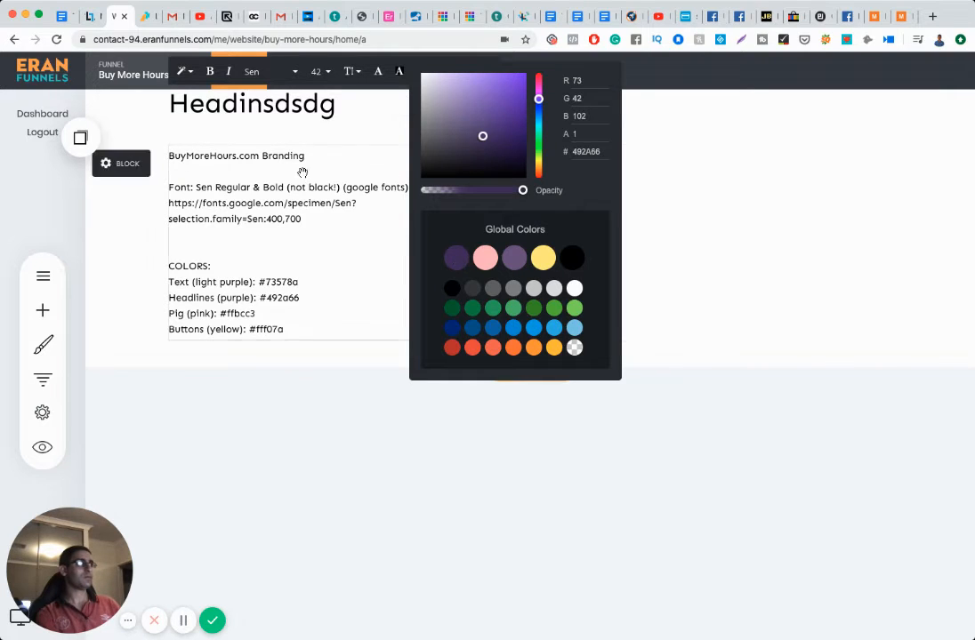
{"action": "double_click", "coordinate": [303, 106]}
{"action": "left_click", "coordinate": [455, 257]}
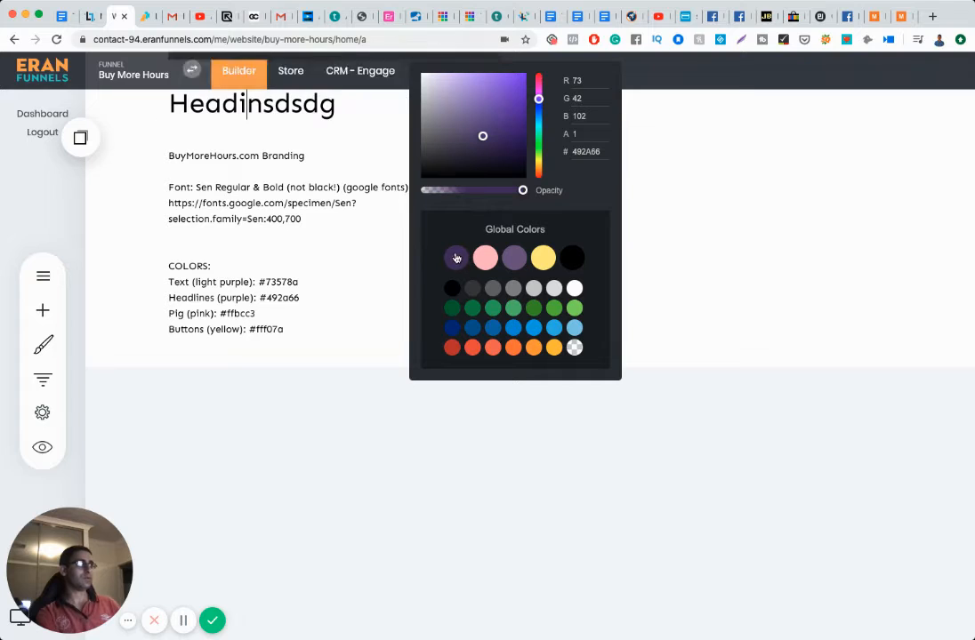
{"action": "left_click", "coordinate": [338, 105]}
{"action": "key", "text": "super+a"}
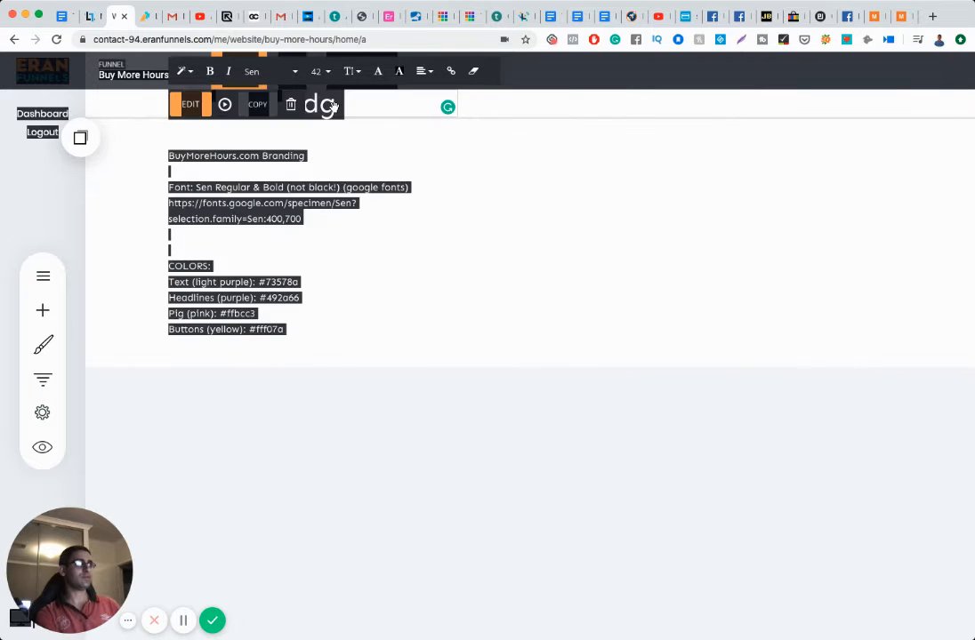
{"action": "left_click", "coordinate": [338, 106]}
{"action": "double_click", "coordinate": [338, 106]}
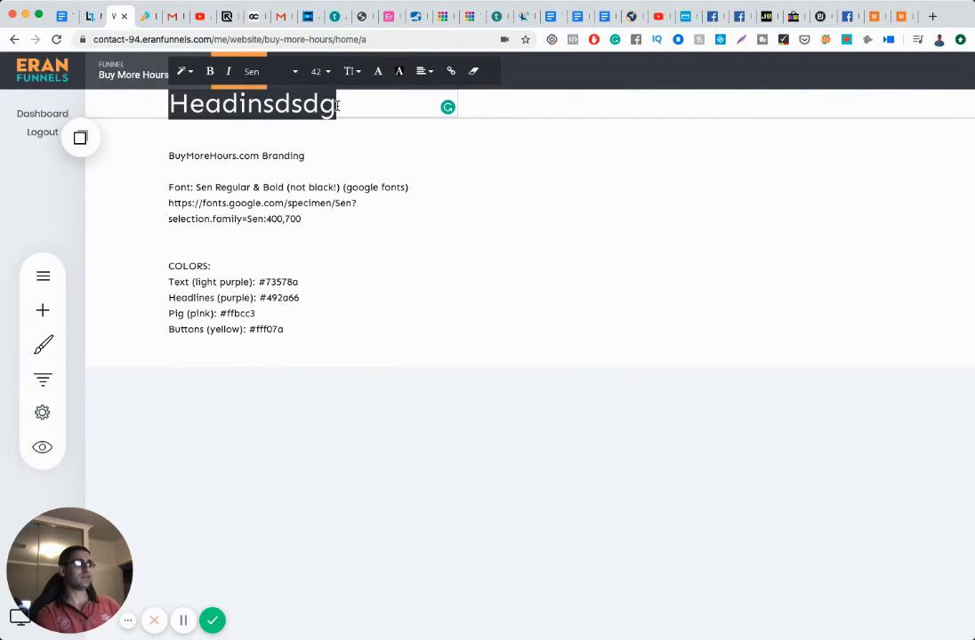
{"action": "left_click", "coordinate": [374, 75]}
{"action": "left_click", "coordinate": [455, 258]}
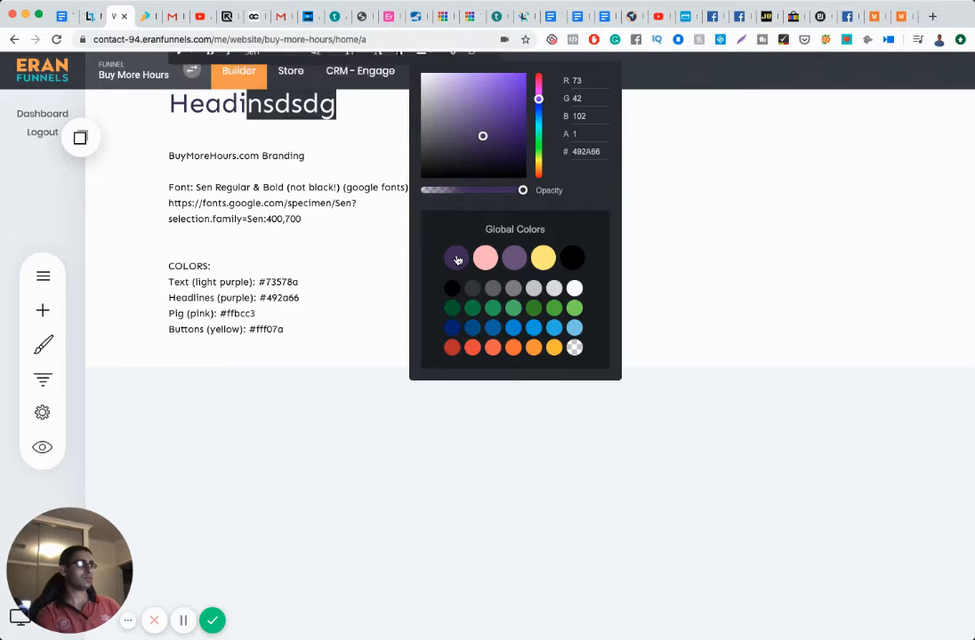
{"action": "left_click", "coordinate": [336, 207]}
{"action": "left_click", "coordinate": [337, 205]}
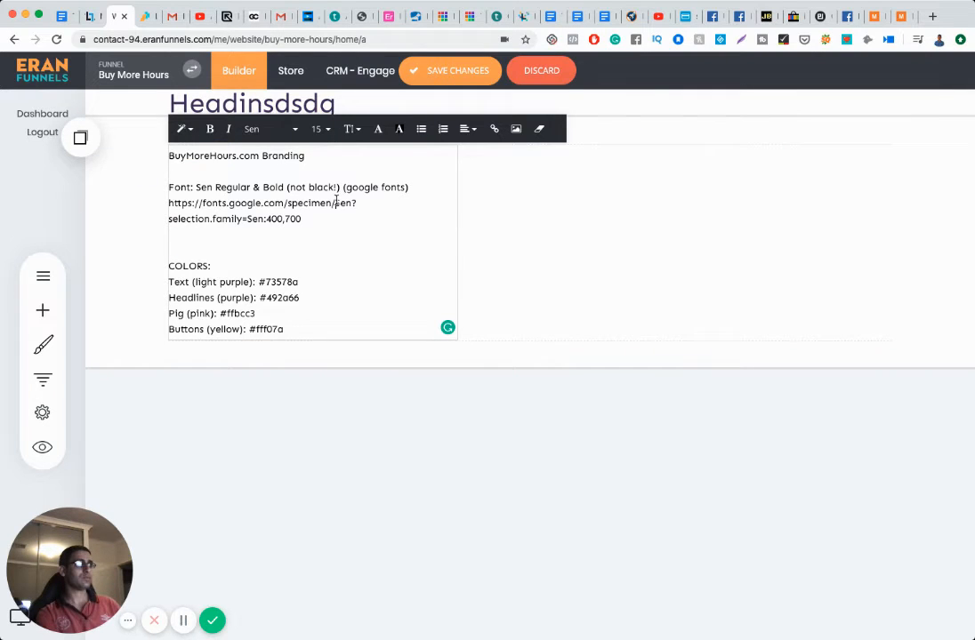
{"action": "left_click", "coordinate": [537, 228]}
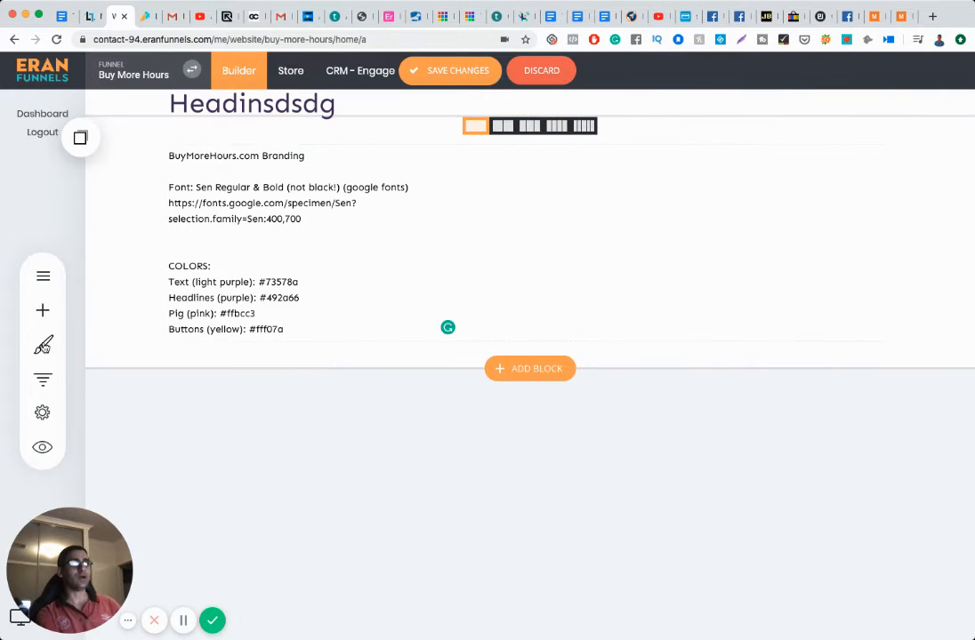
Step: Set the global Paragraph text style colour to dark purple 492A66
{"action": "left_click", "coordinate": [41, 350]}
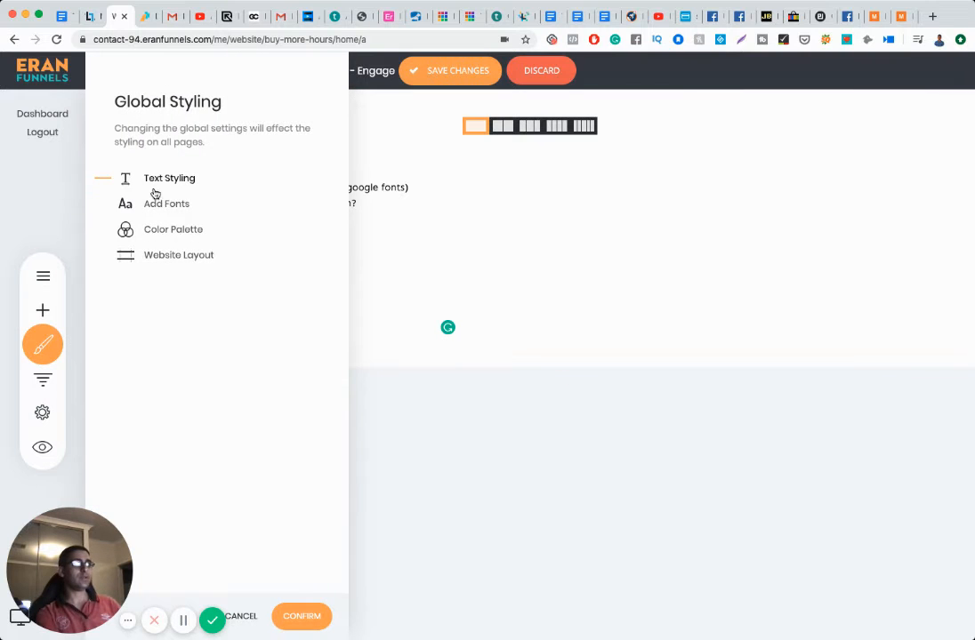
{"action": "left_click", "coordinate": [157, 229]}
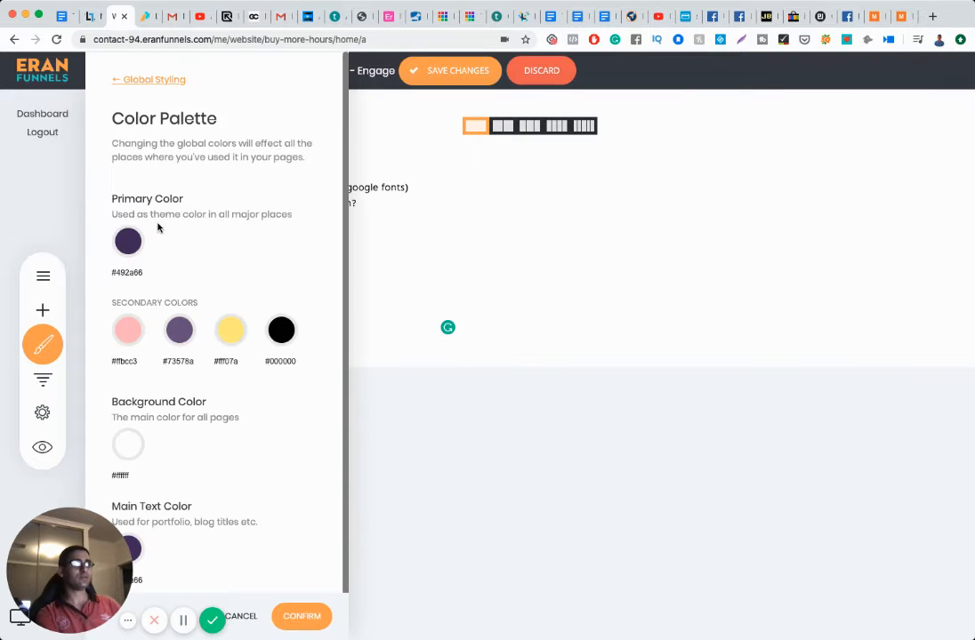
{"action": "scroll", "coordinate": [183, 319], "scroll_direction": "down", "scroll_amount": 1}
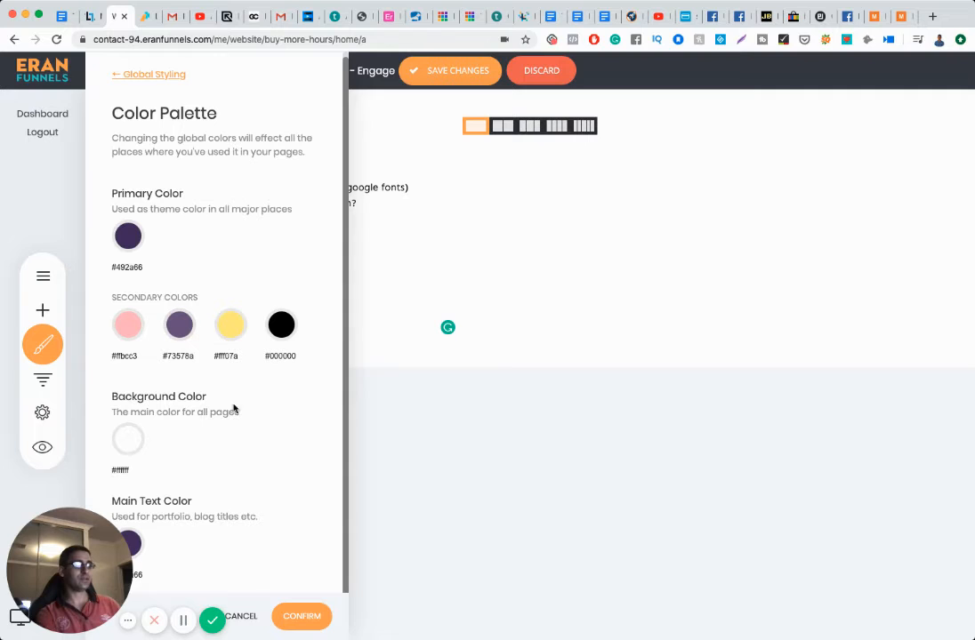
{"action": "left_click", "coordinate": [439, 291]}
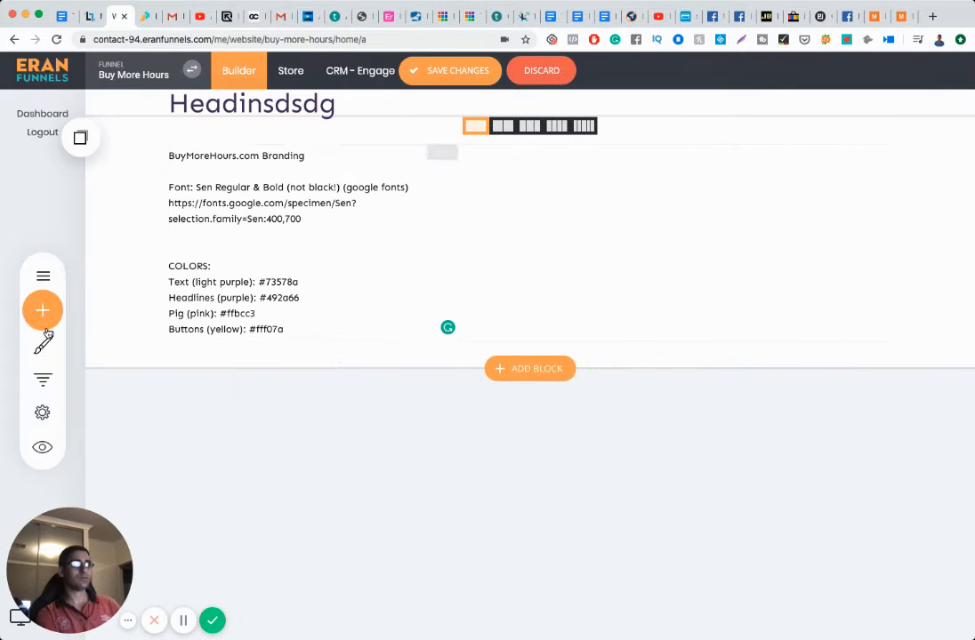
{"action": "left_click", "coordinate": [44, 347]}
{"action": "left_click", "coordinate": [159, 181]}
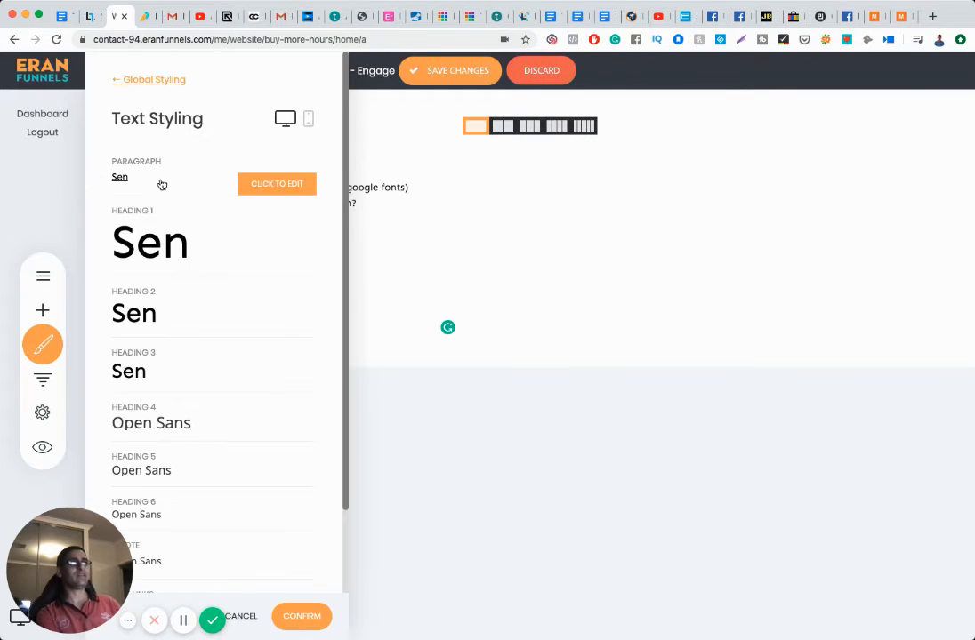
{"action": "mouse_move", "coordinate": [137, 182]}
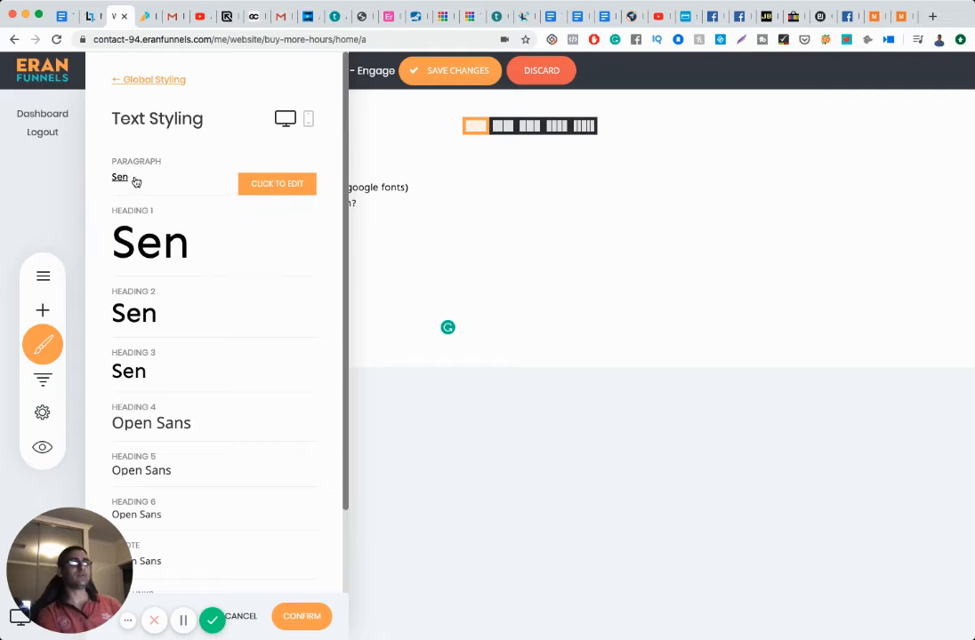
{"action": "left_click", "coordinate": [259, 185]}
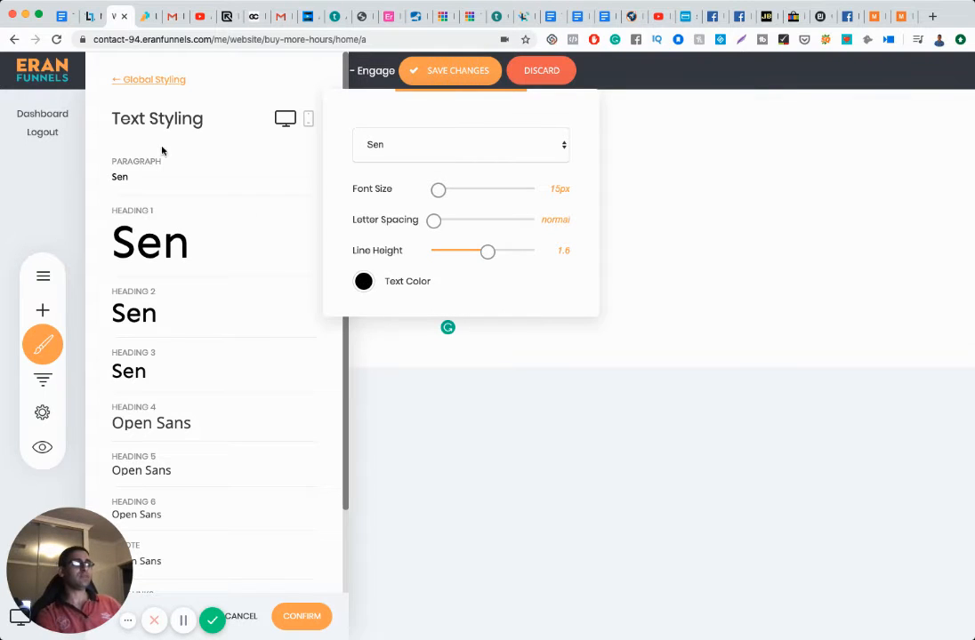
{"action": "left_click", "coordinate": [182, 163]}
{"action": "left_click", "coordinate": [263, 179]}
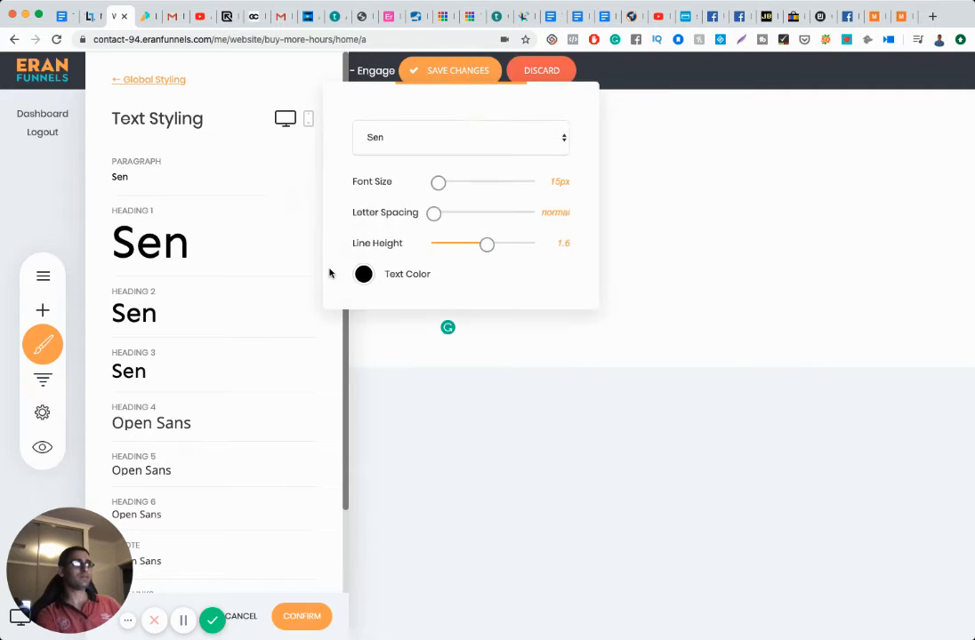
{"action": "left_click", "coordinate": [363, 276]}
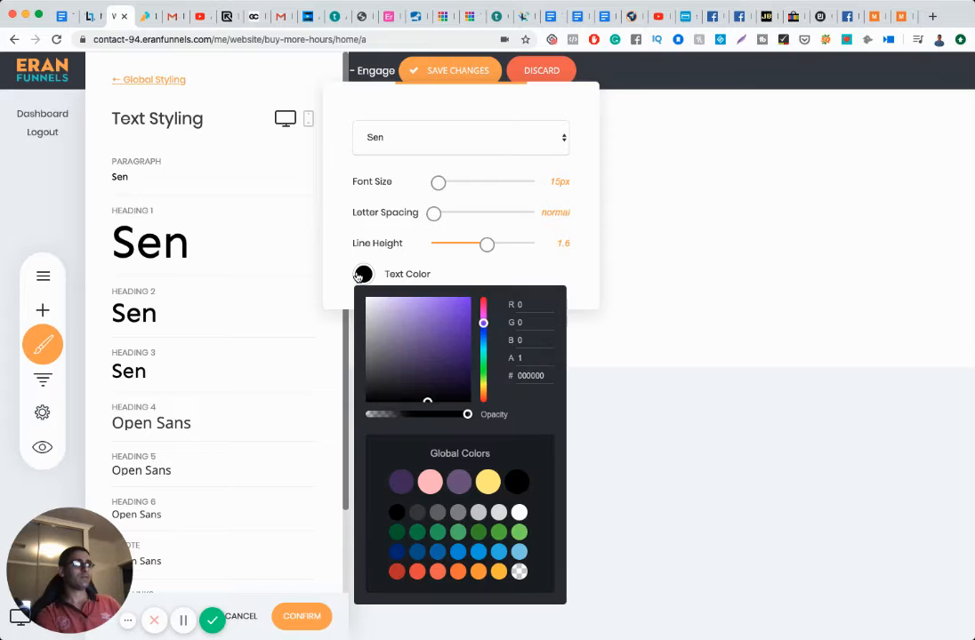
{"action": "left_click", "coordinate": [401, 482]}
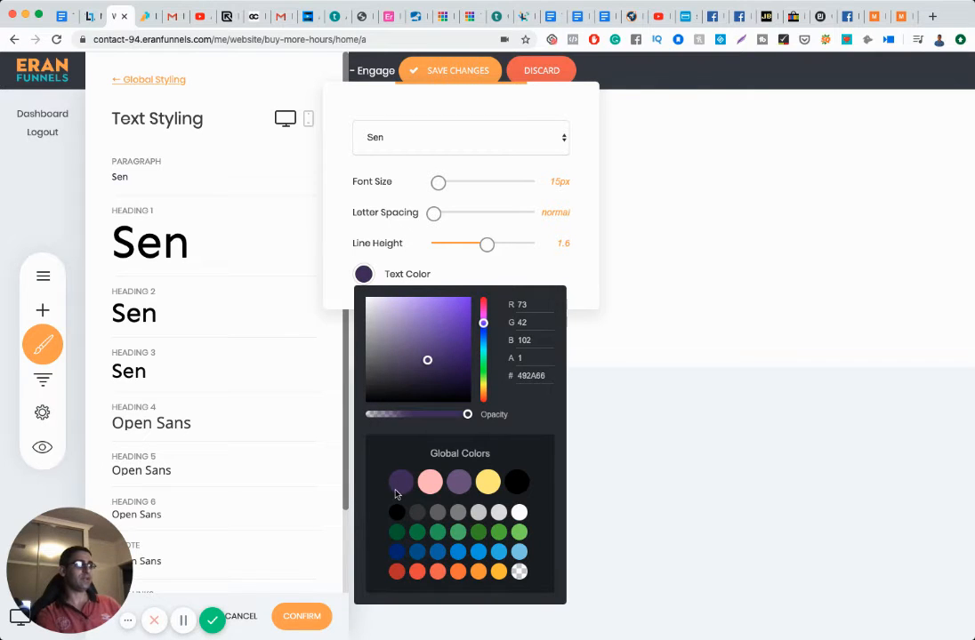
{"action": "left_click", "coordinate": [232, 242]}
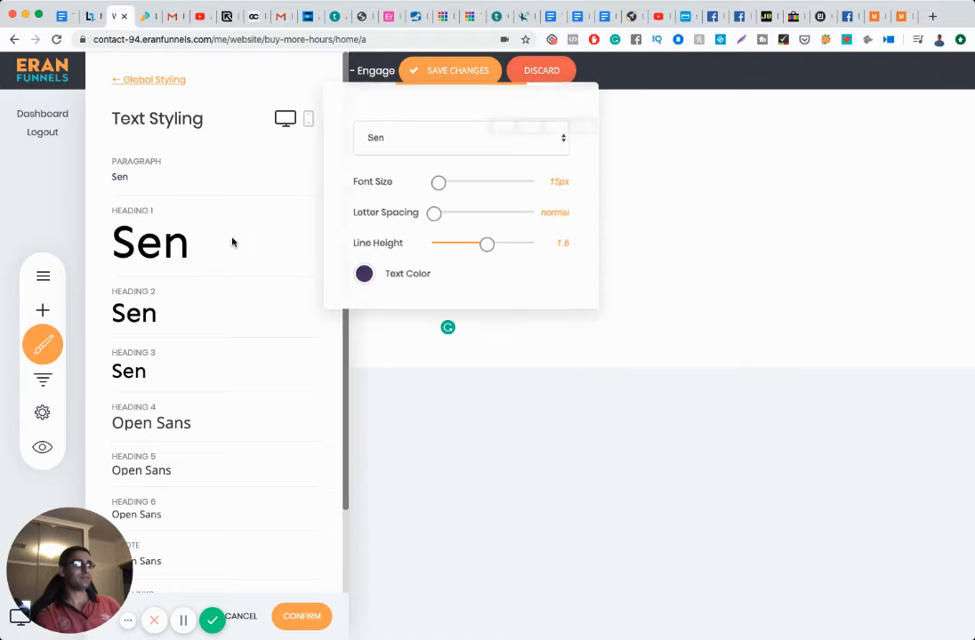
Step: Make the global Heading 1 text colour dark purple 492A66 too
{"action": "left_click", "coordinate": [175, 246]}
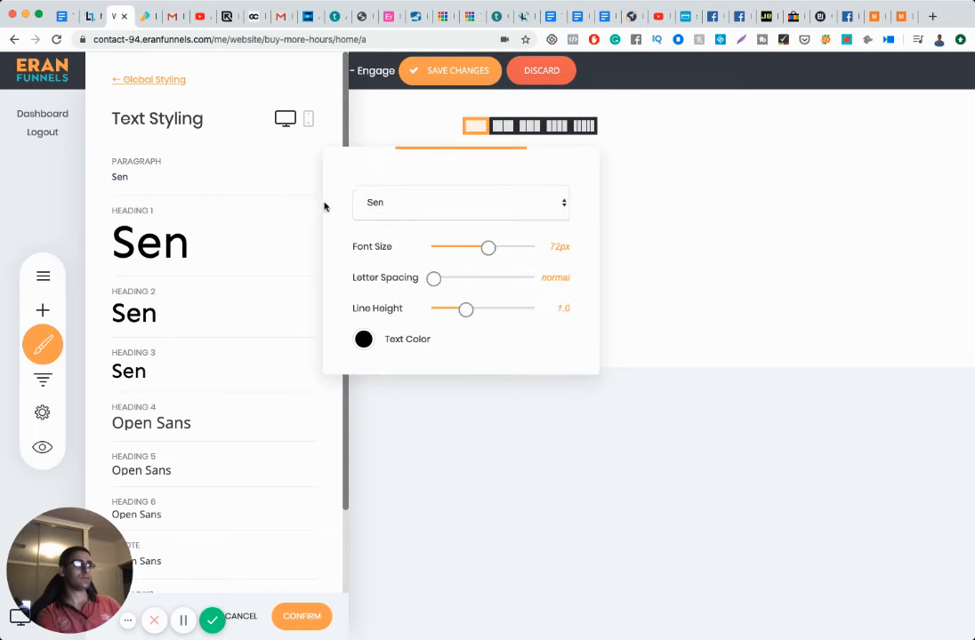
{"action": "left_click", "coordinate": [363, 341]}
{"action": "left_click", "coordinate": [401, 518]}
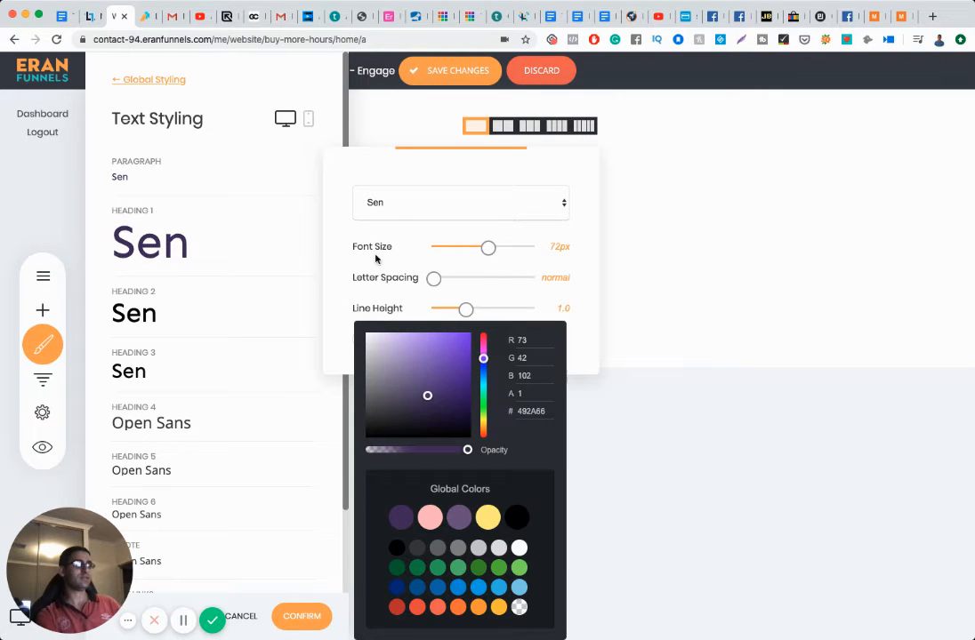
{"action": "left_click", "coordinate": [391, 214]}
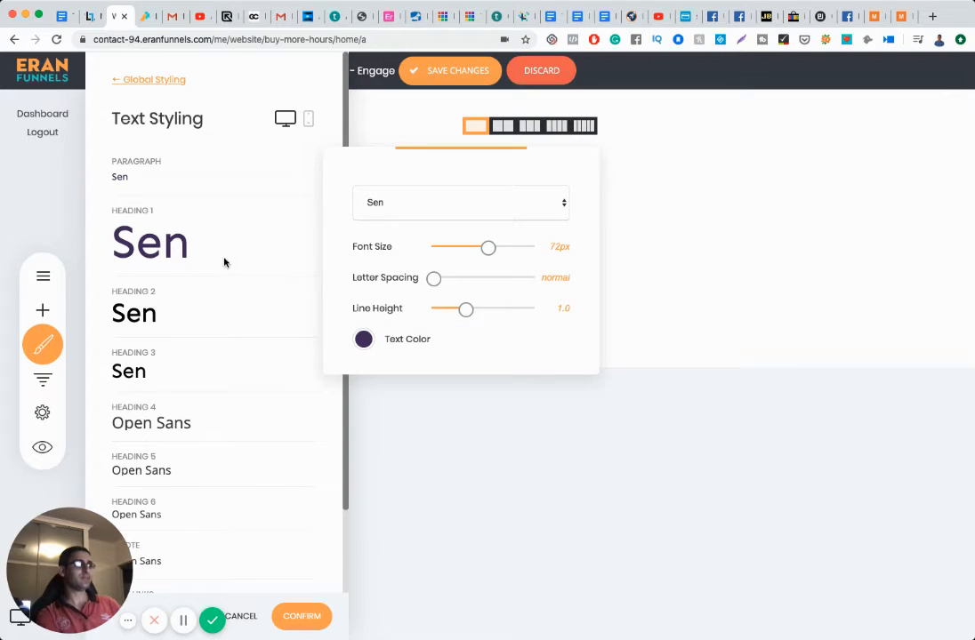
Step: Make the Heading 2 and Heading 3 text styles dark purple
{"action": "left_click", "coordinate": [148, 313]}
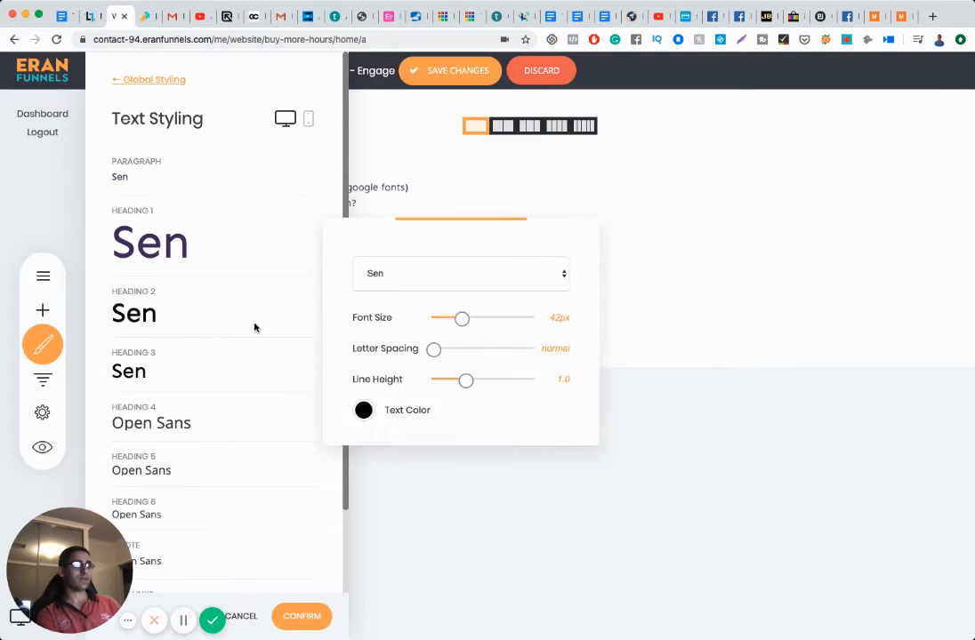
{"action": "left_click", "coordinate": [362, 414]}
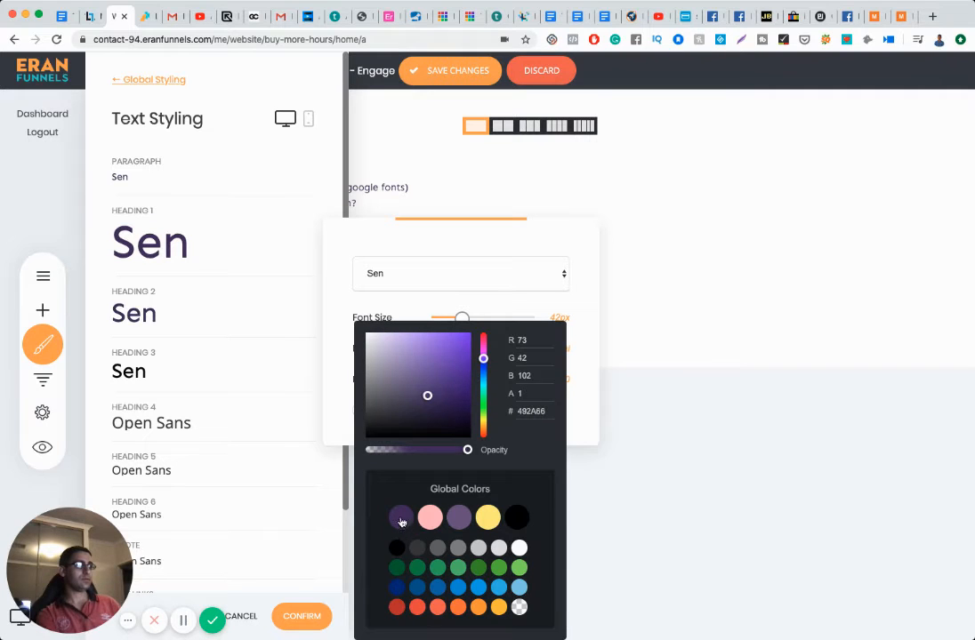
{"action": "left_click", "coordinate": [261, 362]}
{"action": "left_click", "coordinate": [222, 313]}
{"action": "double_click", "coordinate": [171, 377]}
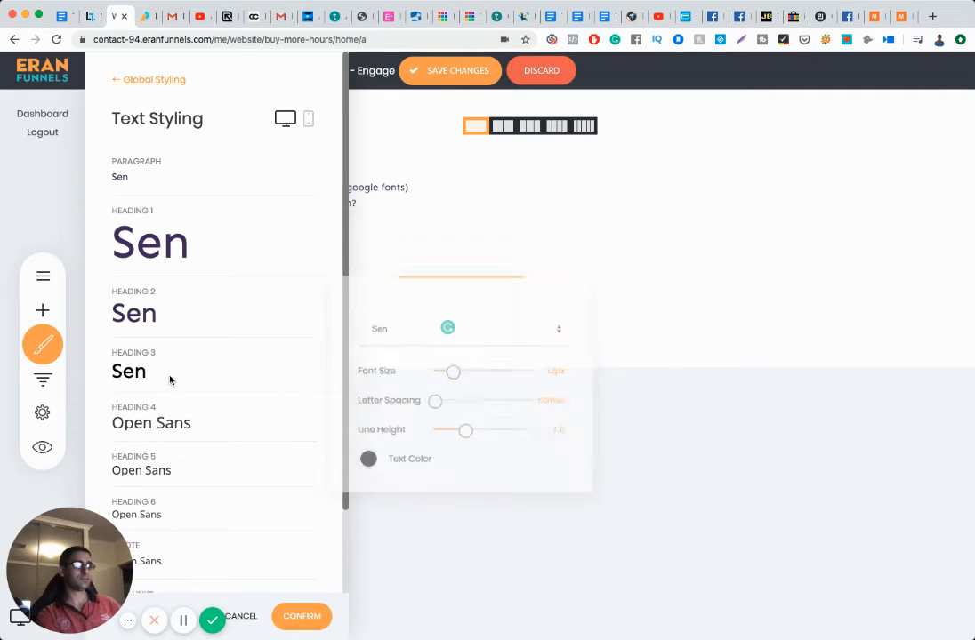
{"action": "left_click", "coordinate": [225, 371]}
{"action": "left_click", "coordinate": [364, 469]}
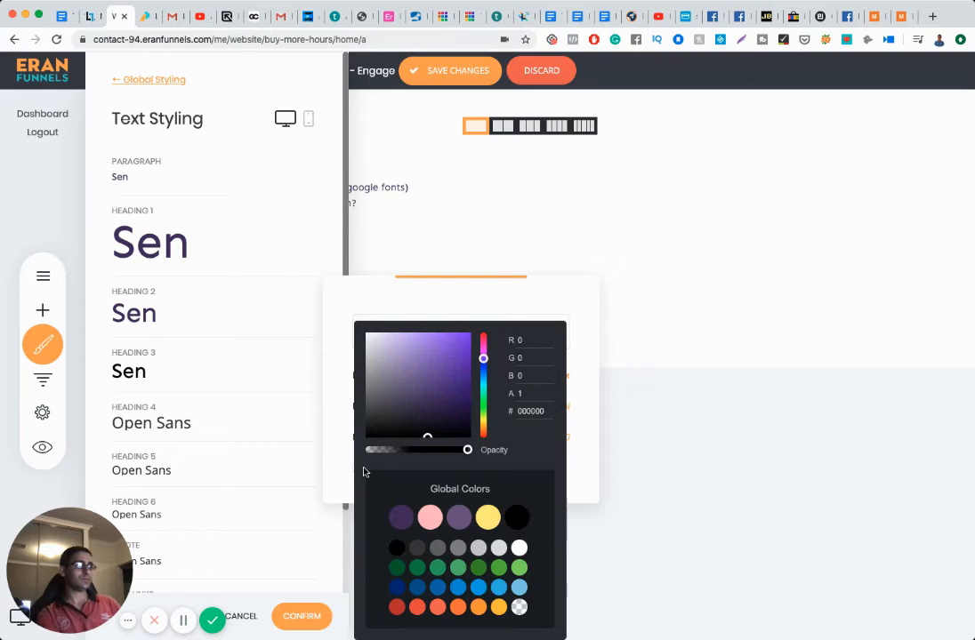
{"action": "left_click", "coordinate": [228, 386]}
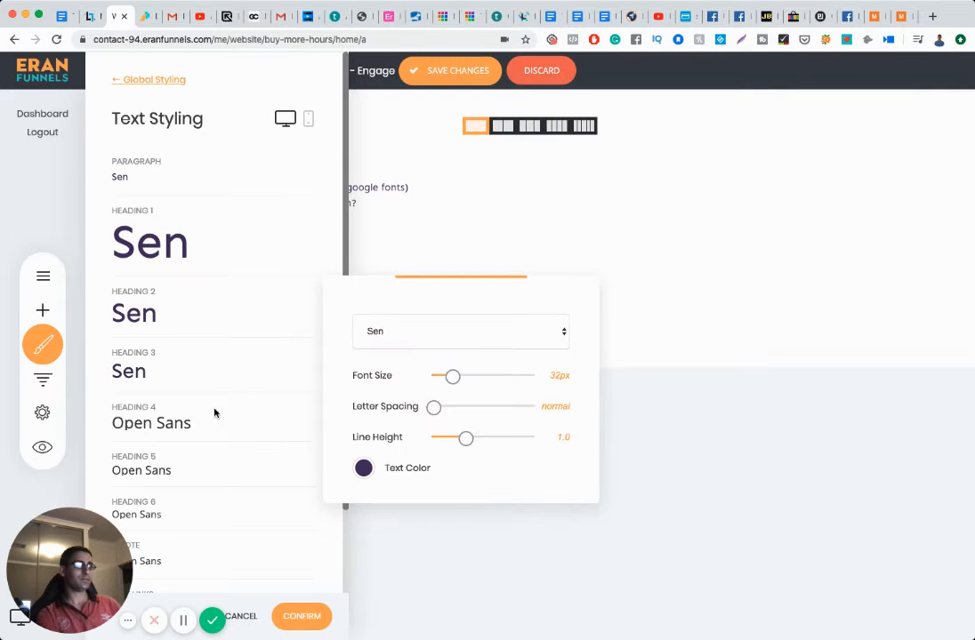
Step: Give the Heading 4 style dark purple text and the Sen font
{"action": "left_click", "coordinate": [203, 427]}
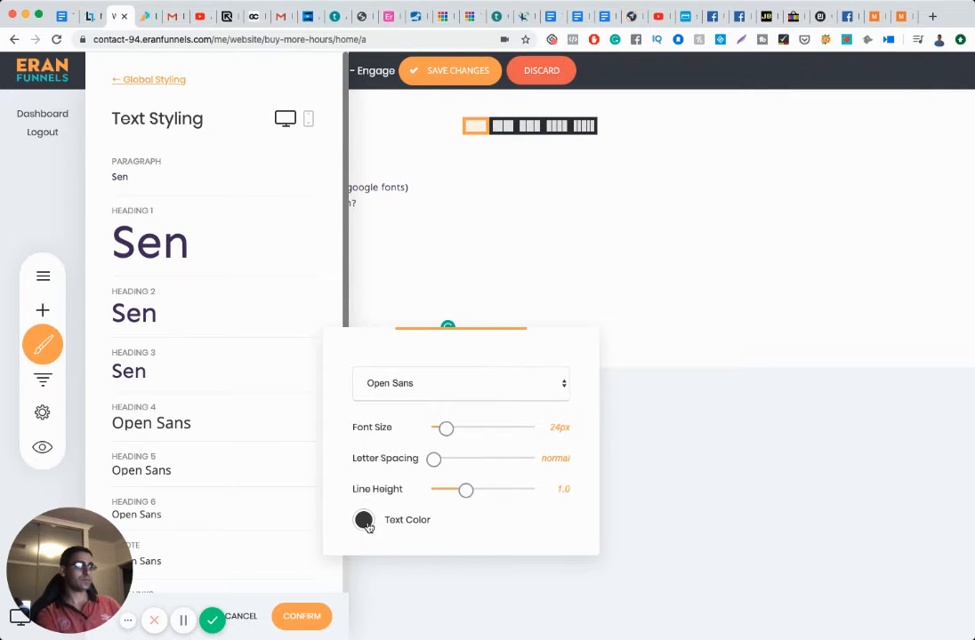
{"action": "left_click", "coordinate": [364, 522]}
{"action": "left_click", "coordinate": [403, 521]}
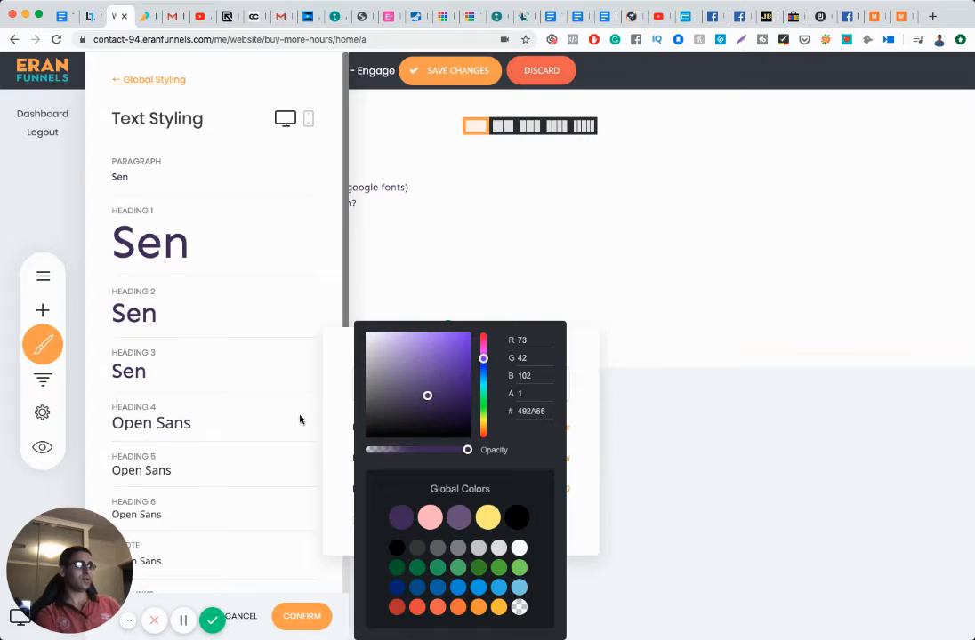
{"action": "left_click", "coordinate": [331, 411]}
{"action": "left_click", "coordinate": [415, 384]}
{"action": "type", "text": "sen"}
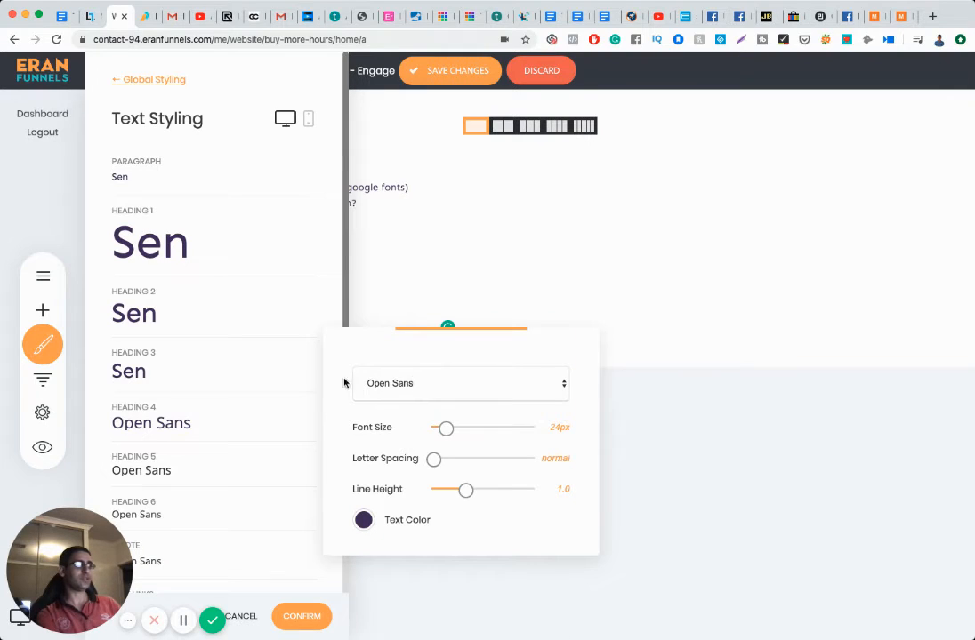
{"action": "key", "text": "Return"}
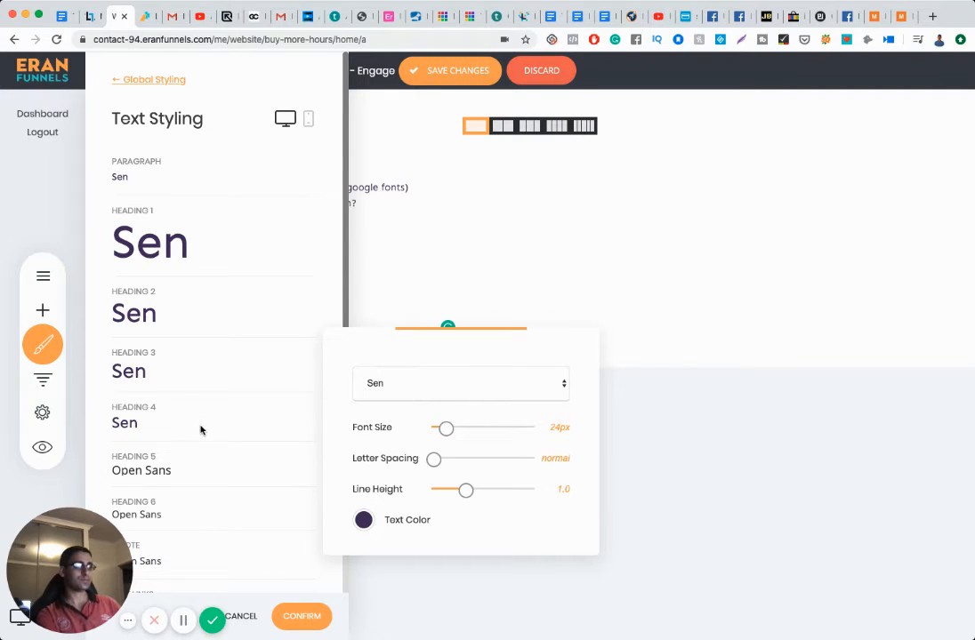
Step: Set the Heading 5 style to the Sen font in dark purple
{"action": "left_click", "coordinate": [229, 474]}
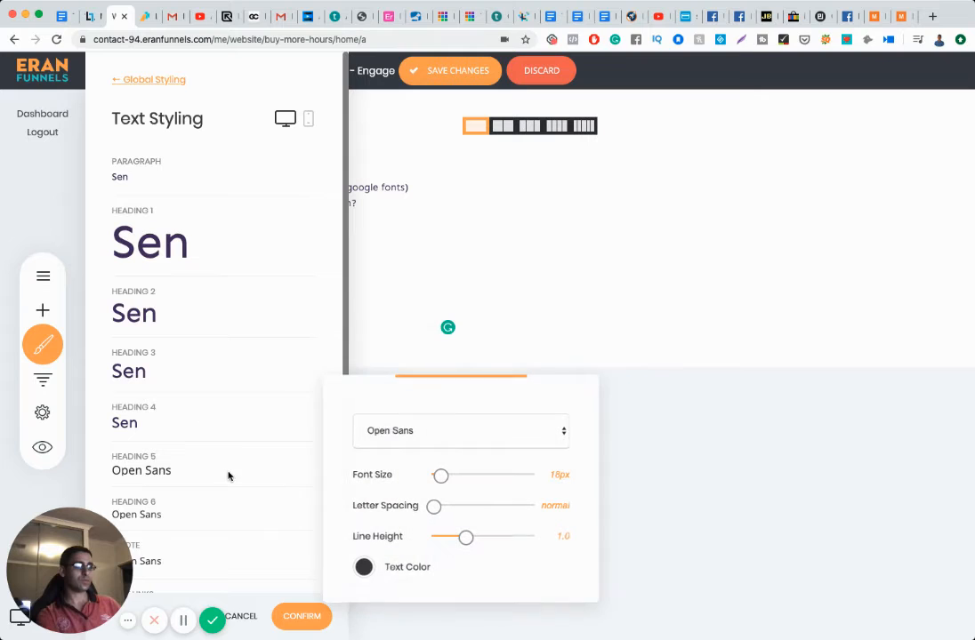
{"action": "left_click", "coordinate": [388, 427]}
{"action": "type", "text": "sen"}
{"action": "key", "text": "Return"}
{"action": "left_click", "coordinate": [364, 567]}
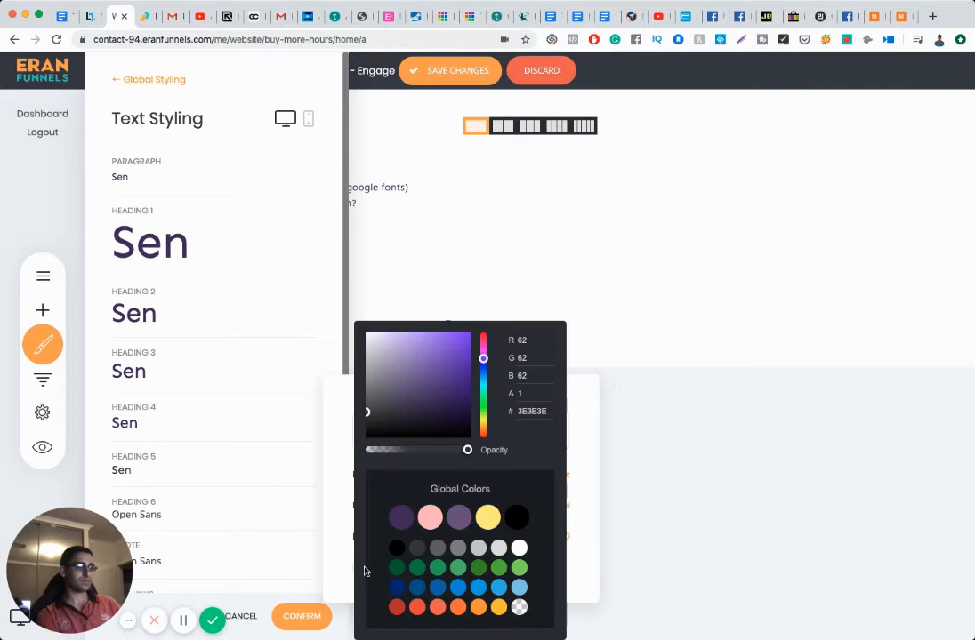
{"action": "left_click", "coordinate": [403, 516]}
{"action": "left_click", "coordinate": [223, 513]}
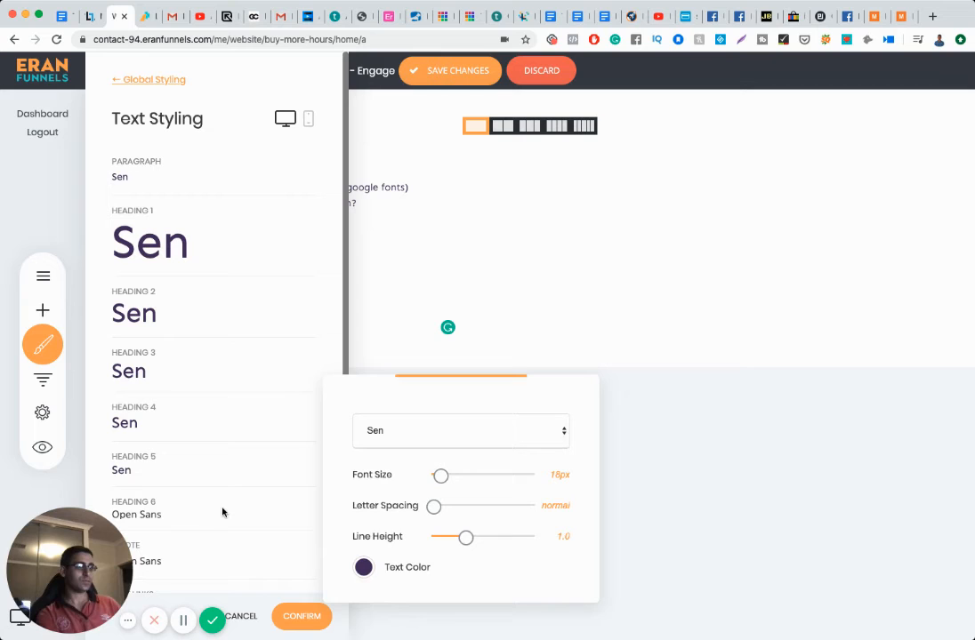
{"action": "left_click", "coordinate": [164, 515]}
{"action": "left_click", "coordinate": [162, 516]}
{"action": "left_click", "coordinate": [281, 493]}
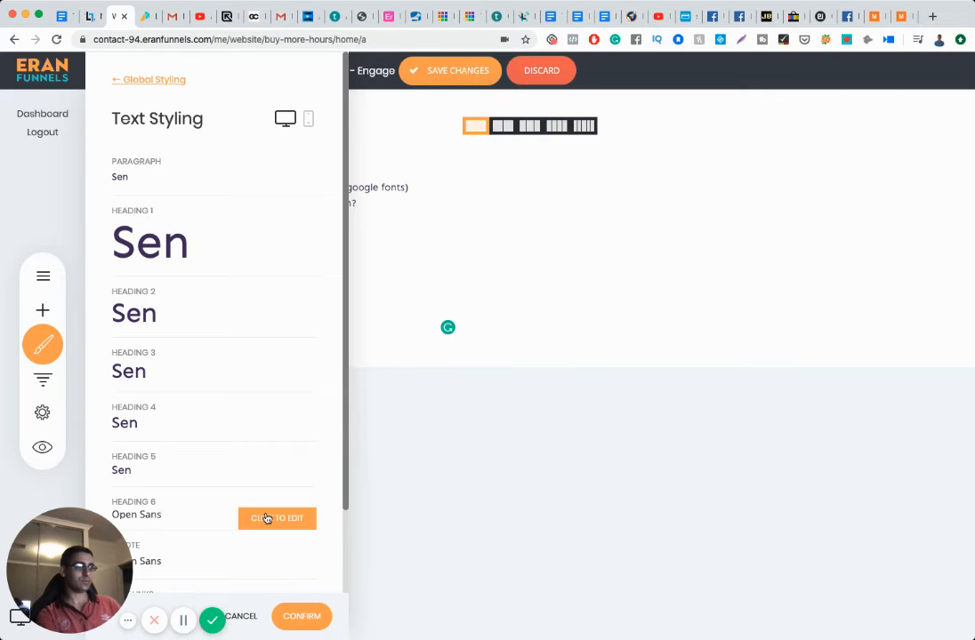
Step: Change the Heading 6 style font to Sen
{"action": "left_click", "coordinate": [267, 516]}
{"action": "left_click", "coordinate": [387, 478]}
{"action": "left_click", "coordinate": [390, 540]}
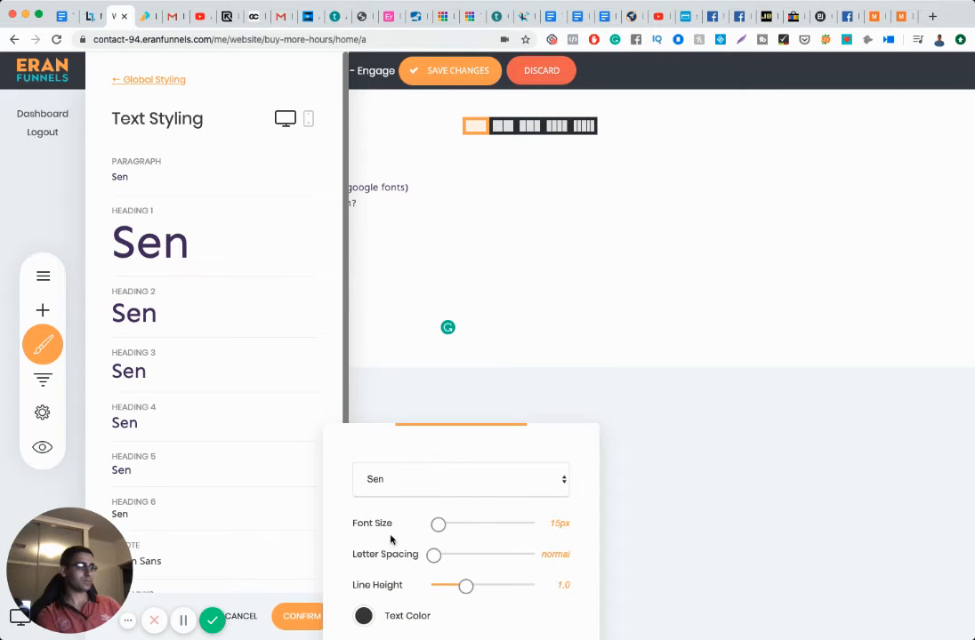
{"action": "left_click", "coordinate": [364, 614]}
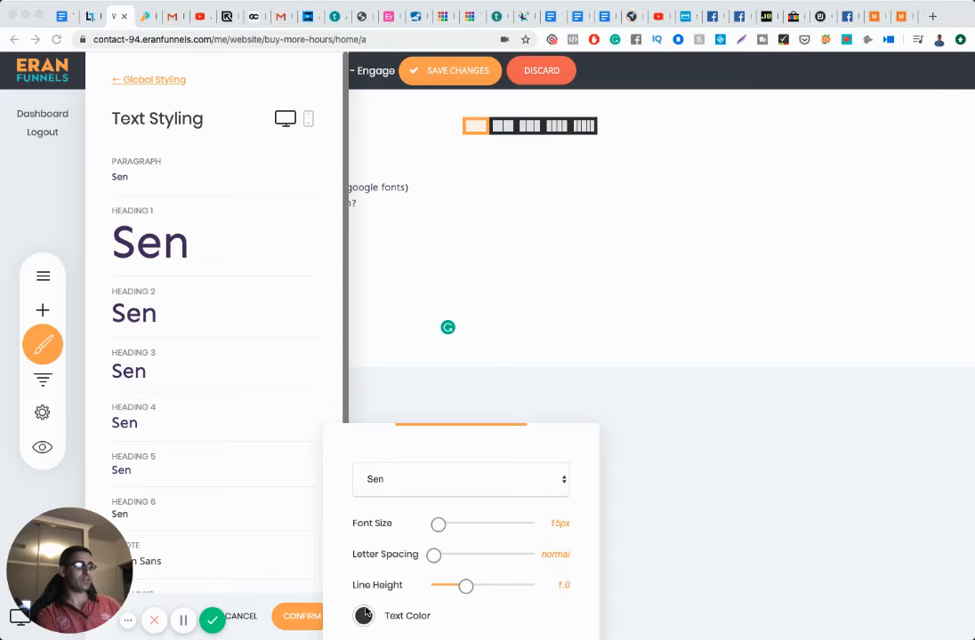
{"action": "left_click", "coordinate": [286, 434]}
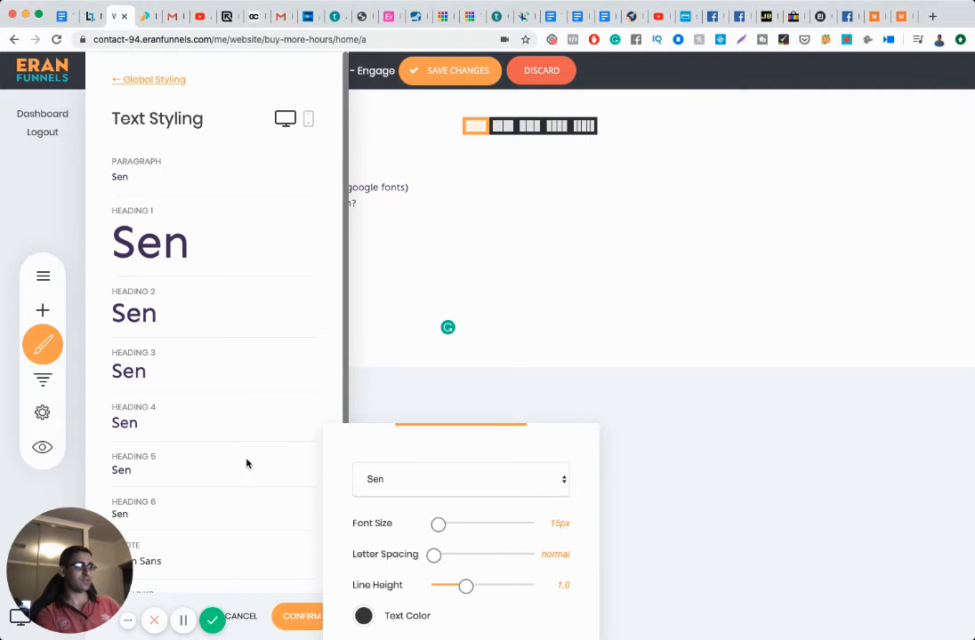
{"action": "left_click", "coordinate": [248, 460]}
Step: Make the Heading 6 style text purple
{"action": "scroll", "coordinate": [293, 462], "scroll_direction": "down", "scroll_amount": 4}
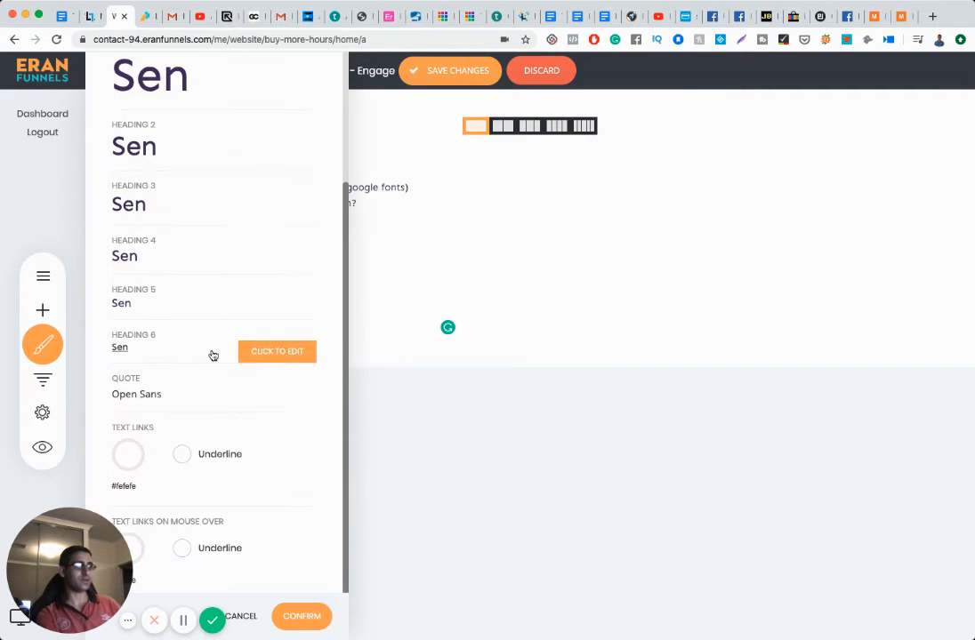
{"action": "left_click", "coordinate": [128, 300]}
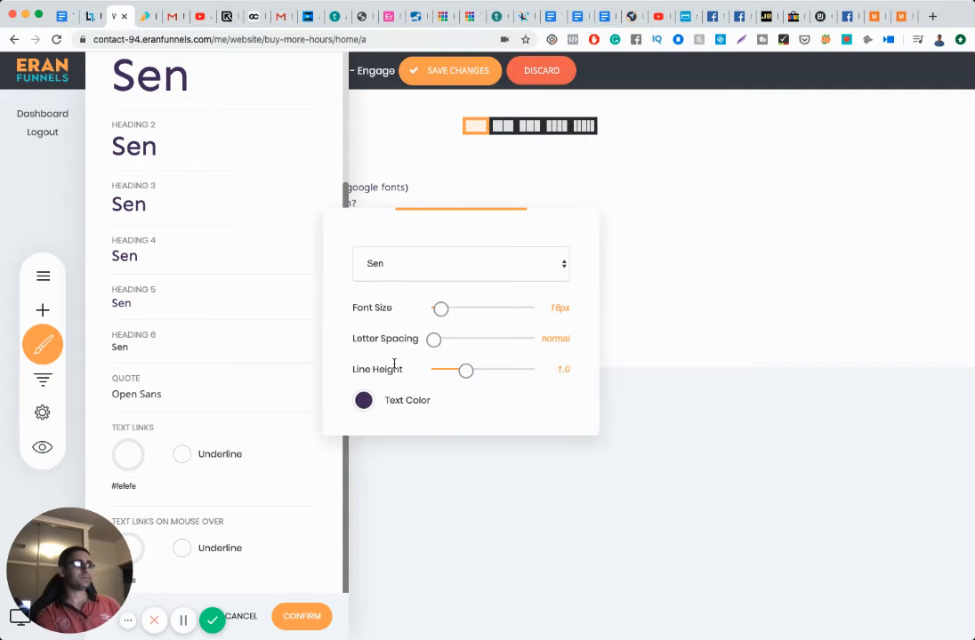
{"action": "left_click", "coordinate": [173, 353]}
{"action": "left_click", "coordinate": [267, 352]}
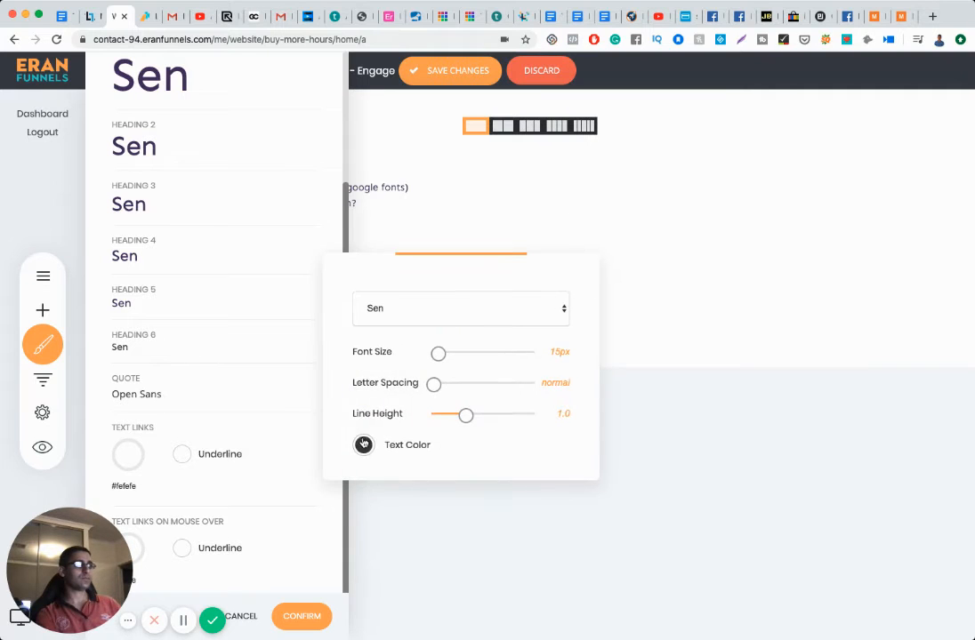
{"action": "left_click", "coordinate": [363, 445]}
{"action": "left_click", "coordinate": [426, 394]}
{"action": "left_click", "coordinate": [419, 291]}
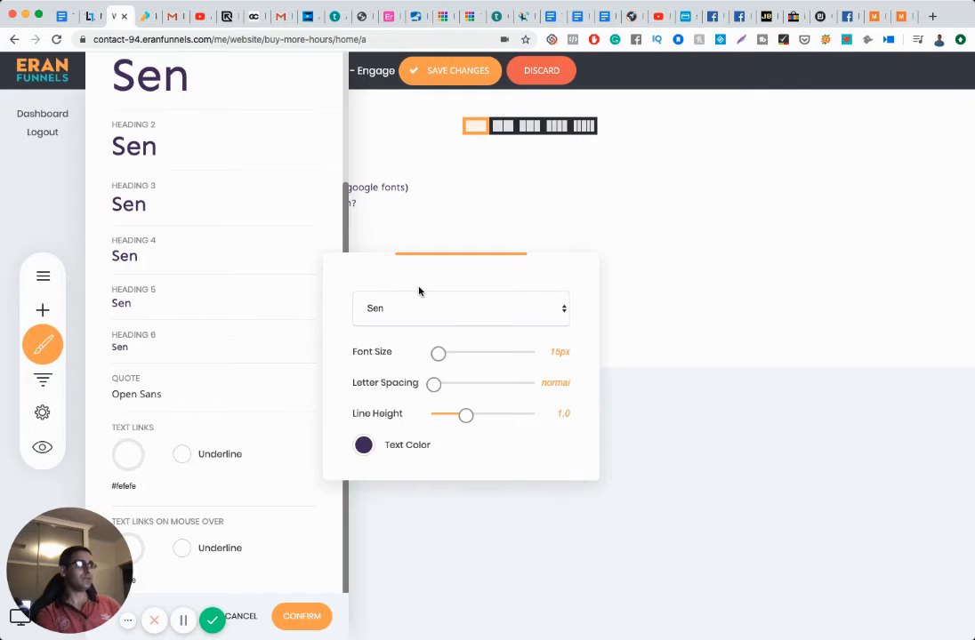
{"action": "left_click", "coordinate": [232, 385]}
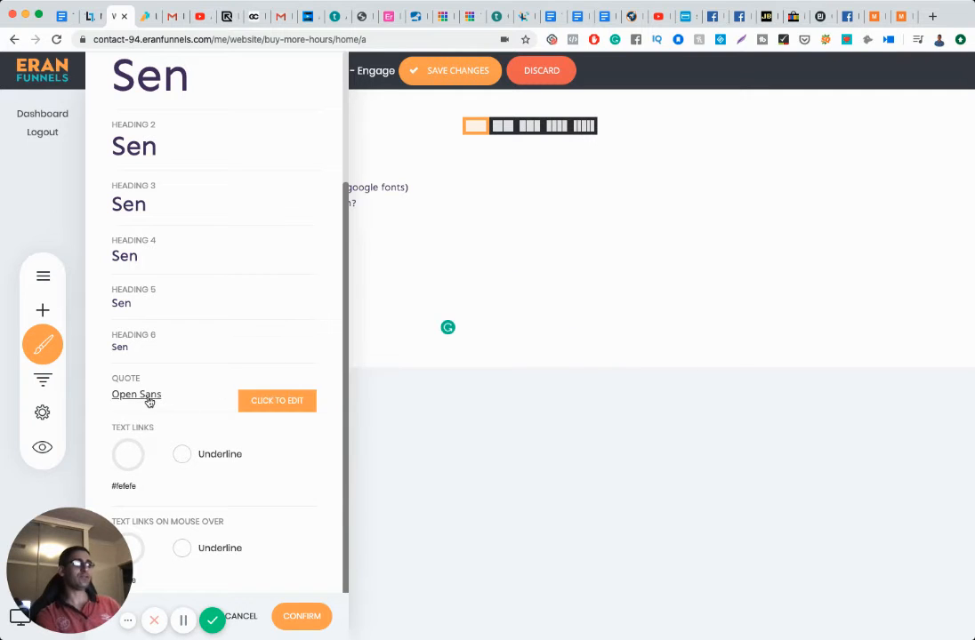
Step: Set the Quote style to the Sen font in the dark purple global colour
{"action": "left_click", "coordinate": [148, 399]}
{"action": "left_click", "coordinate": [407, 354]}
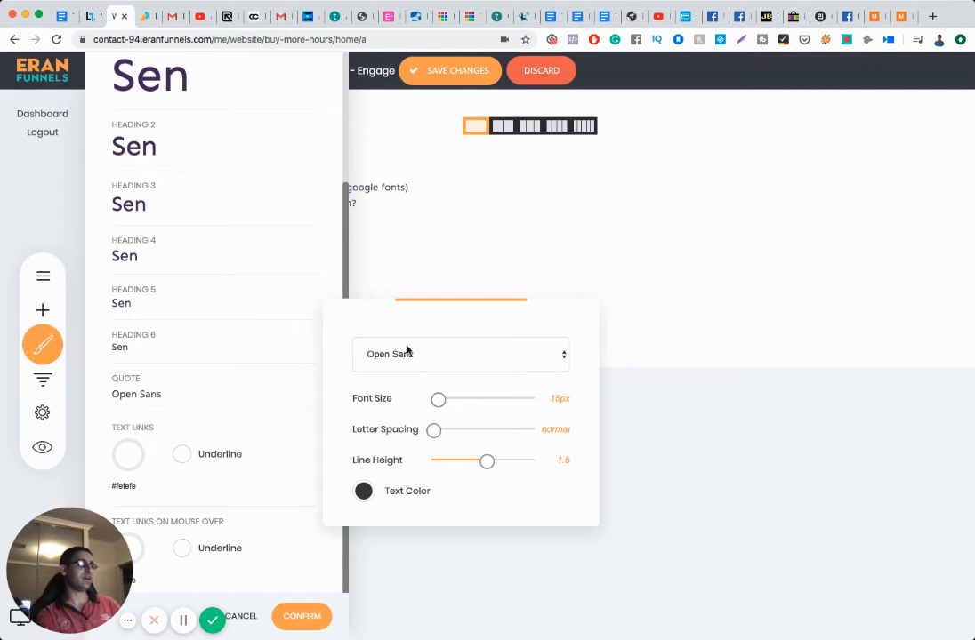
{"action": "left_click", "coordinate": [377, 480]}
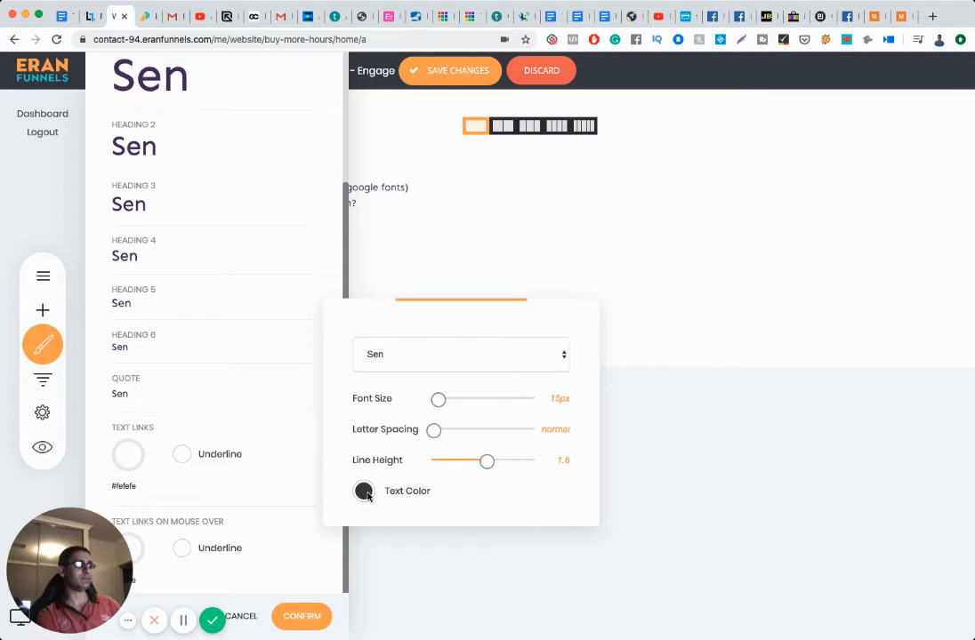
{"action": "left_click", "coordinate": [364, 492]}
{"action": "left_click", "coordinate": [401, 518]}
{"action": "left_click", "coordinate": [249, 437]}
{"action": "left_click", "coordinate": [264, 437]}
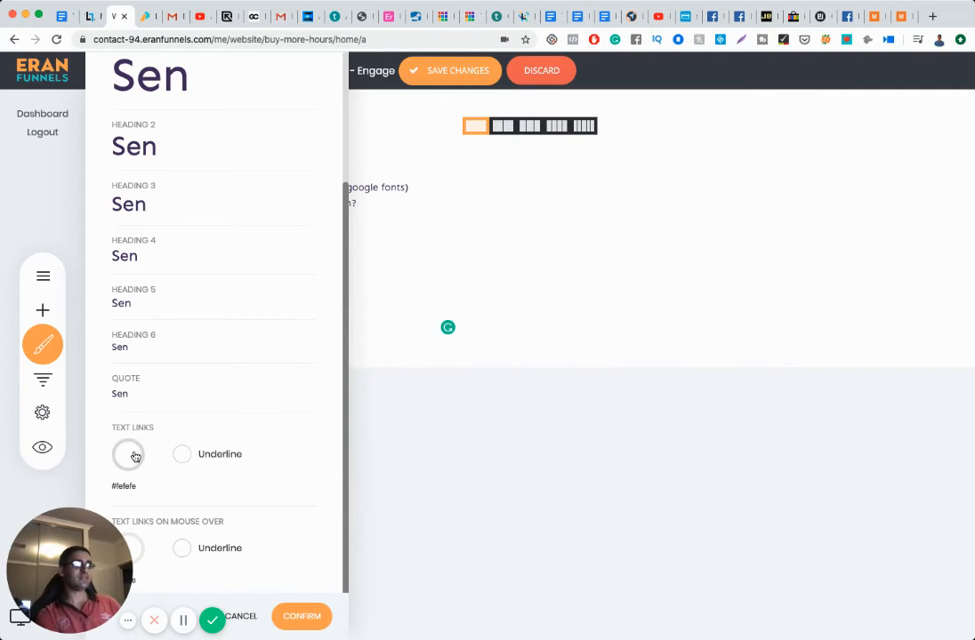
Step: Underline normal and hovered text links, colour both #73578A, and confirm the text styling
{"action": "left_click", "coordinate": [182, 456]}
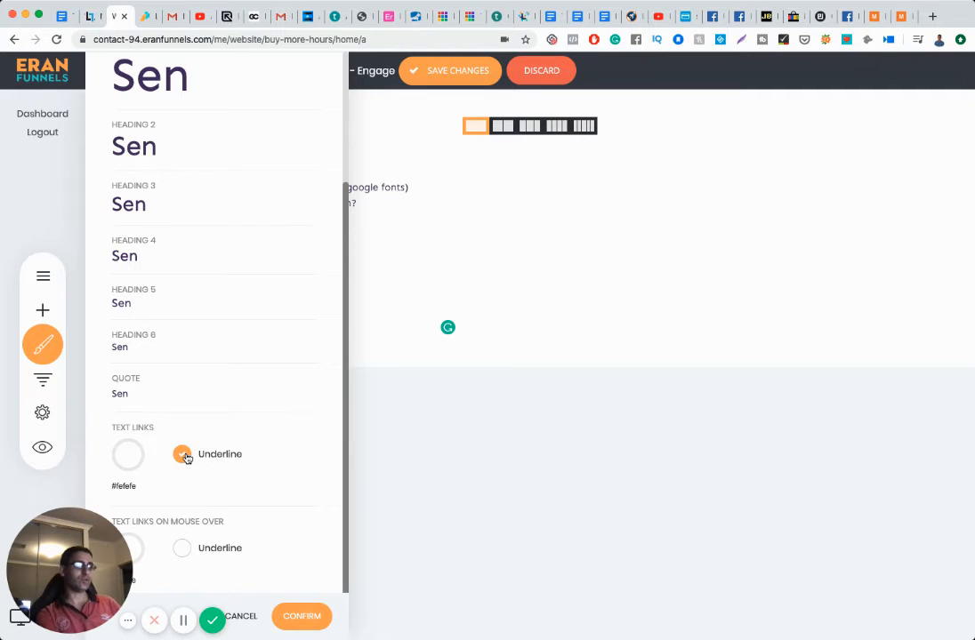
{"action": "left_click", "coordinate": [183, 550]}
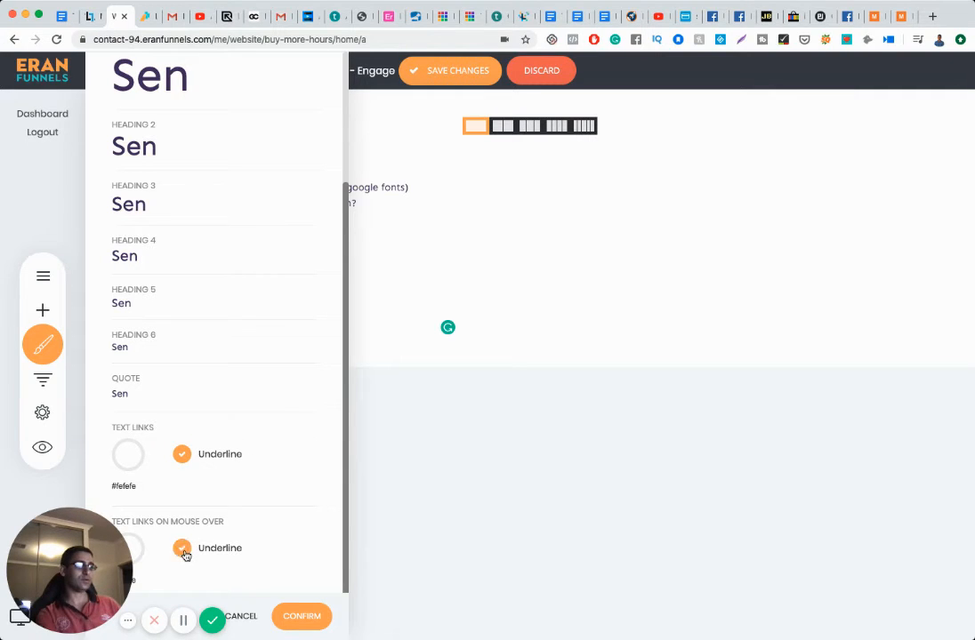
{"action": "left_click", "coordinate": [130, 459]}
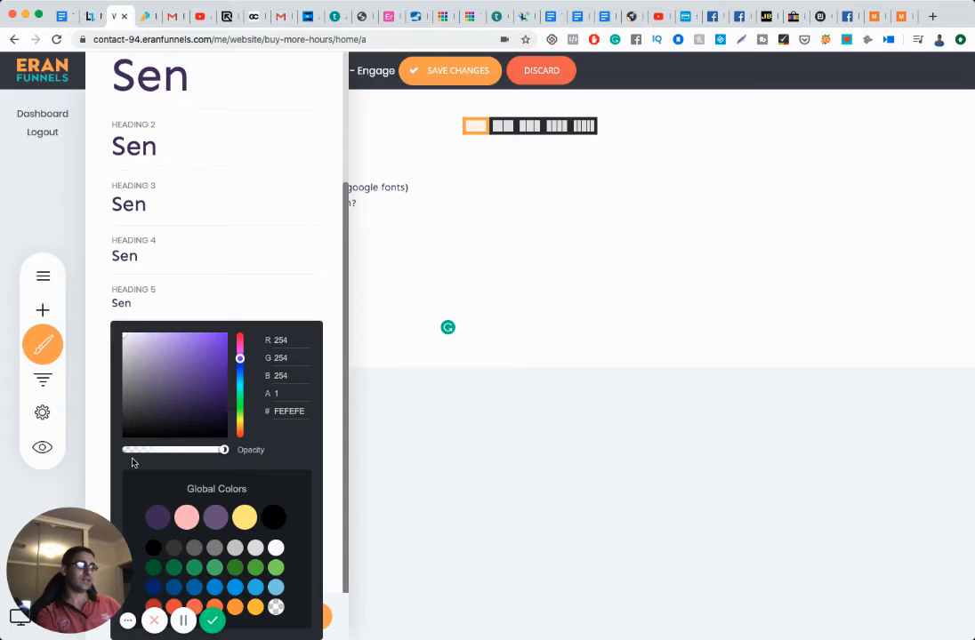
{"action": "left_click", "coordinate": [216, 521]}
{"action": "left_click", "coordinate": [233, 312]}
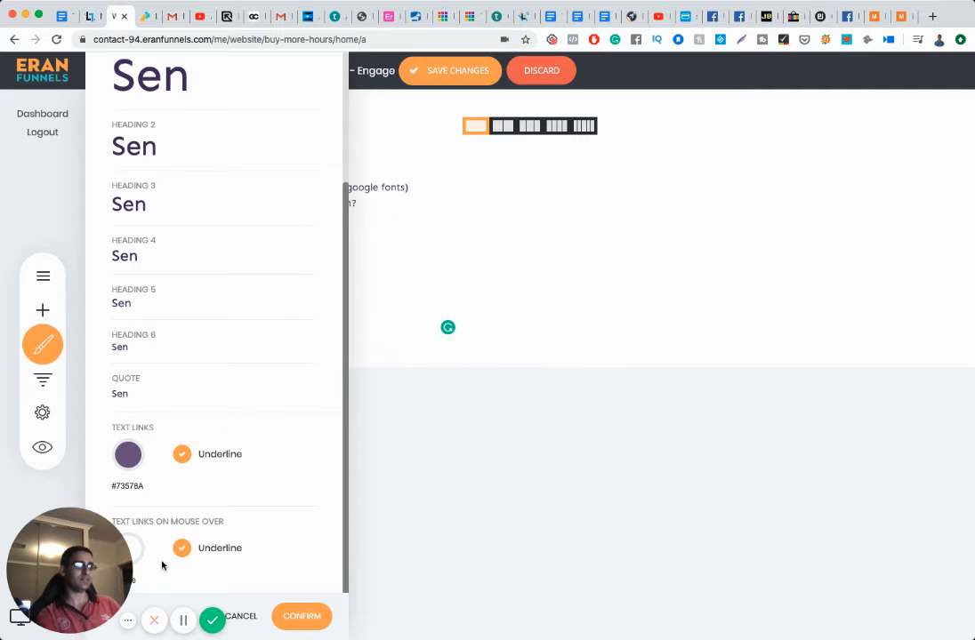
{"action": "left_click", "coordinate": [135, 552]}
{"action": "left_click", "coordinate": [216, 520]}
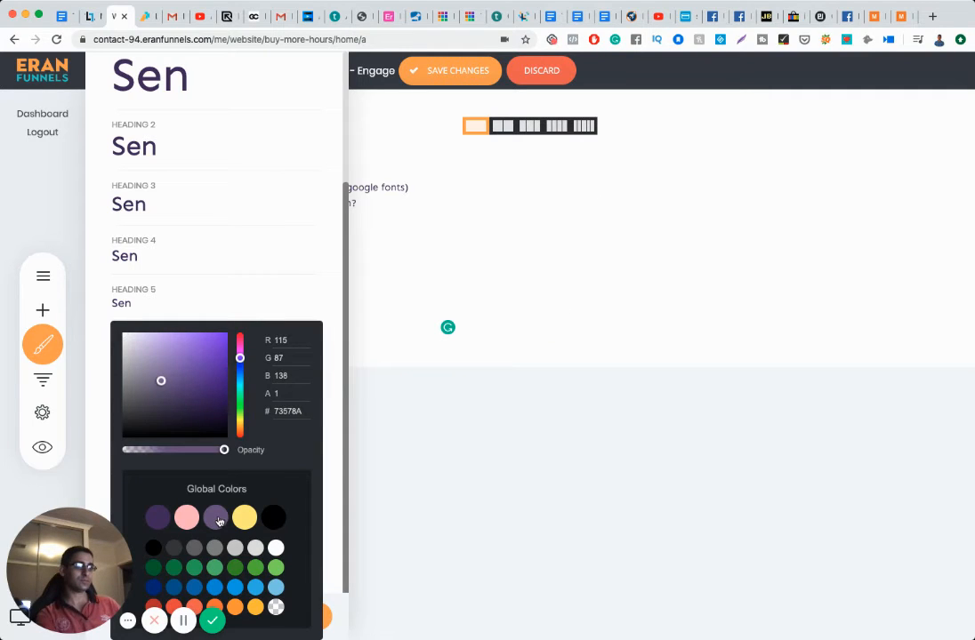
{"action": "left_click", "coordinate": [231, 320]}
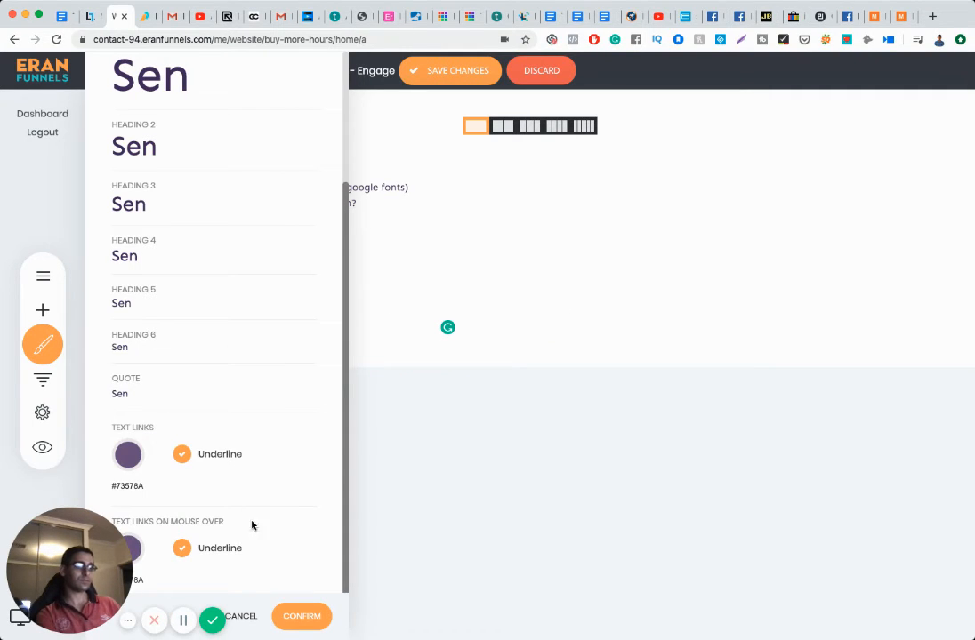
{"action": "left_click", "coordinate": [301, 614]}
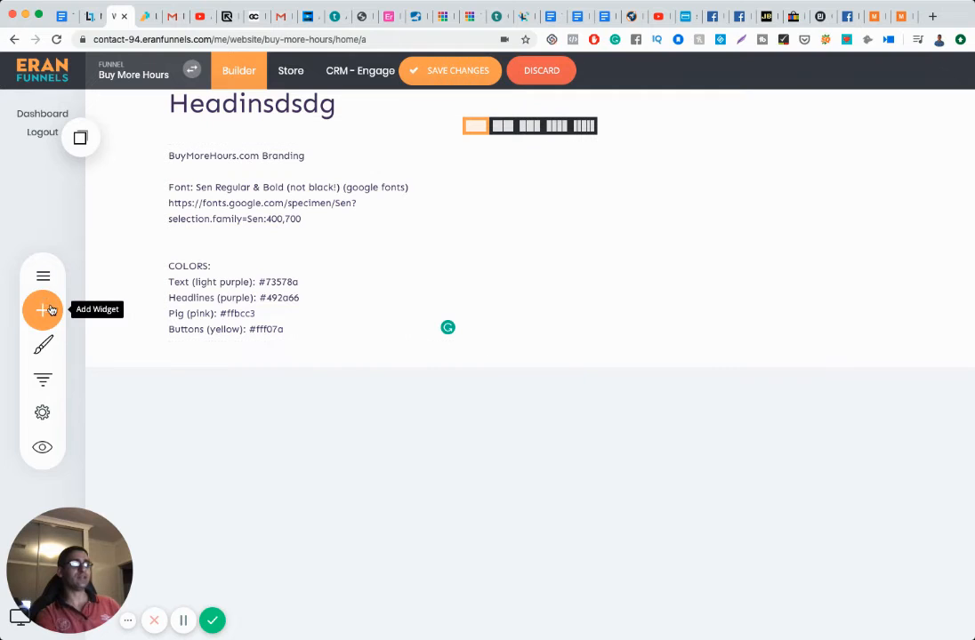
Step: Reopen Text Styling, switch to mobile styles, and choose Stay and Save to save pending changes
{"action": "left_click", "coordinate": [43, 351]}
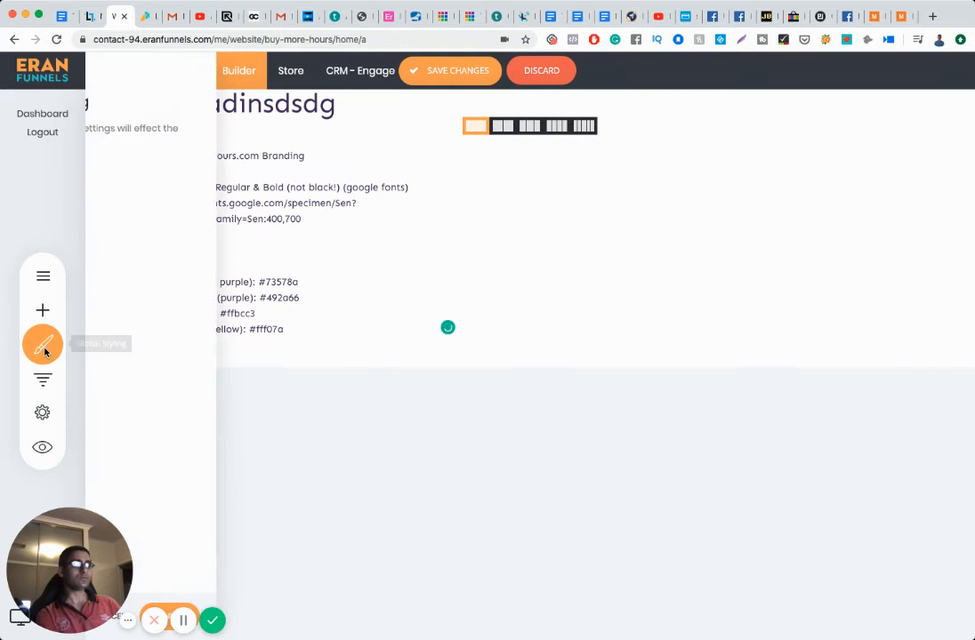
{"action": "left_click", "coordinate": [153, 176]}
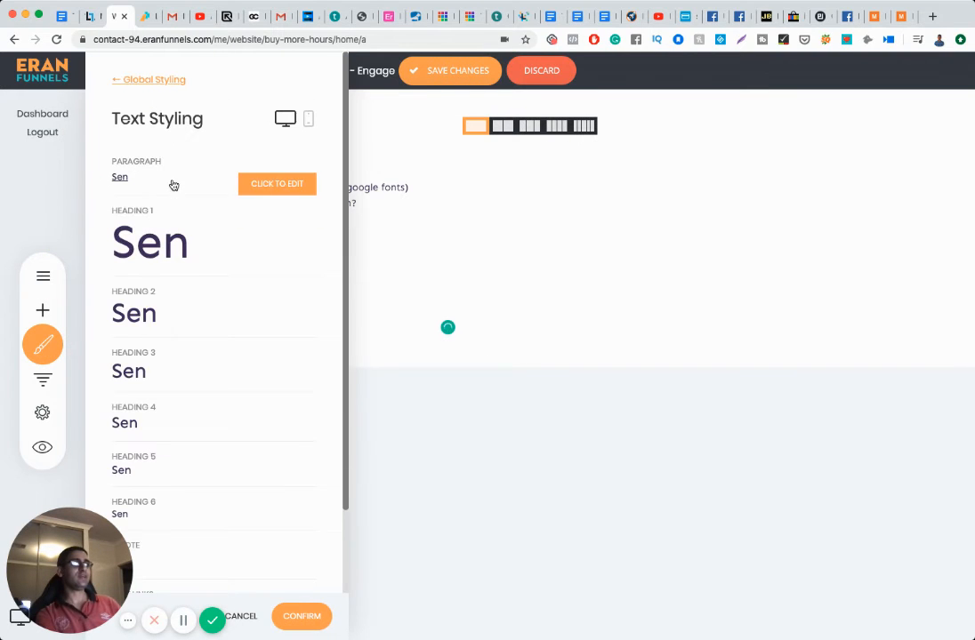
{"action": "left_click", "coordinate": [308, 118]}
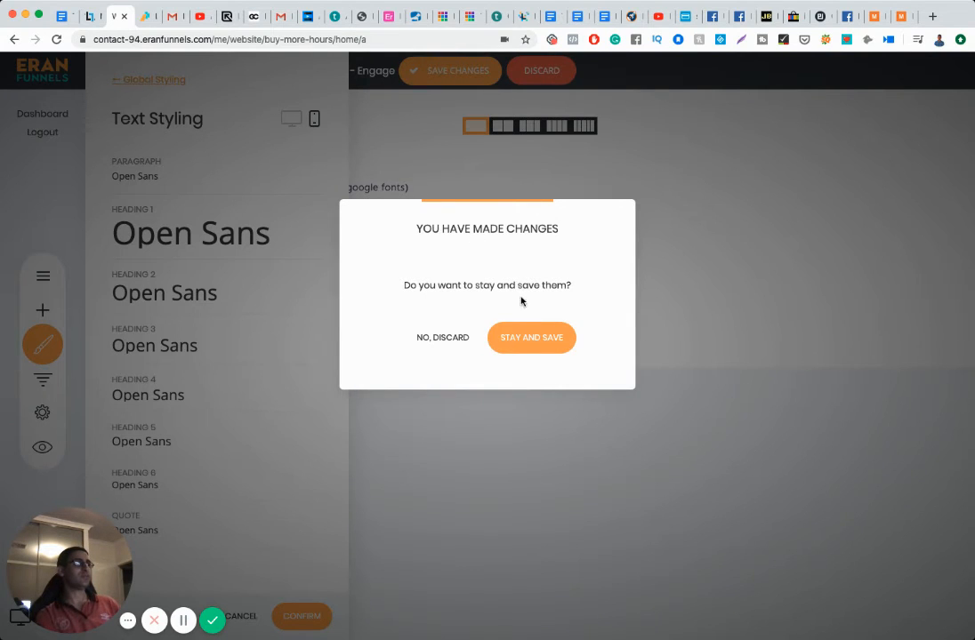
{"action": "left_click", "coordinate": [525, 337]}
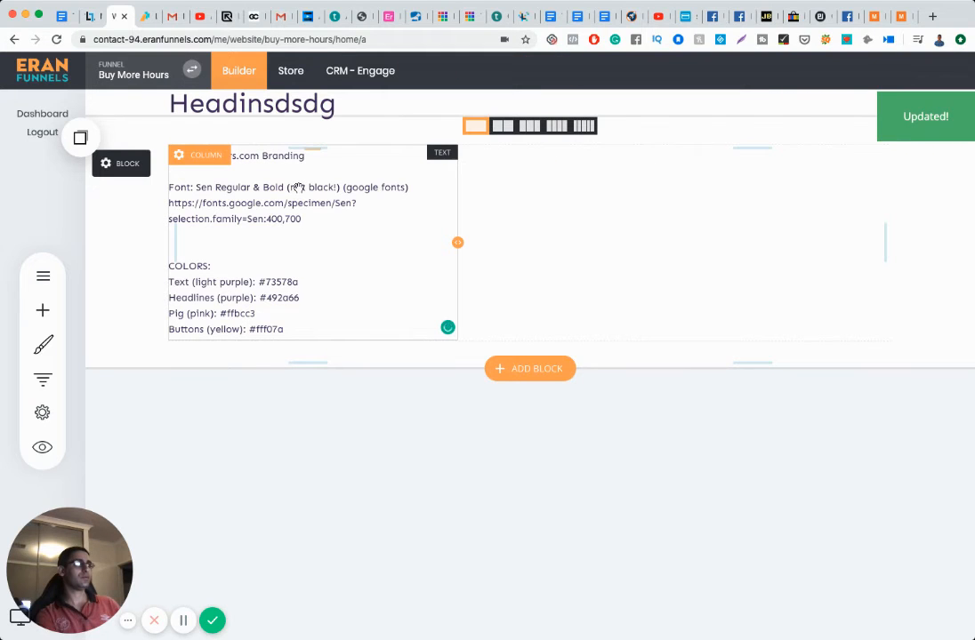
Step: Set the mobile Paragraph style to the Sen font in dark purple #492A66
{"action": "left_click", "coordinate": [43, 344]}
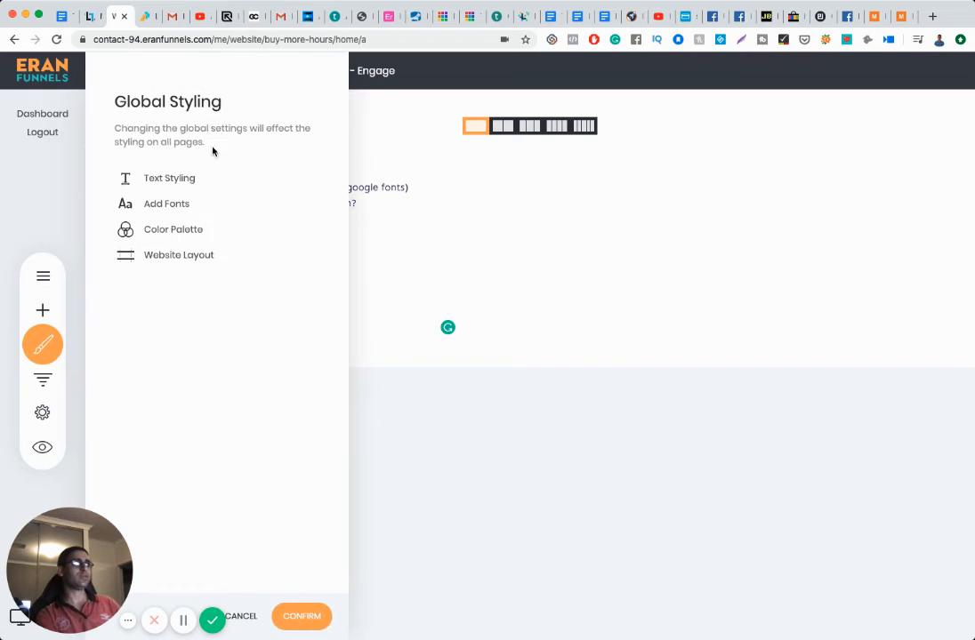
{"action": "left_click", "coordinate": [169, 202]}
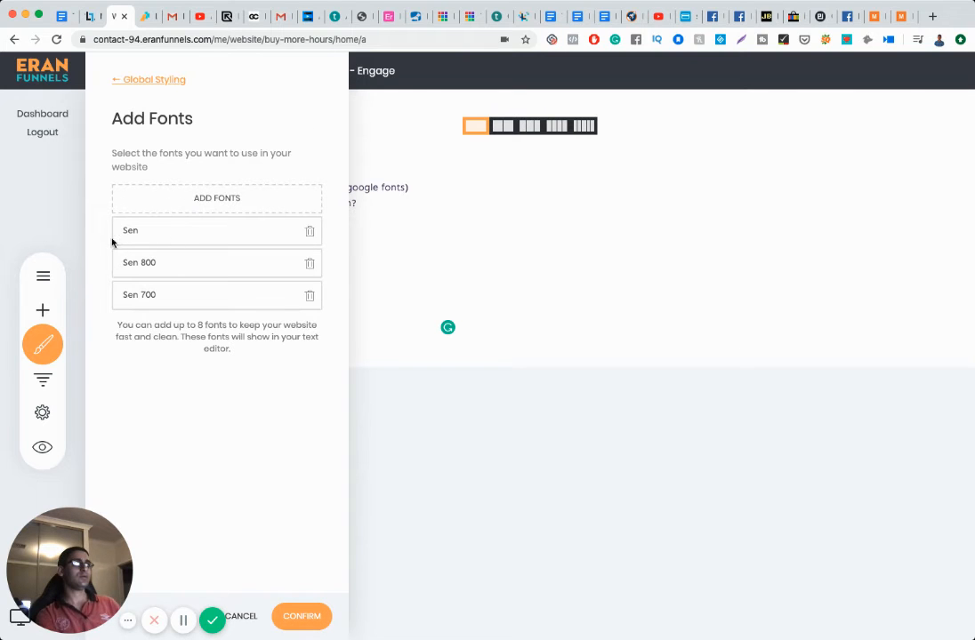
{"action": "left_click", "coordinate": [133, 78]}
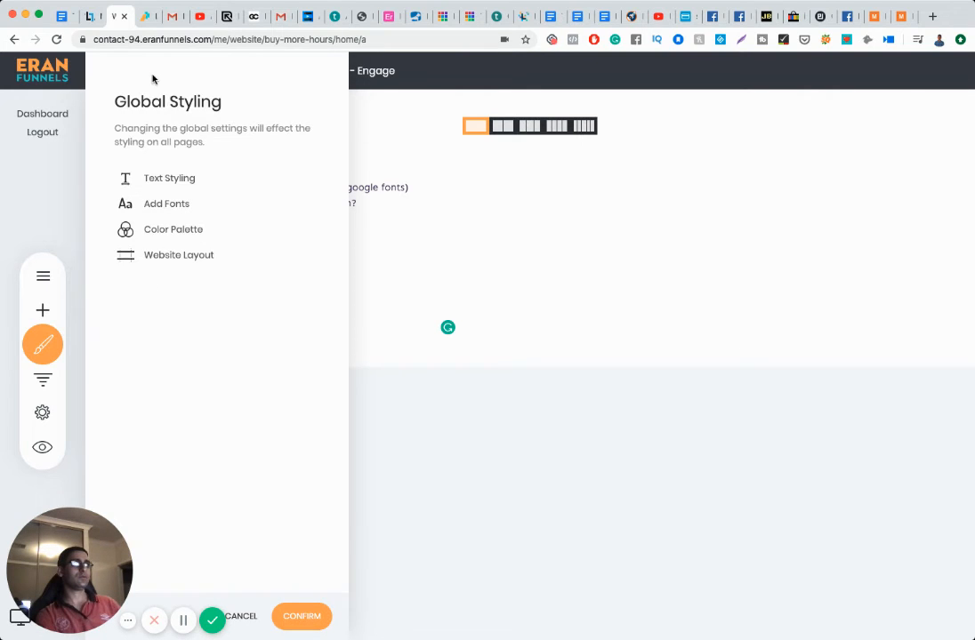
{"action": "left_click", "coordinate": [142, 177]}
{"action": "left_click", "coordinate": [309, 118]}
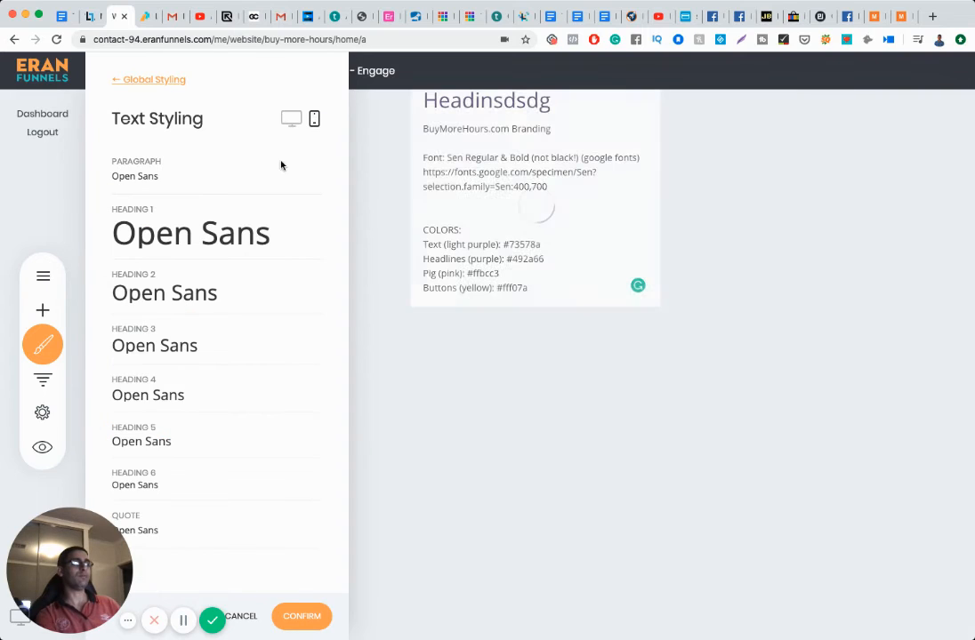
{"action": "left_click", "coordinate": [283, 181]}
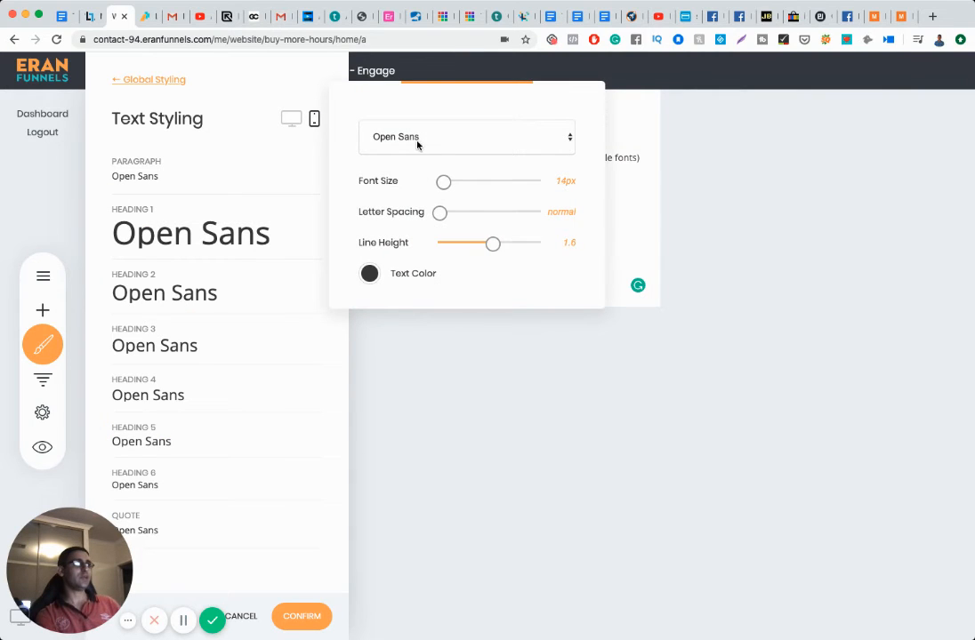
{"action": "left_click", "coordinate": [381, 247]}
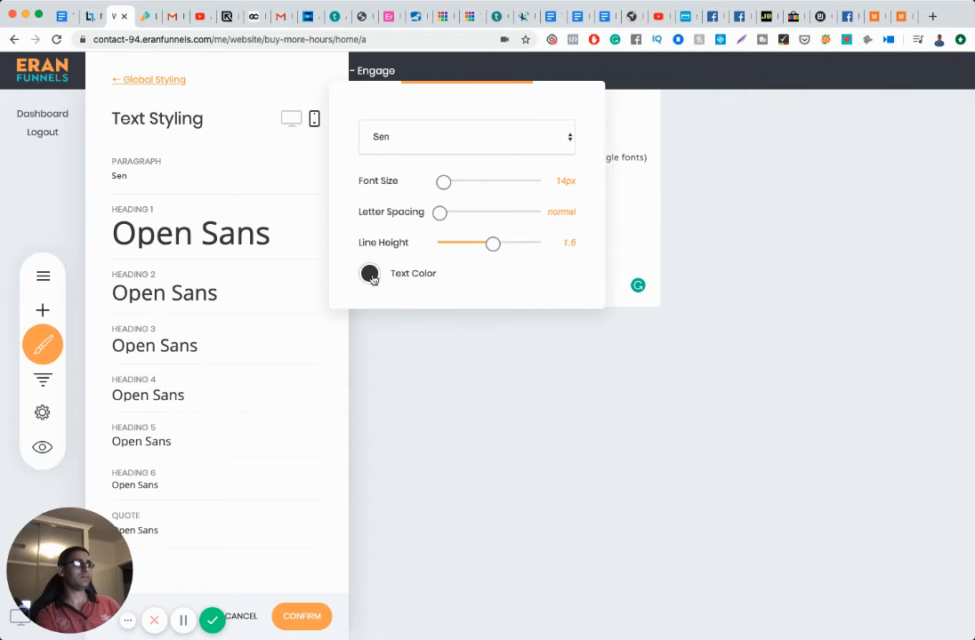
{"action": "left_click", "coordinate": [370, 275]}
{"action": "left_click", "coordinate": [408, 482]}
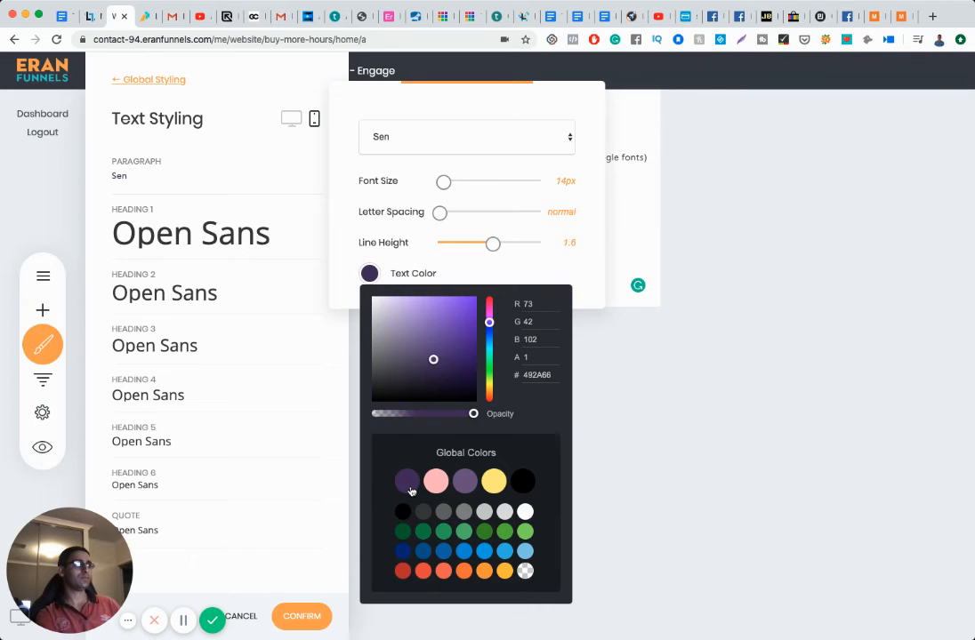
{"action": "left_click", "coordinate": [274, 294]}
Step: Give Heading 1 and Heading 2 the Sen font in dark purple #492A66
{"action": "left_click", "coordinate": [257, 236]}
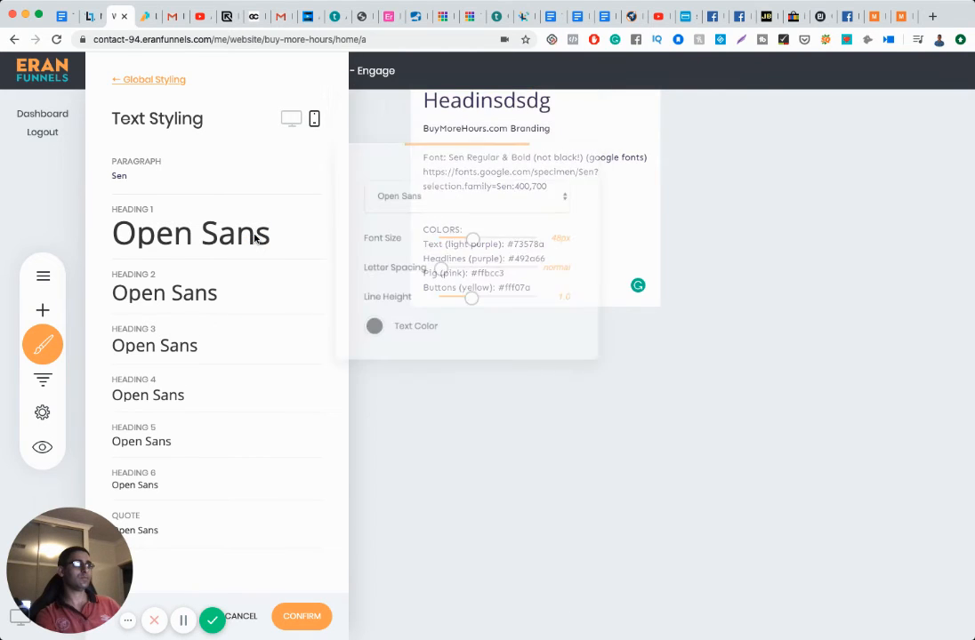
{"action": "left_click", "coordinate": [370, 329]}
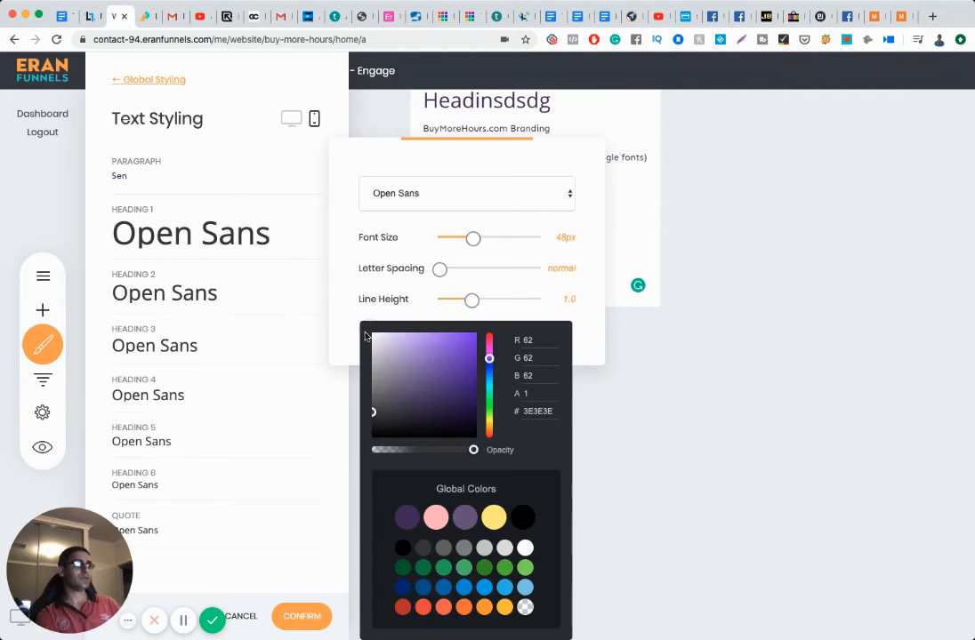
{"action": "left_click", "coordinate": [408, 522]}
{"action": "left_click", "coordinate": [416, 188]}
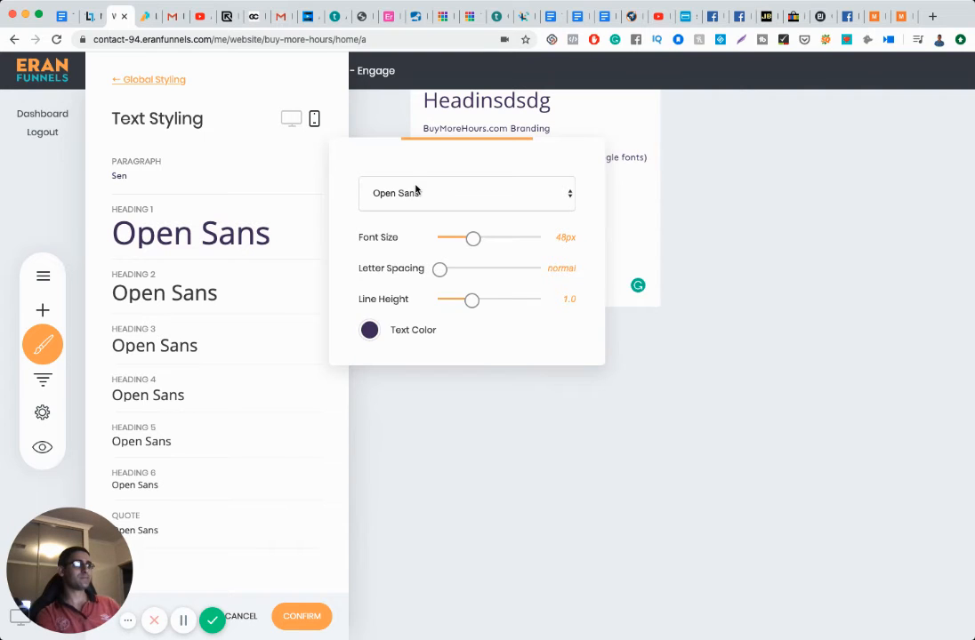
{"action": "key", "text": "Return"}
{"action": "left_click", "coordinate": [211, 296]}
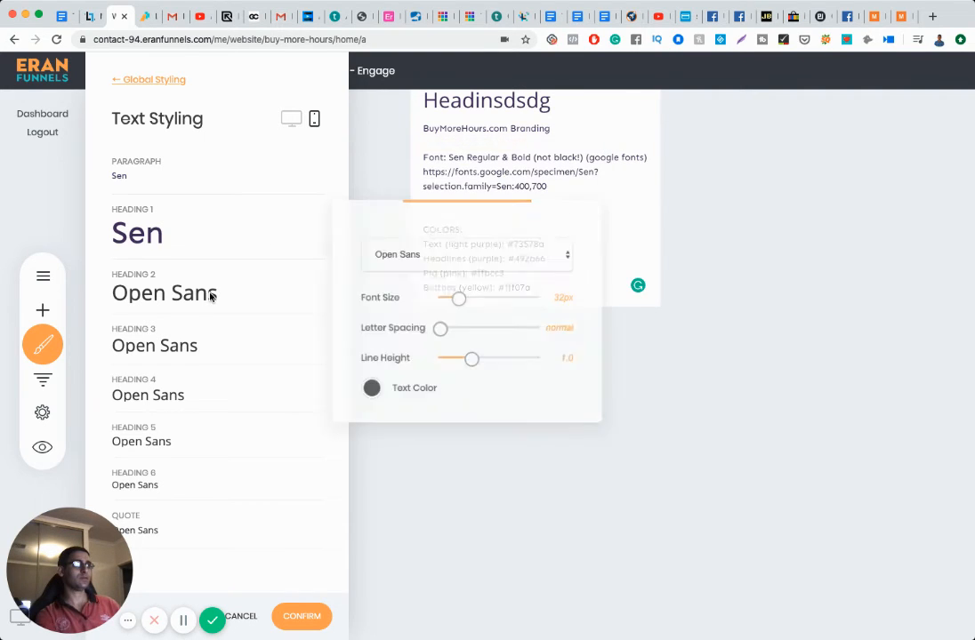
{"action": "key", "text": "Return"}
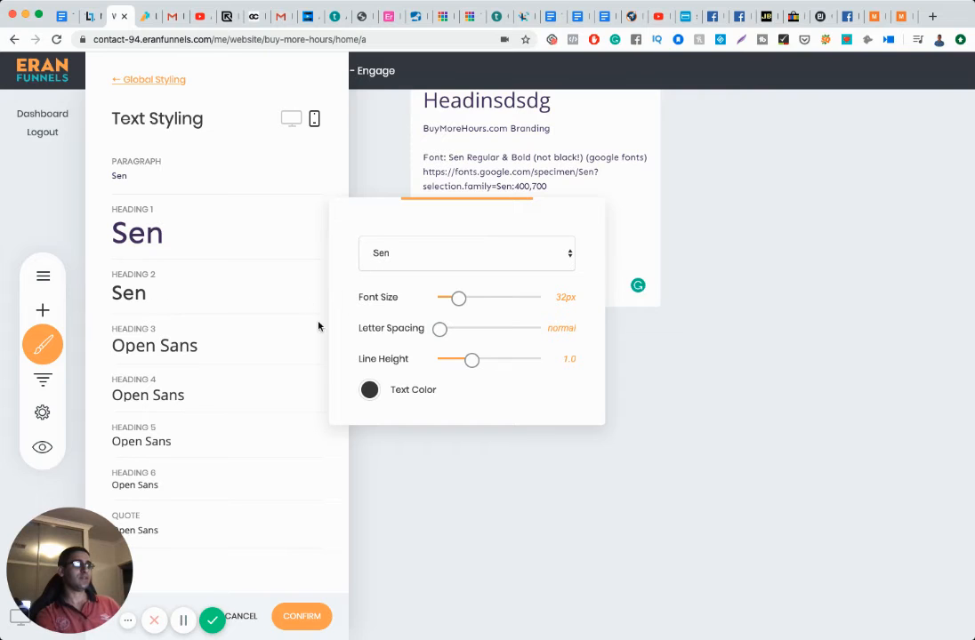
{"action": "left_click", "coordinate": [370, 390]}
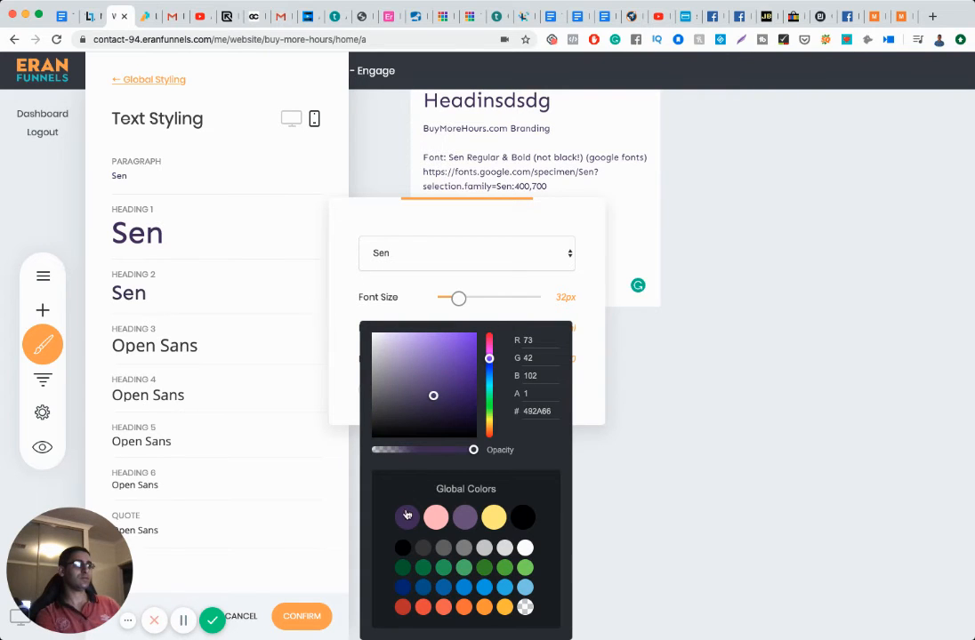
{"action": "left_click", "coordinate": [219, 347]}
Step: Give Heading 3 and Heading 4 the Sen font in dark purple #492A66
{"action": "left_click", "coordinate": [222, 347]}
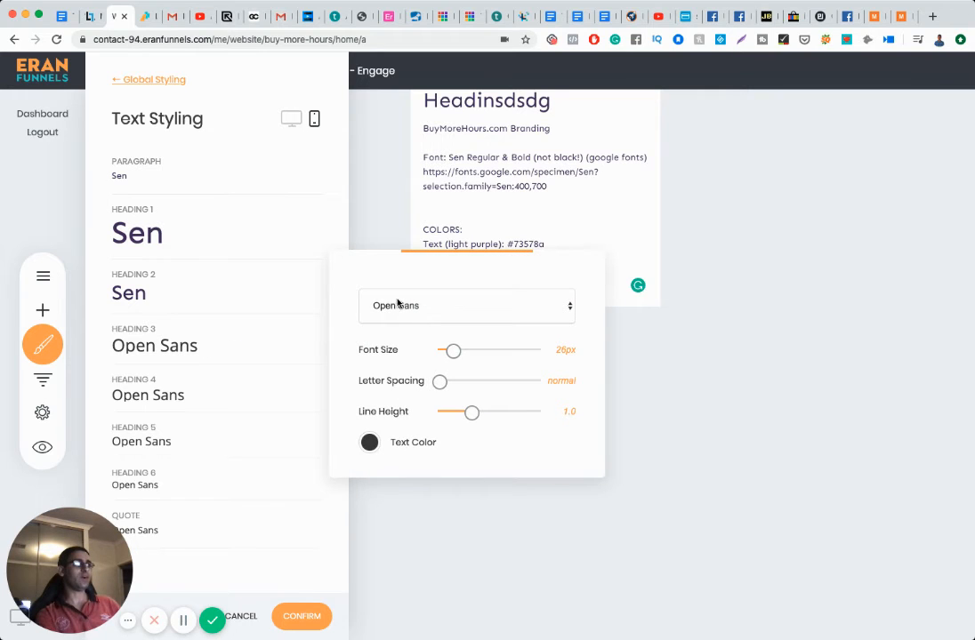
{"action": "key", "text": "Return"}
{"action": "left_click", "coordinate": [369, 442]}
{"action": "left_click", "coordinate": [405, 516]}
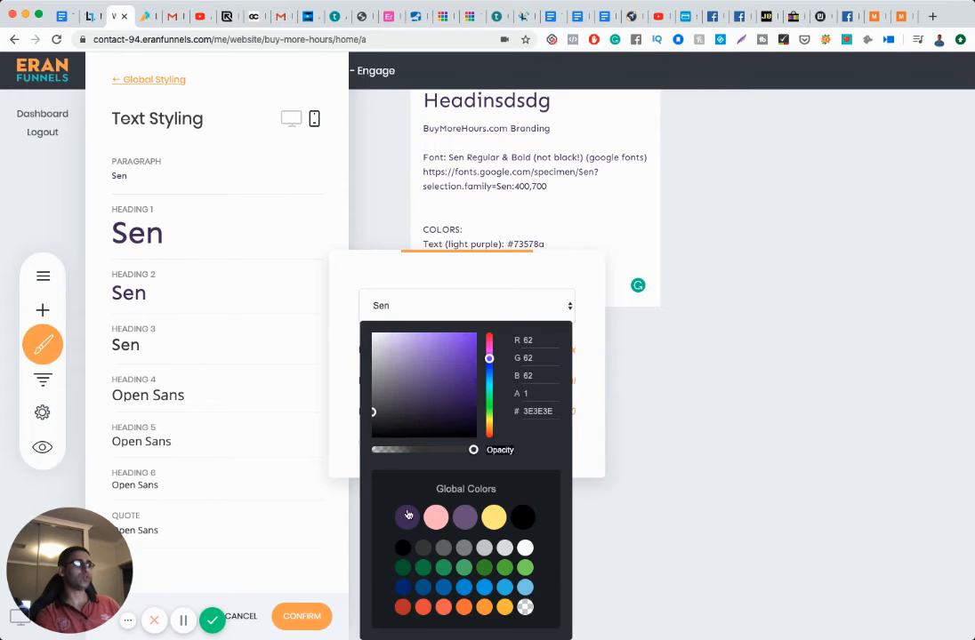
{"action": "left_click", "coordinate": [208, 387]}
{"action": "left_click", "coordinate": [209, 399]}
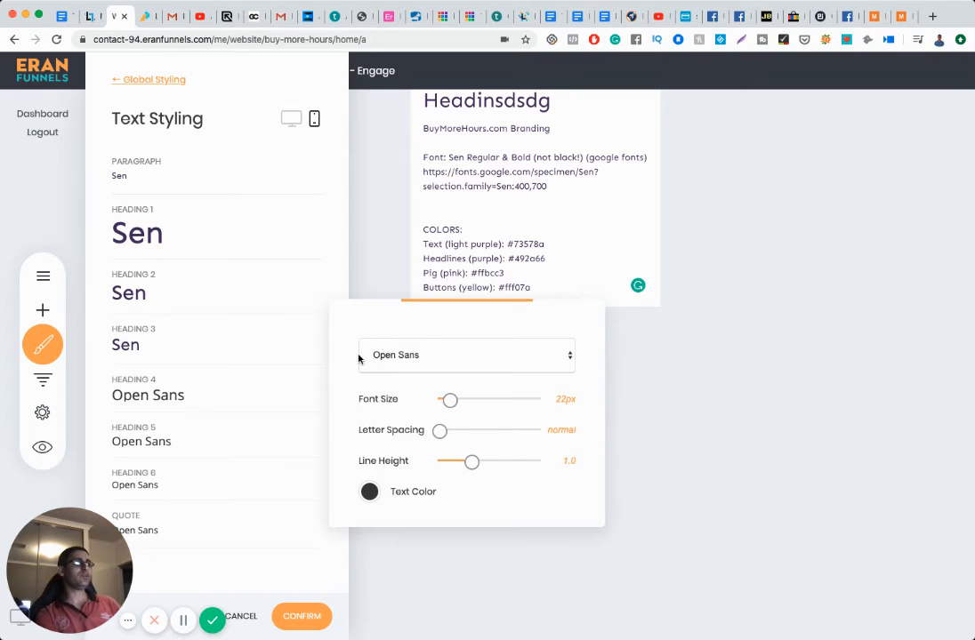
{"action": "key", "text": "Return"}
{"action": "left_click", "coordinate": [370, 491]}
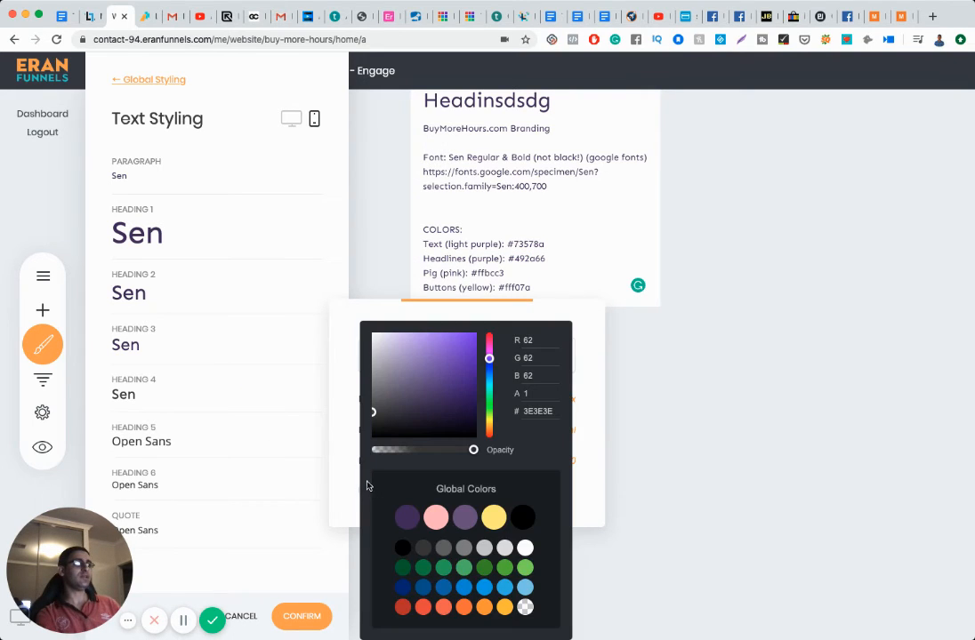
{"action": "left_click", "coordinate": [408, 519]}
{"action": "left_click", "coordinate": [244, 444]}
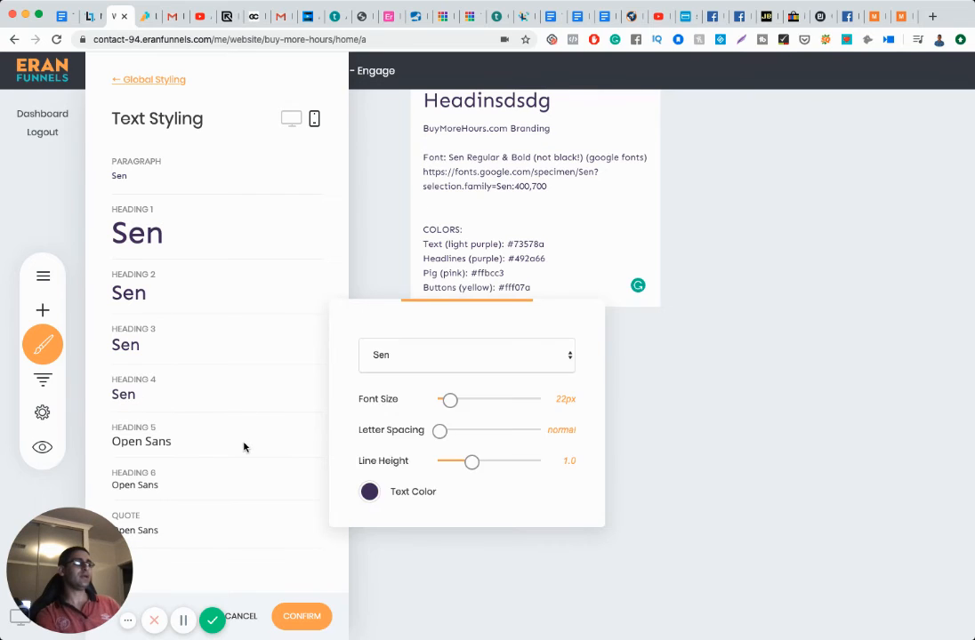
{"action": "left_click", "coordinate": [245, 444]}
Step: Give Heading 5 and Heading 6 the Sen font in dark purple #492A66
{"action": "left_click", "coordinate": [216, 442]}
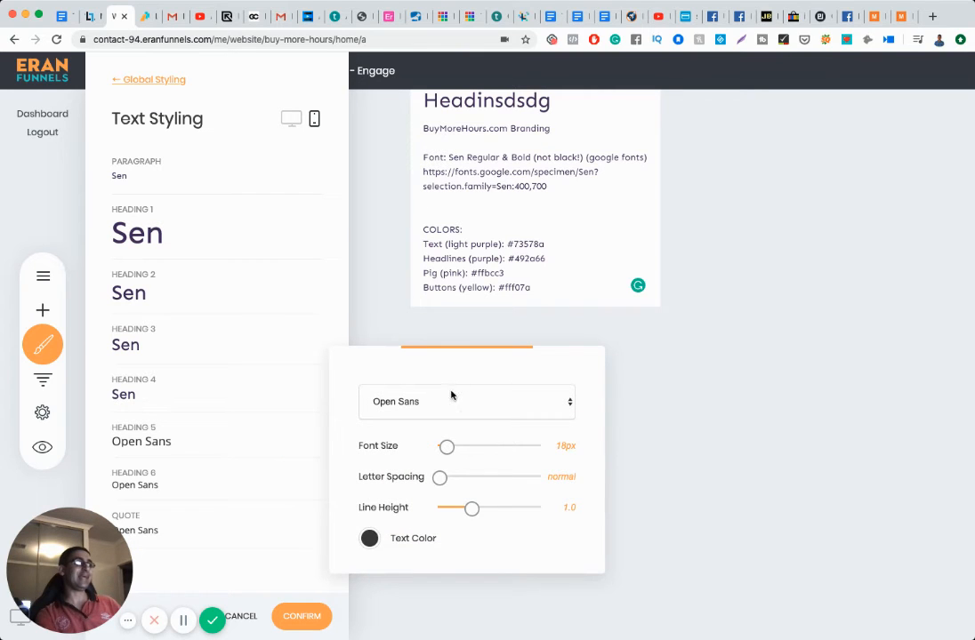
{"action": "key", "text": "Return"}
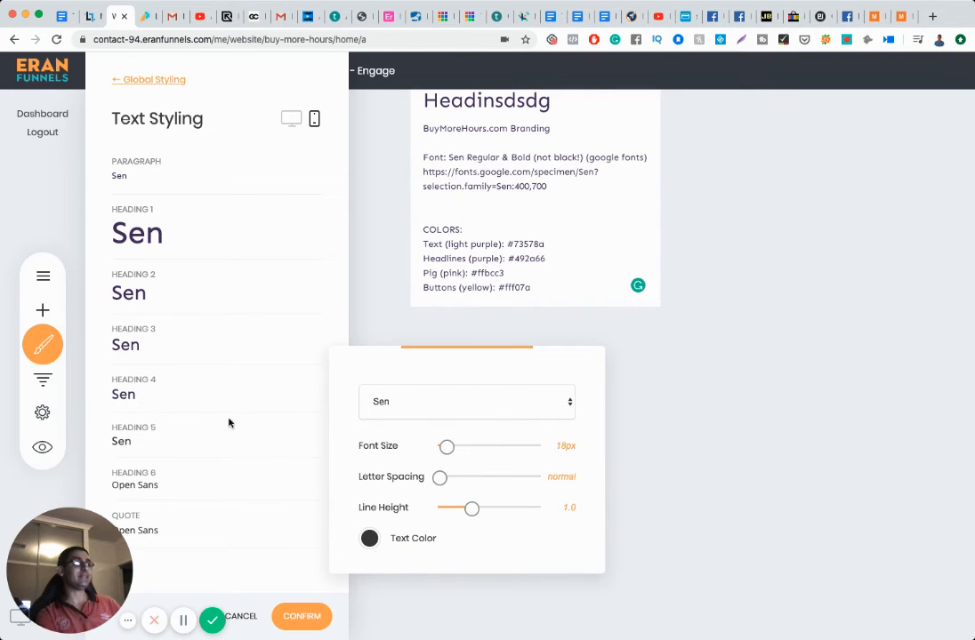
{"action": "left_click", "coordinate": [369, 539]}
{"action": "left_click", "coordinate": [407, 517]}
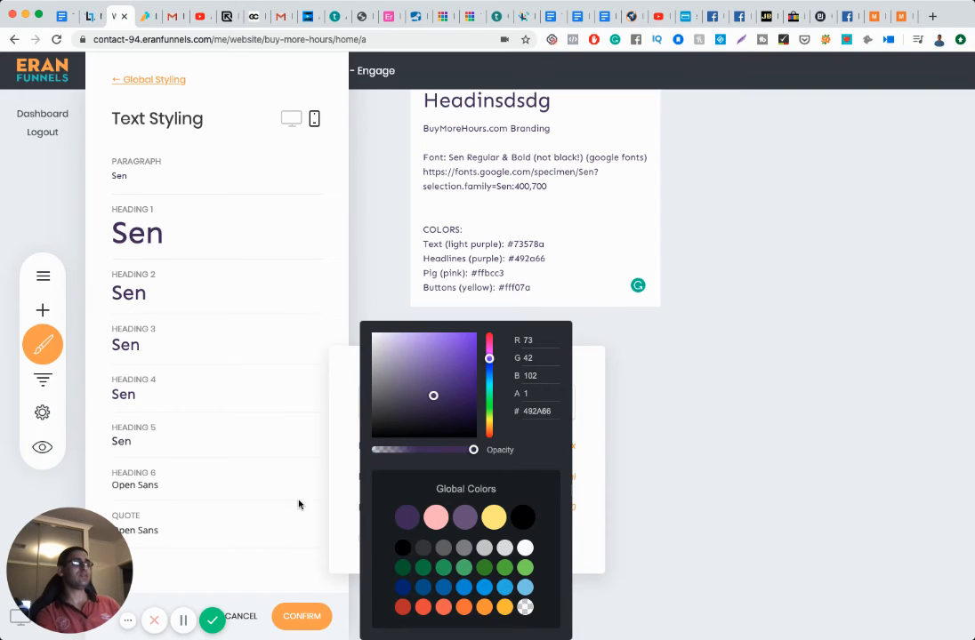
{"action": "left_click", "coordinate": [245, 480]}
{"action": "left_click", "coordinate": [244, 487]}
{"action": "left_click", "coordinate": [254, 489]}
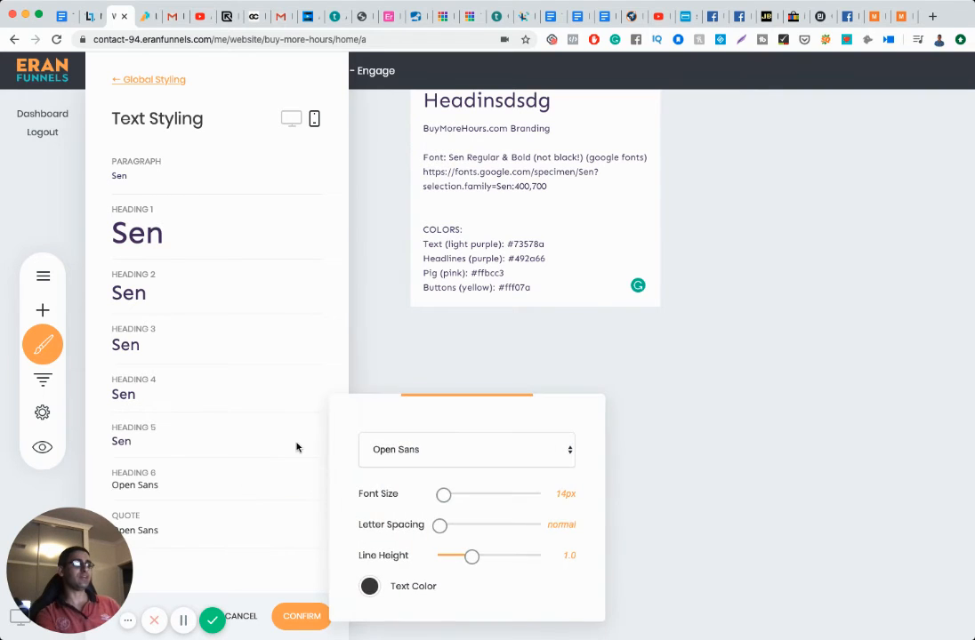
{"action": "key", "text": "Return"}
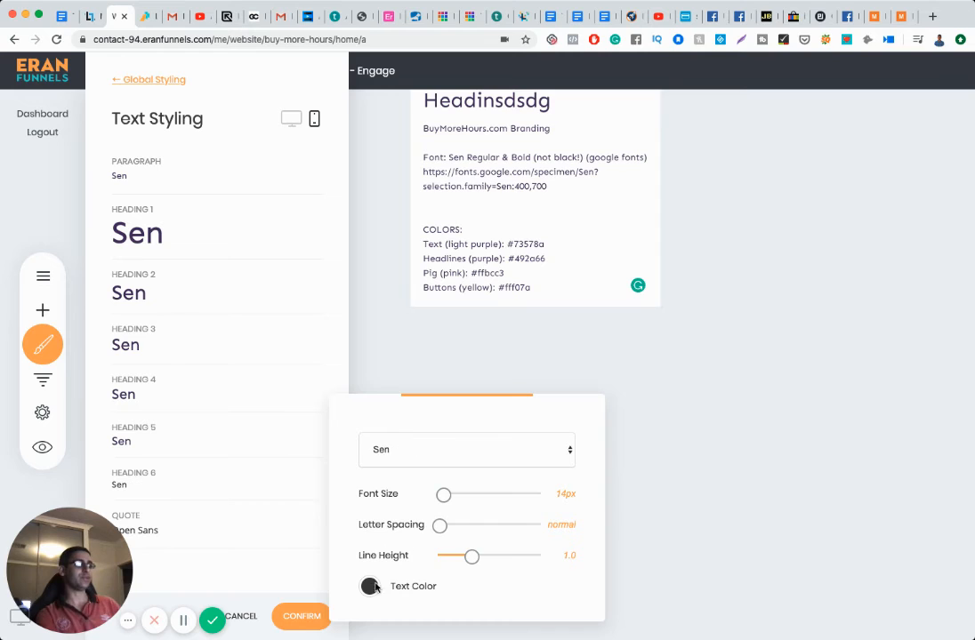
{"action": "left_click", "coordinate": [370, 588]}
{"action": "left_click", "coordinate": [406, 516]}
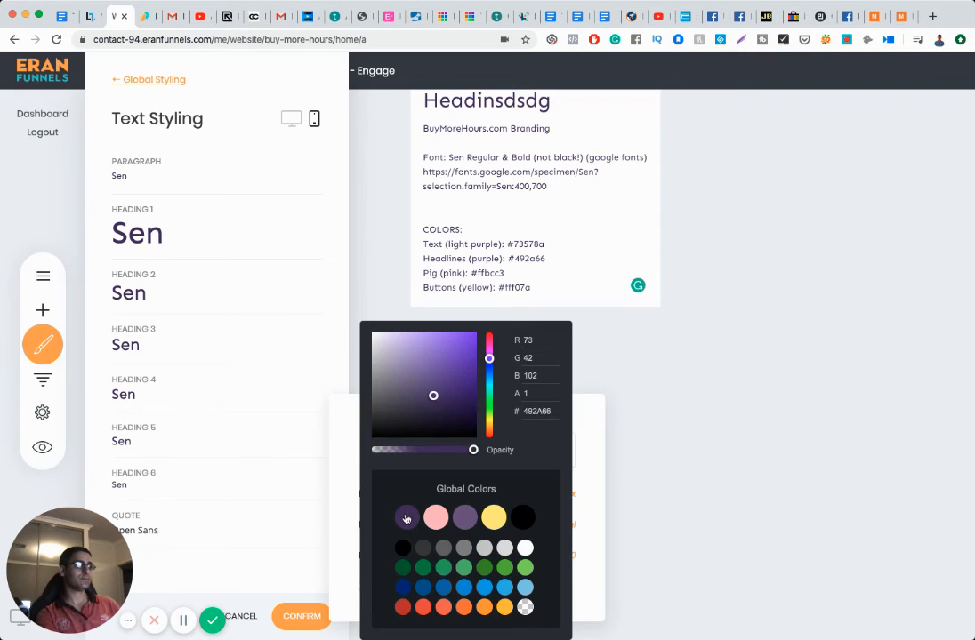
{"action": "left_click", "coordinate": [242, 485]}
{"action": "left_click", "coordinate": [243, 487]}
{"action": "left_click", "coordinate": [244, 486]}
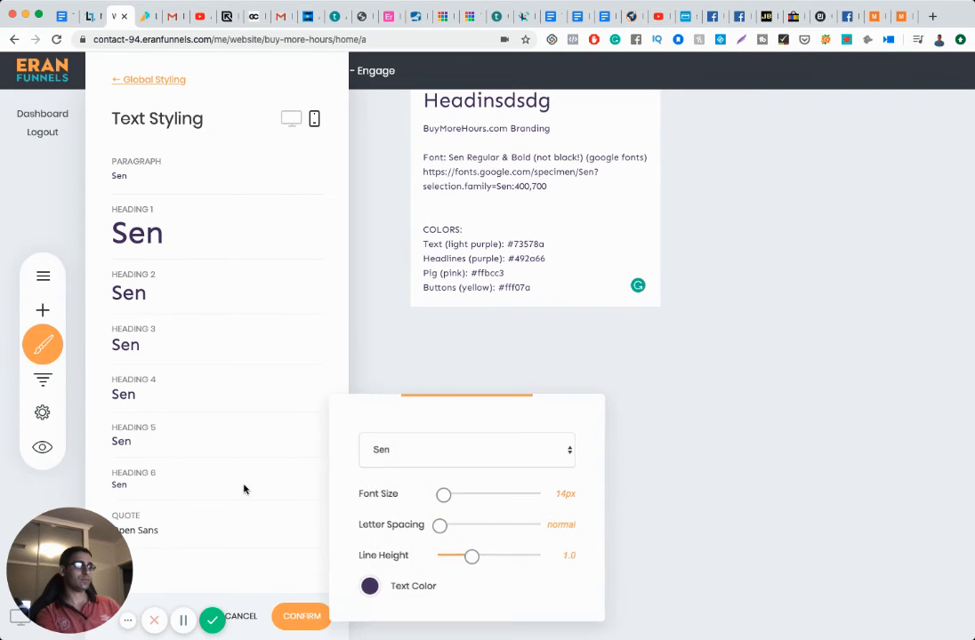
Step: Make Quote text dark purple #492A66 and confirm the global text styling
{"action": "left_click", "coordinate": [233, 530]}
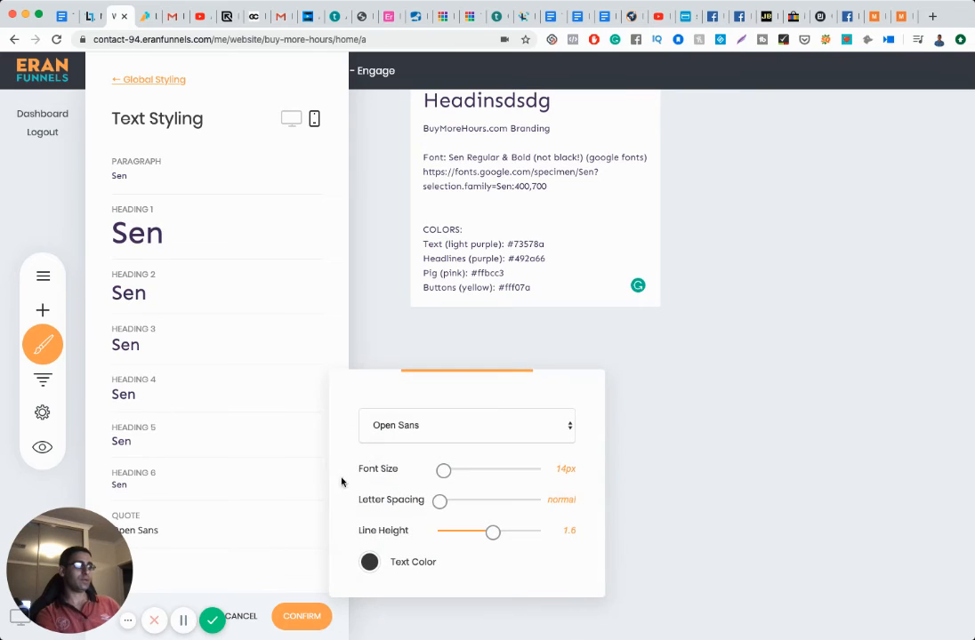
{"action": "left_click", "coordinate": [369, 567]}
{"action": "left_click", "coordinate": [394, 518]}
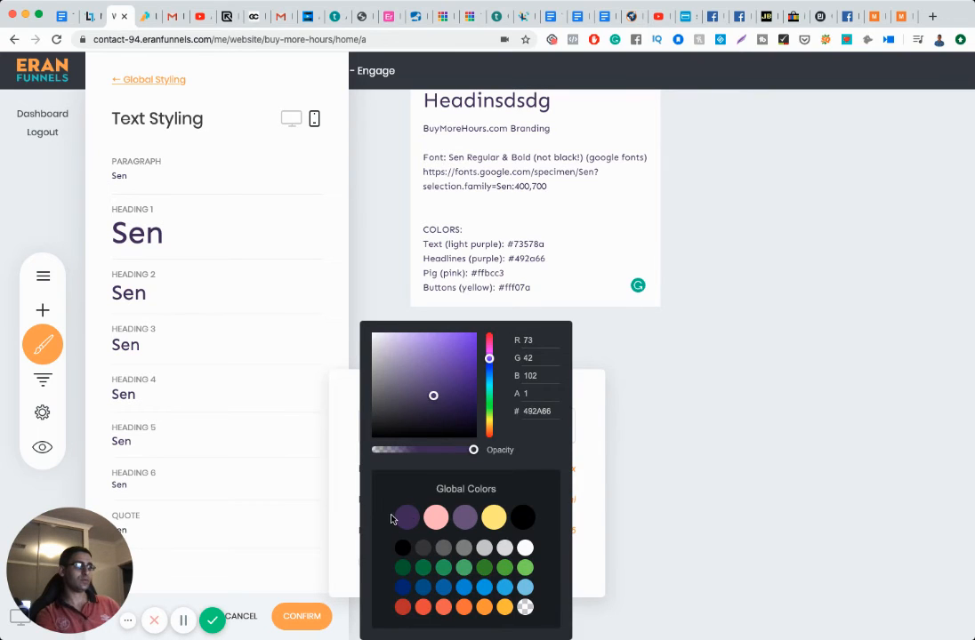
{"action": "double_click", "coordinate": [293, 517]}
{"action": "left_click", "coordinate": [293, 518]}
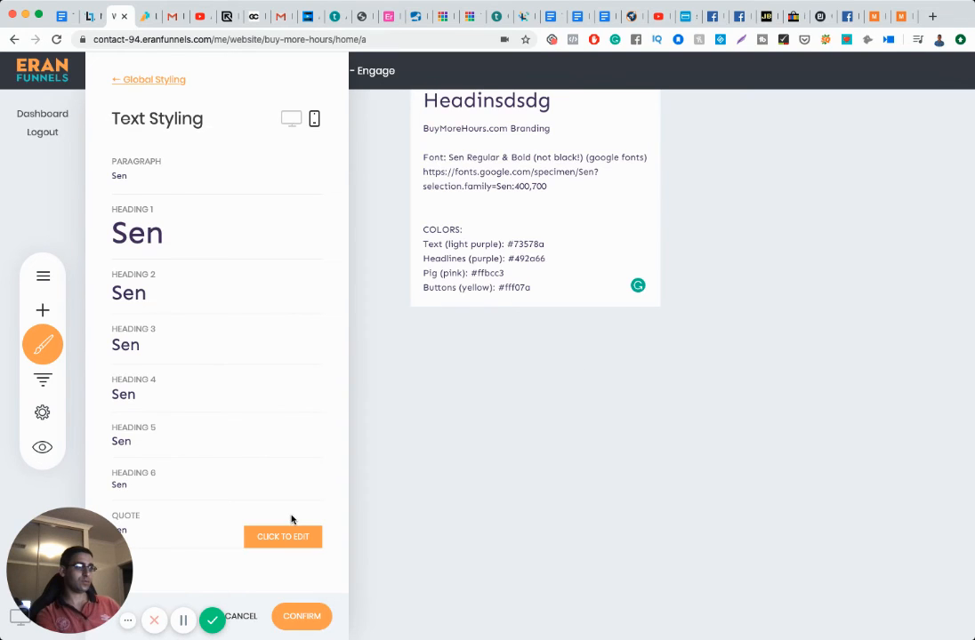
{"action": "left_click", "coordinate": [302, 616]}
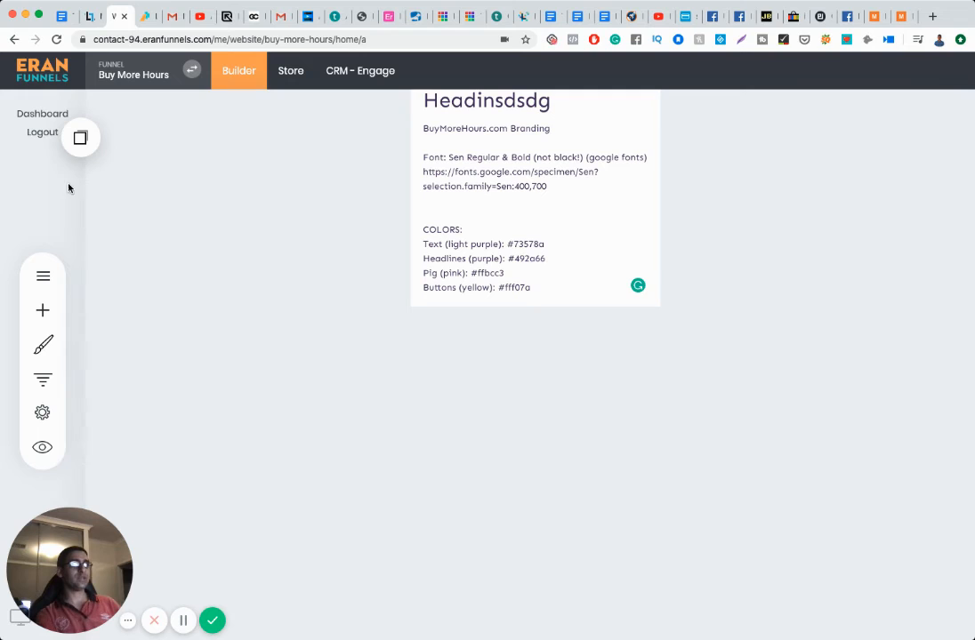
Step: Switch the preview to desktop width, then open and close the block gallery without adding anything
{"action": "left_click_drag", "start_coordinate": [123, 531], "coordinate": [207, 496]}
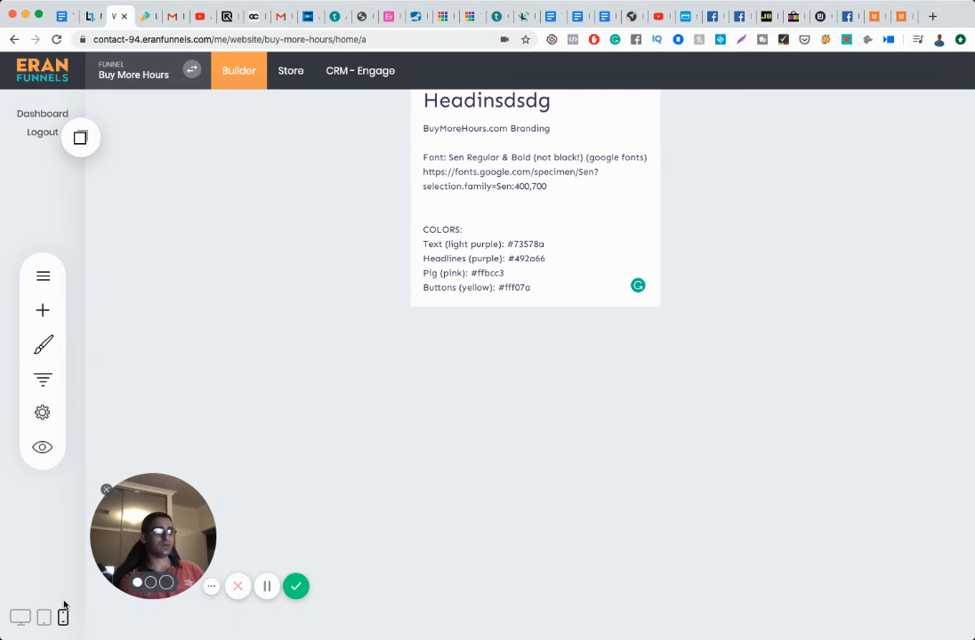
{"action": "left_click", "coordinate": [19, 616]}
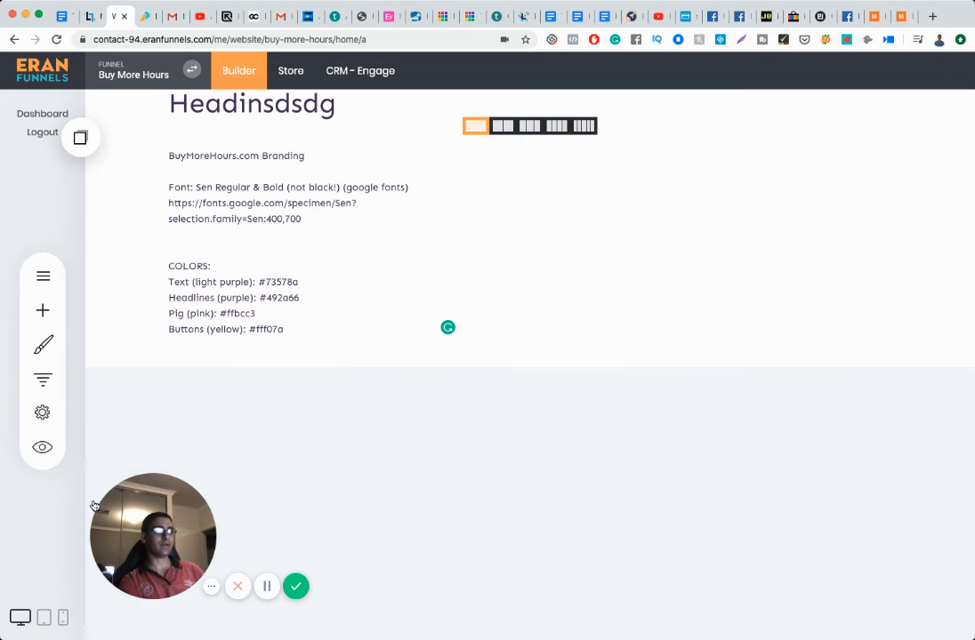
{"action": "left_click_drag", "start_coordinate": [138, 513], "coordinate": [62, 528]}
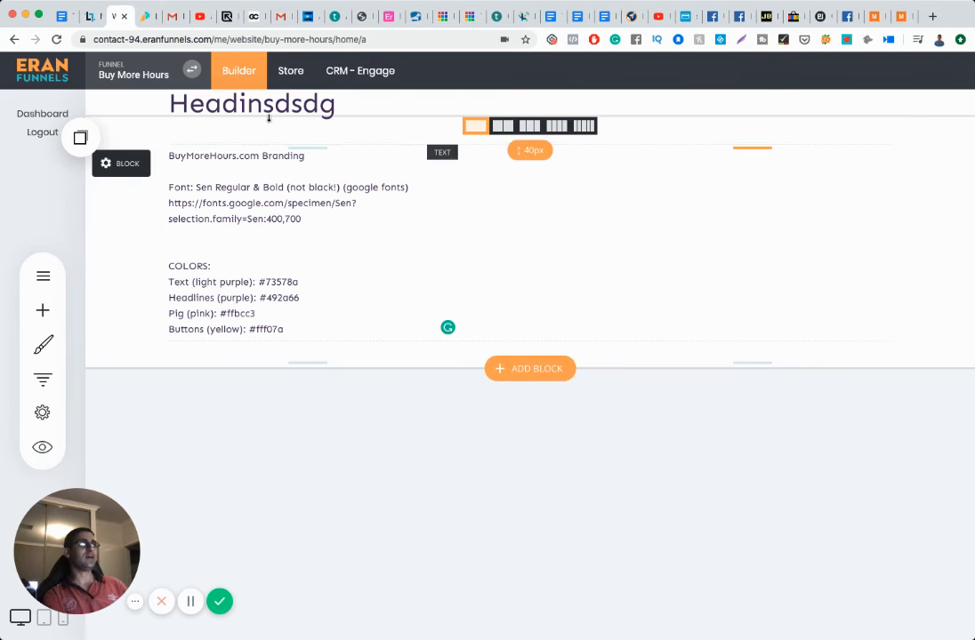
{"action": "left_click", "coordinate": [514, 370]}
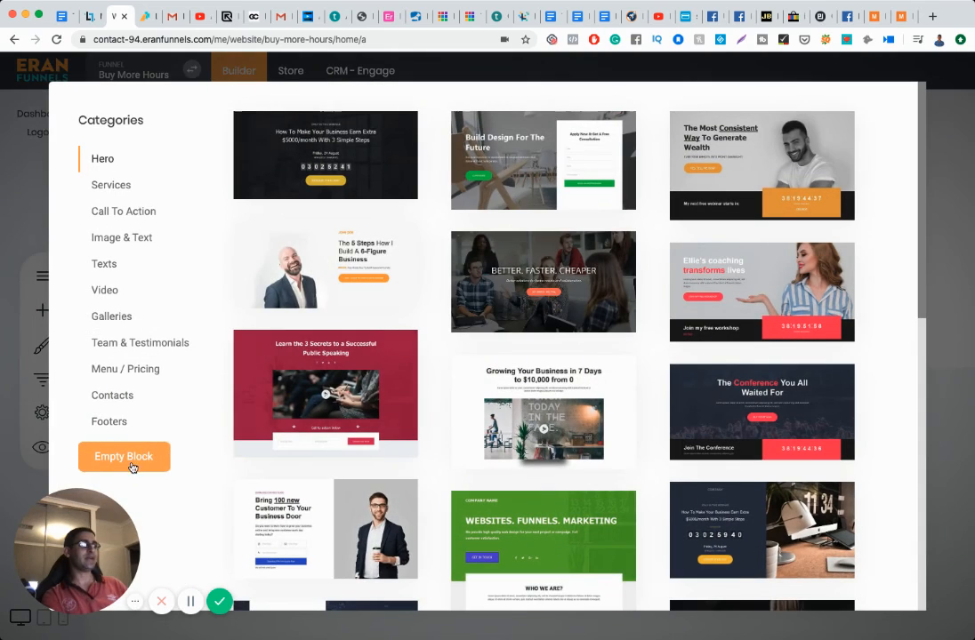
{"action": "left_click", "coordinate": [219, 71]}
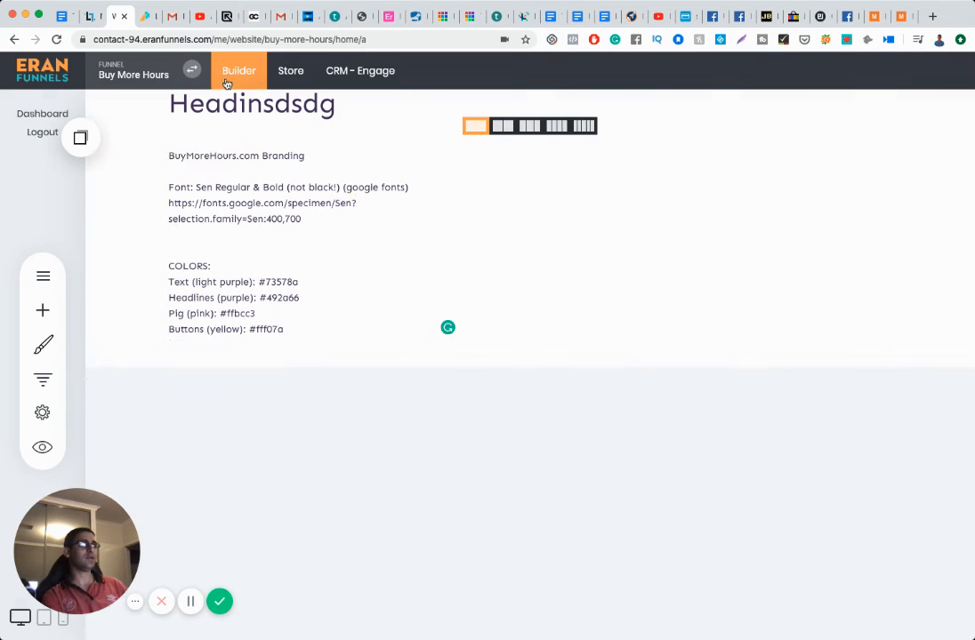
Step: Add a text widget to the page's right column and select the placeholder heading for editing
{"action": "left_click", "coordinate": [42, 311]}
{"action": "left_click_drag", "start_coordinate": [192, 165], "coordinate": [676, 223]}
{"action": "left_click", "coordinate": [545, 170]}
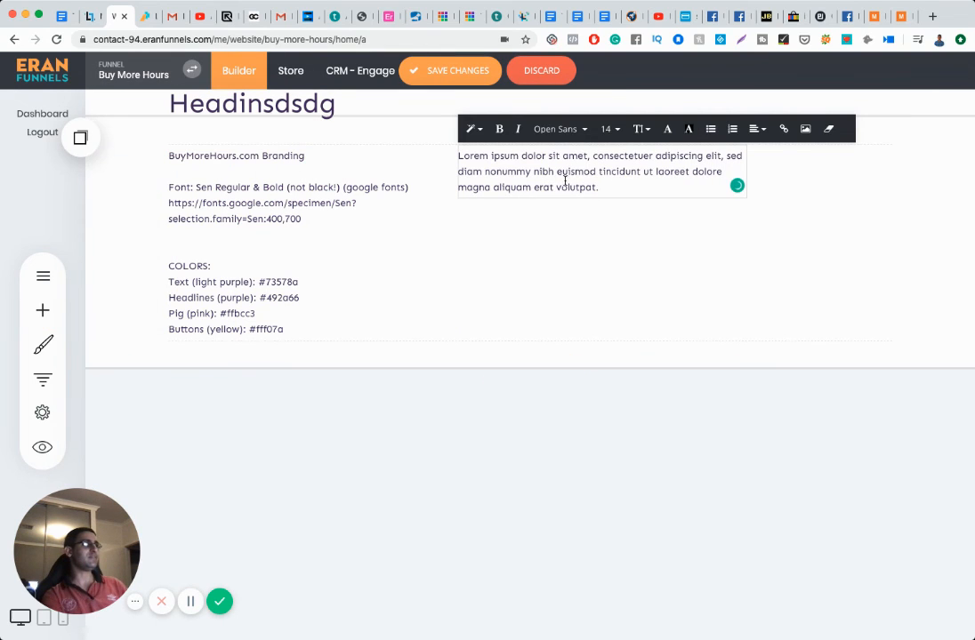
{"action": "left_click", "coordinate": [268, 104]}
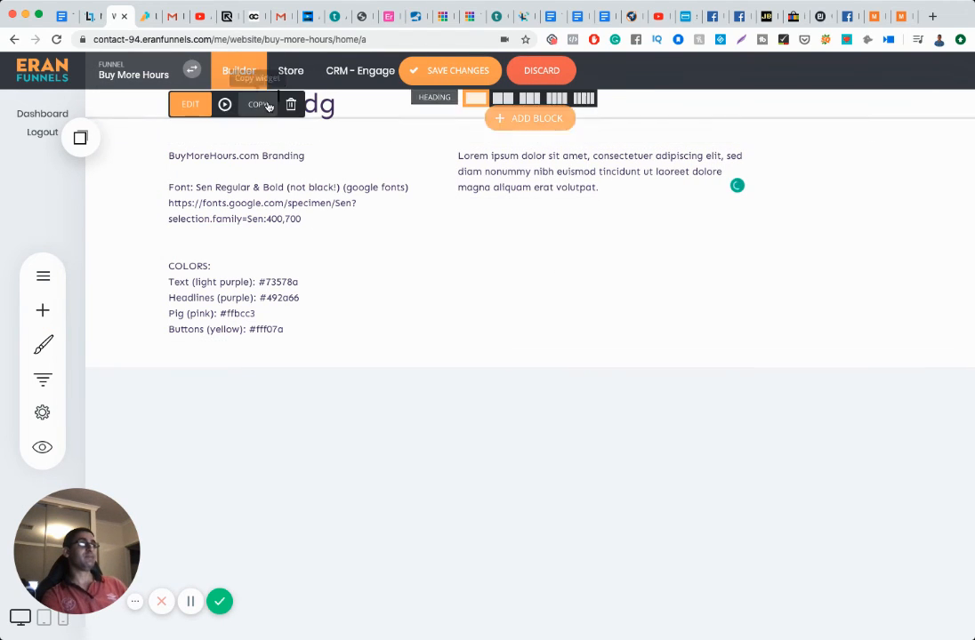
{"action": "left_click", "coordinate": [337, 104]}
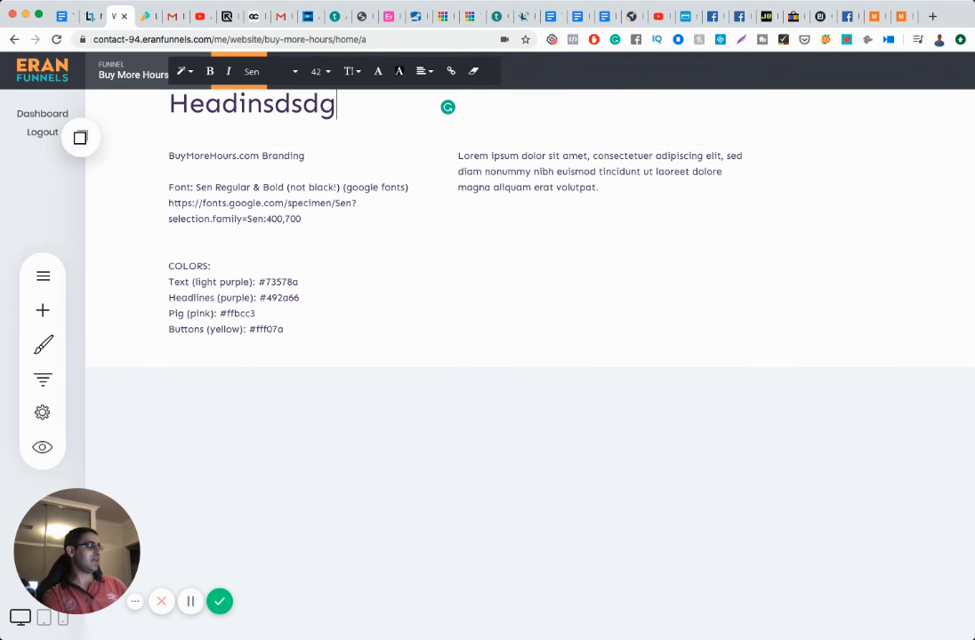
Step: Return focus to the page editor and reopen the Add Widget list
{"action": "key", "text": "super+Tab"}
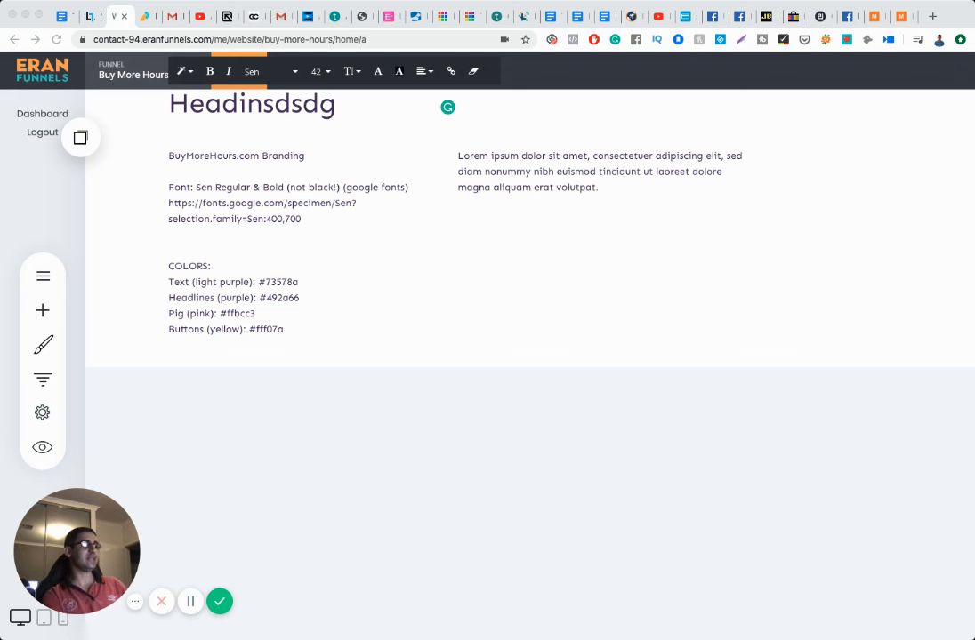
{"action": "left_click", "coordinate": [103, 398]}
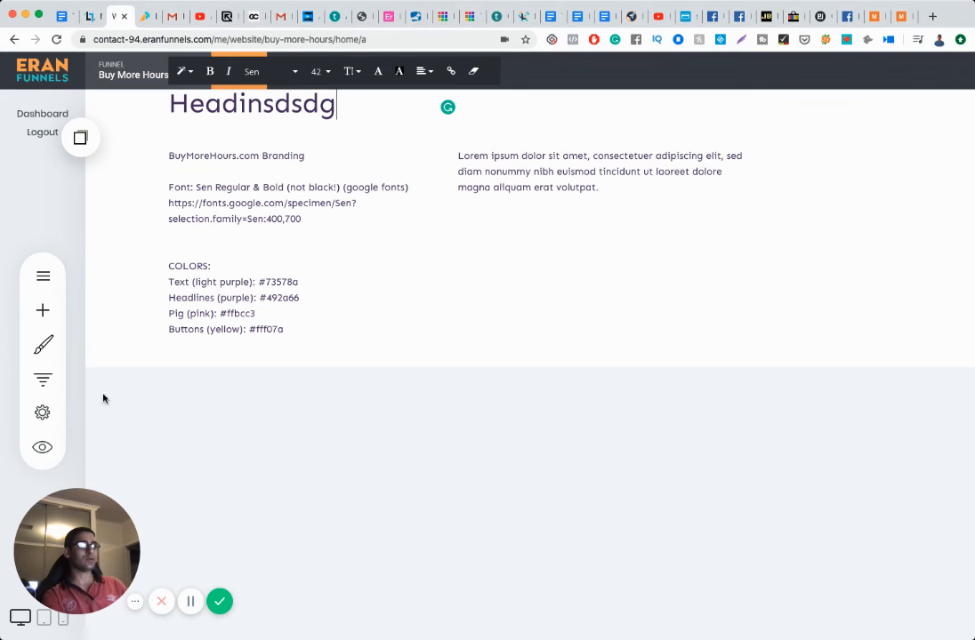
{"action": "left_click", "coordinate": [40, 311]}
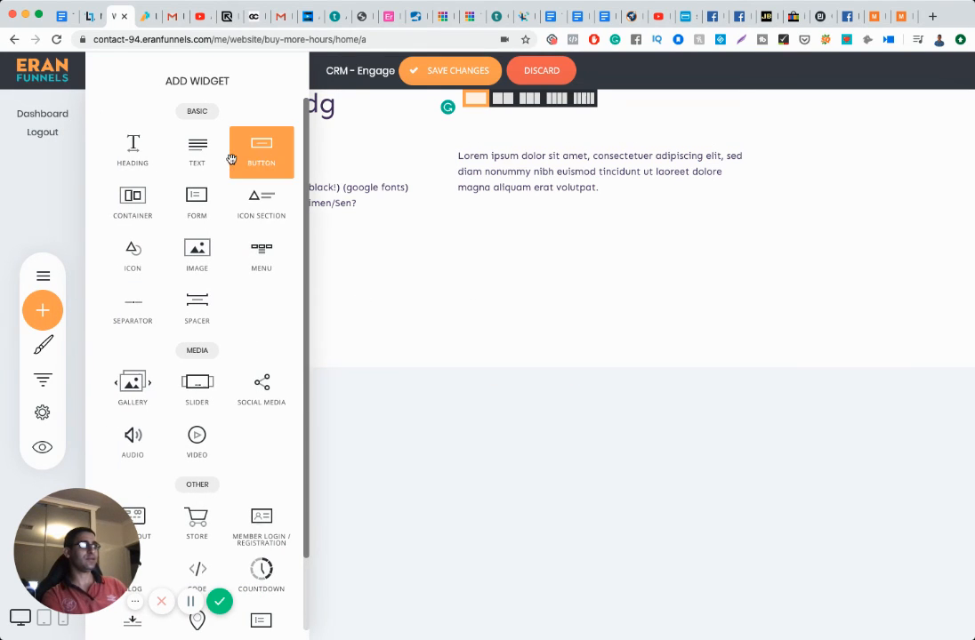
Step: Place an image widget below the branding notes and create a 'Logo' folder in the file library
{"action": "left_click_drag", "start_coordinate": [196, 254], "coordinate": [621, 296]}
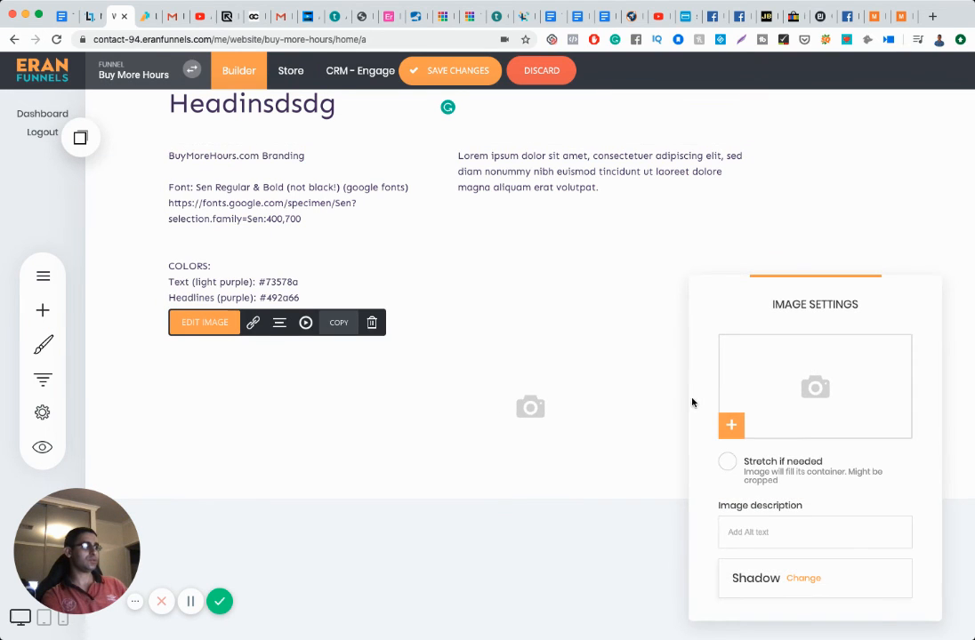
{"action": "left_click", "coordinate": [751, 399]}
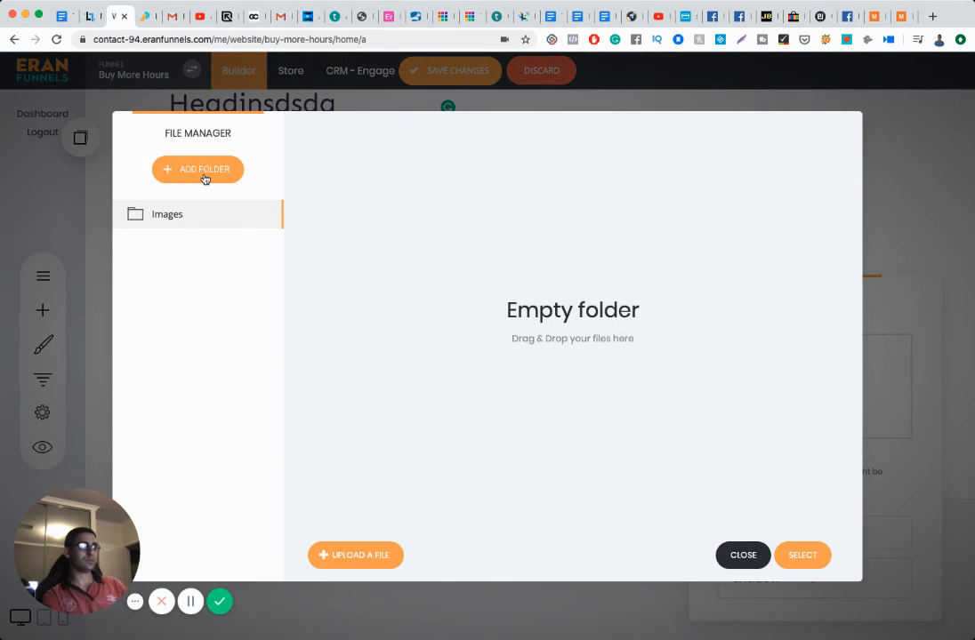
{"action": "left_click", "coordinate": [202, 172]}
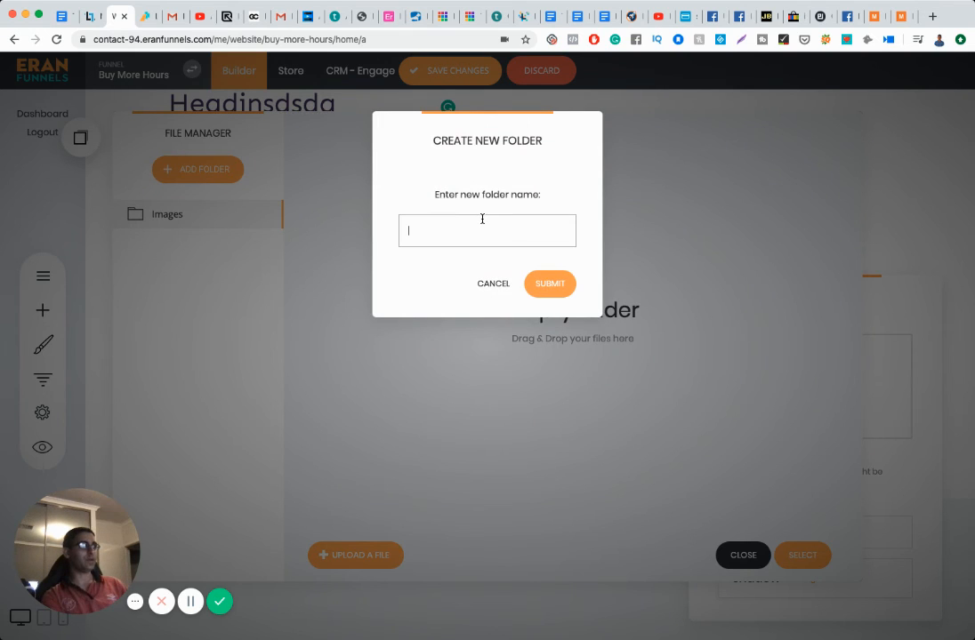
{"action": "type", "text": "Logo"}
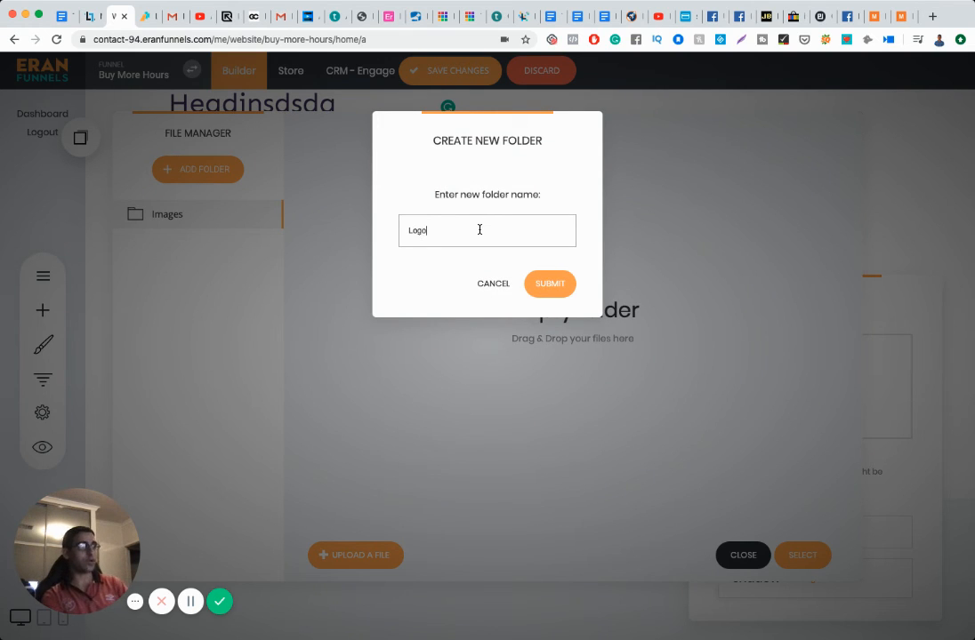
{"action": "left_click", "coordinate": [552, 284]}
{"action": "left_click", "coordinate": [173, 248]}
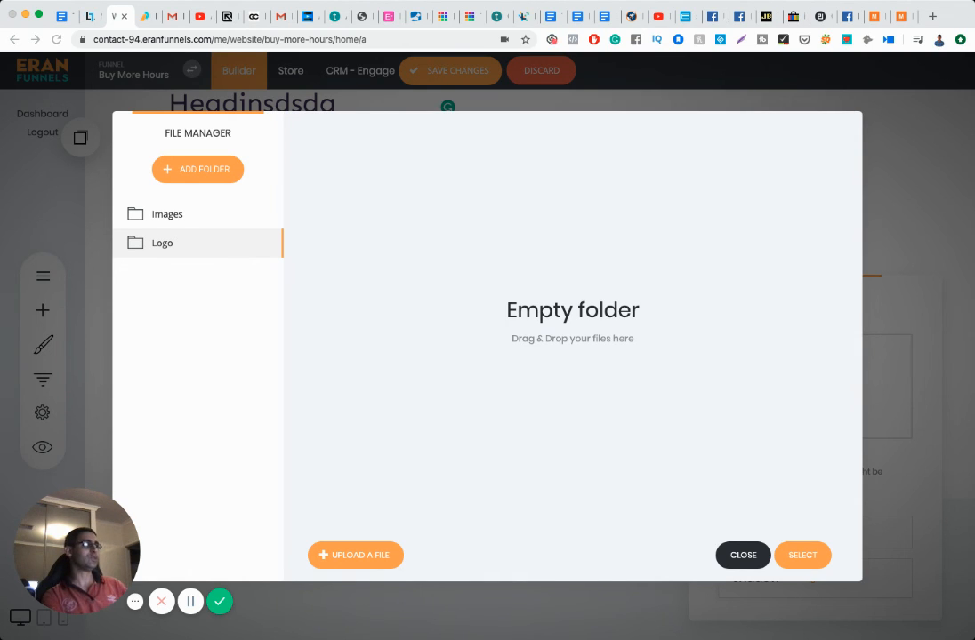
Step: Upload the brand mockup JPEG into Logo and use it as the image
{"action": "double_click", "coordinate": [481, 326]}
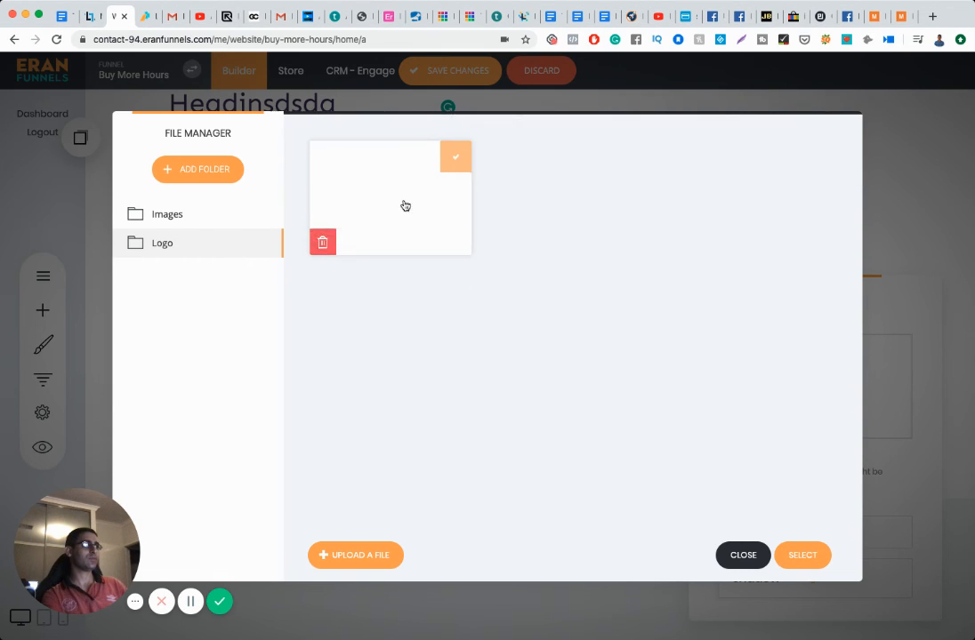
{"action": "left_click", "coordinate": [802, 555]}
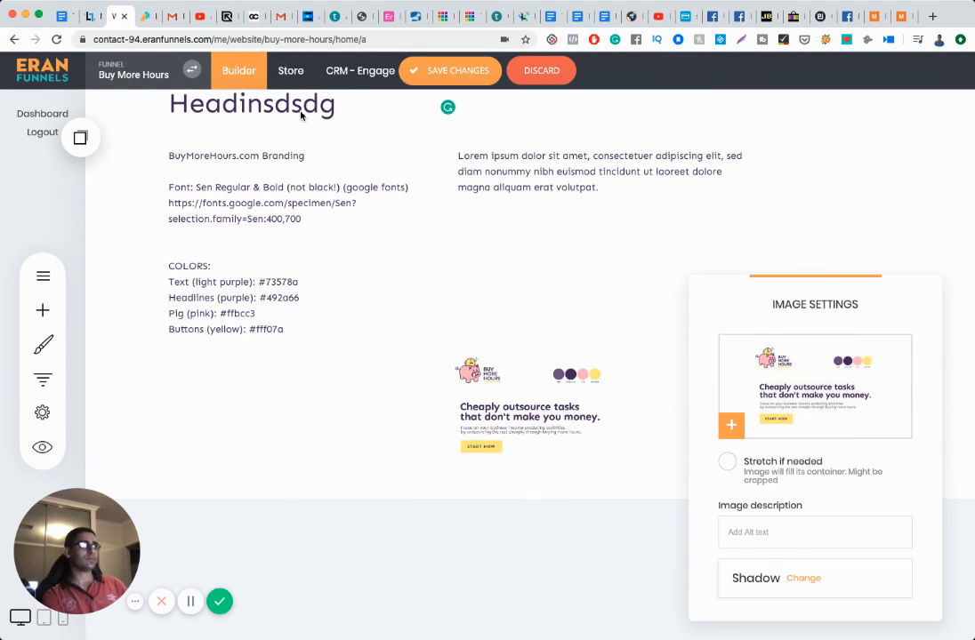
{"action": "left_click", "coordinate": [299, 109]}
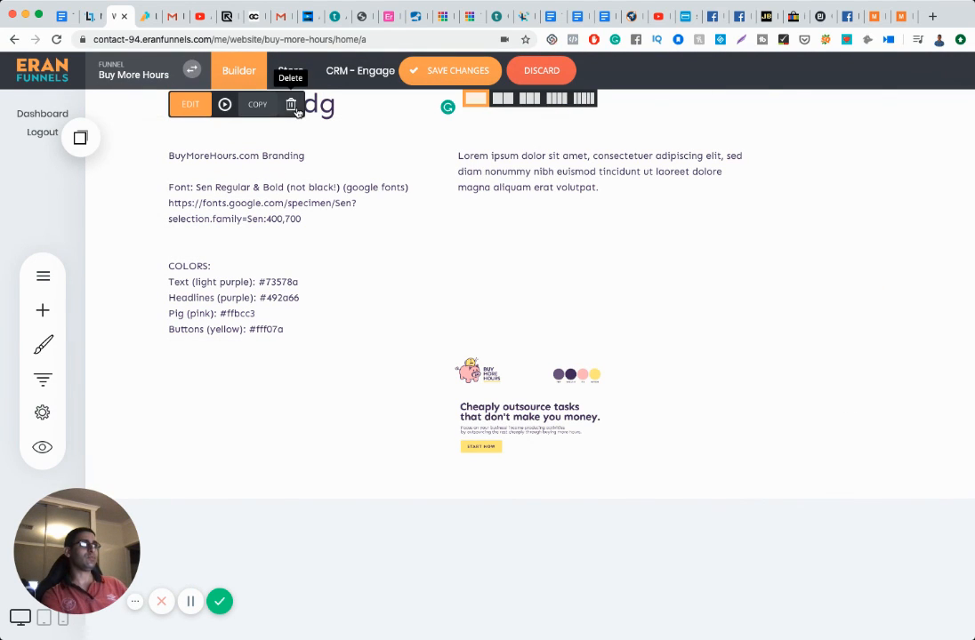
Step: Delete the placeholder heading, move the mockup image into the top block, and enlarge it to 1100 × 650 px
{"action": "left_click", "coordinate": [292, 107]}
{"action": "left_click", "coordinate": [524, 332]}
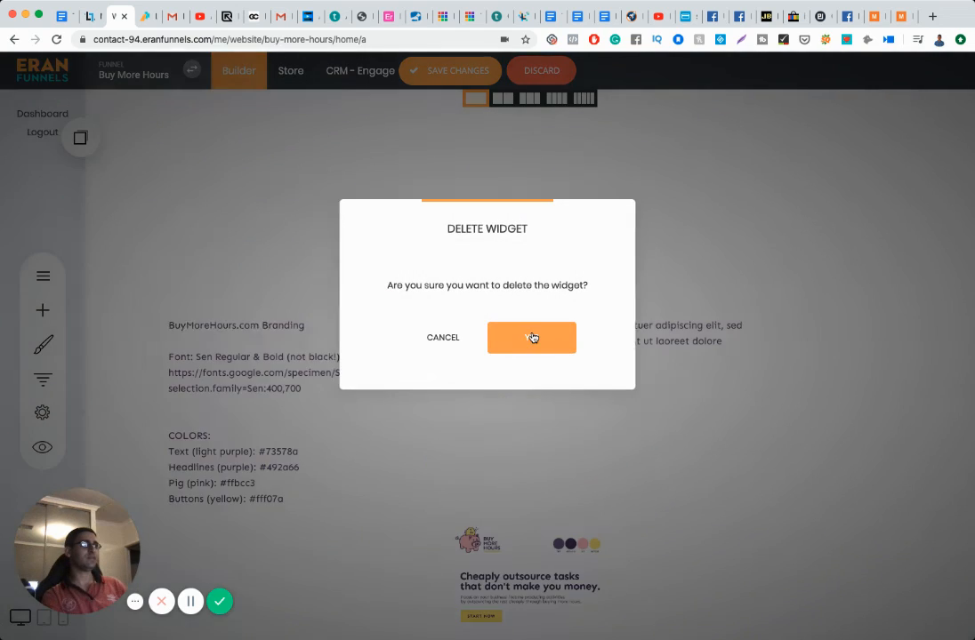
{"action": "left_click_drag", "start_coordinate": [492, 545], "coordinate": [409, 182]}
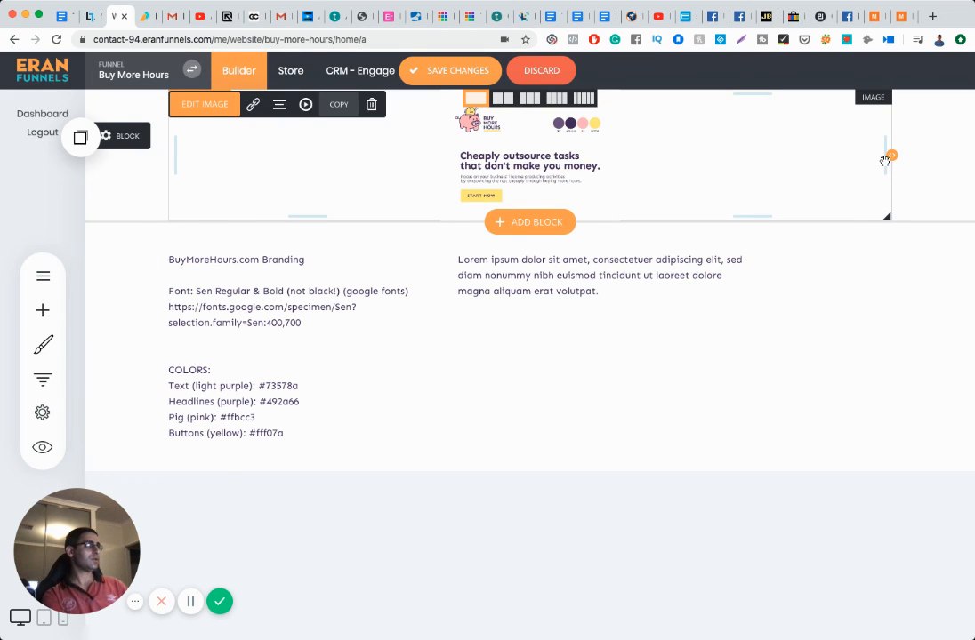
{"action": "left_click_drag", "start_coordinate": [892, 155], "coordinate": [787, 157]}
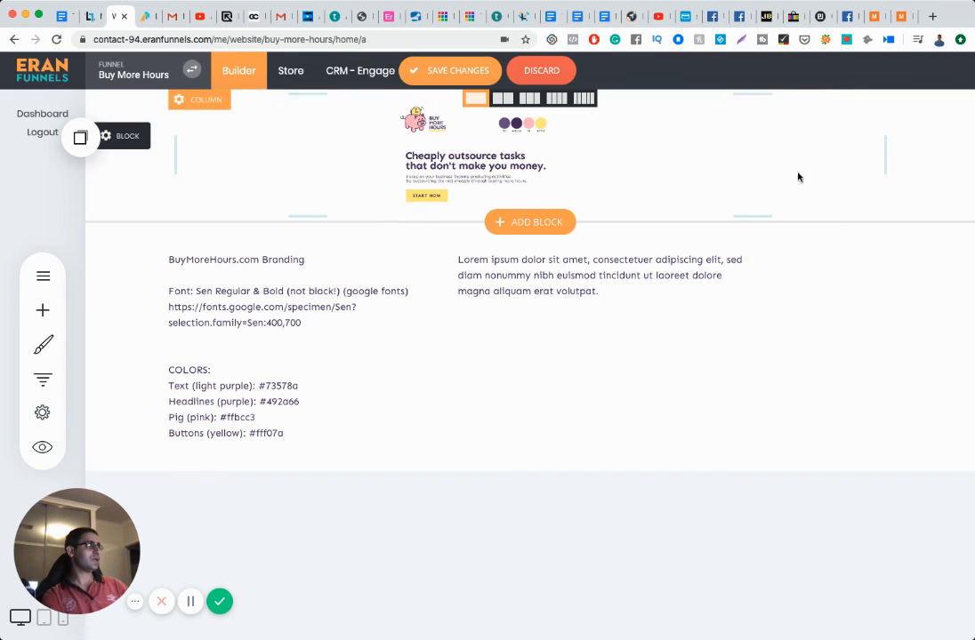
{"action": "left_click_drag", "start_coordinate": [777, 217], "coordinate": [881, 514]}
{"action": "left_click", "coordinate": [359, 290]}
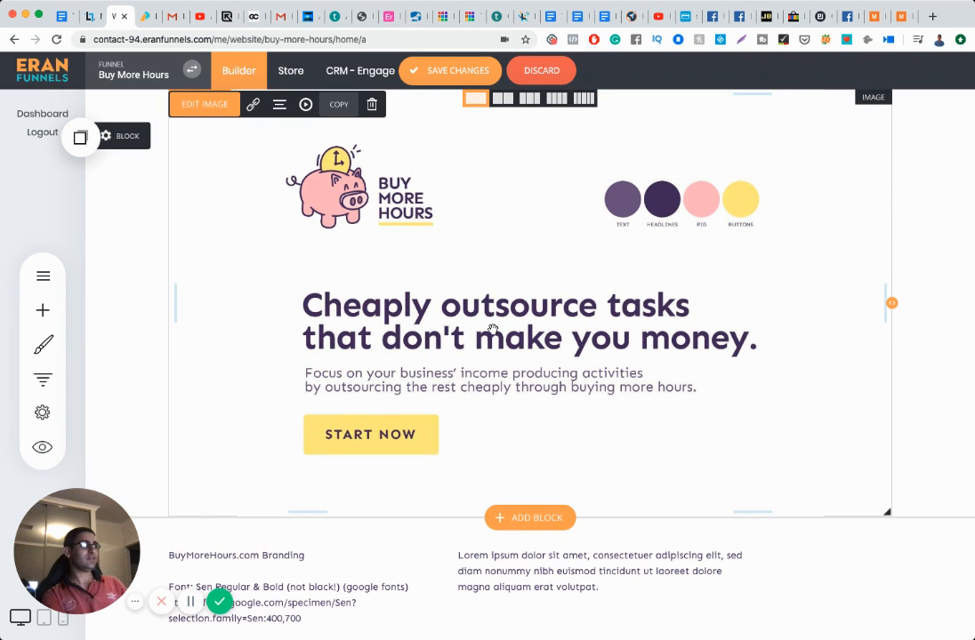
{"action": "scroll", "coordinate": [498, 370], "scroll_direction": "down", "scroll_amount": 2}
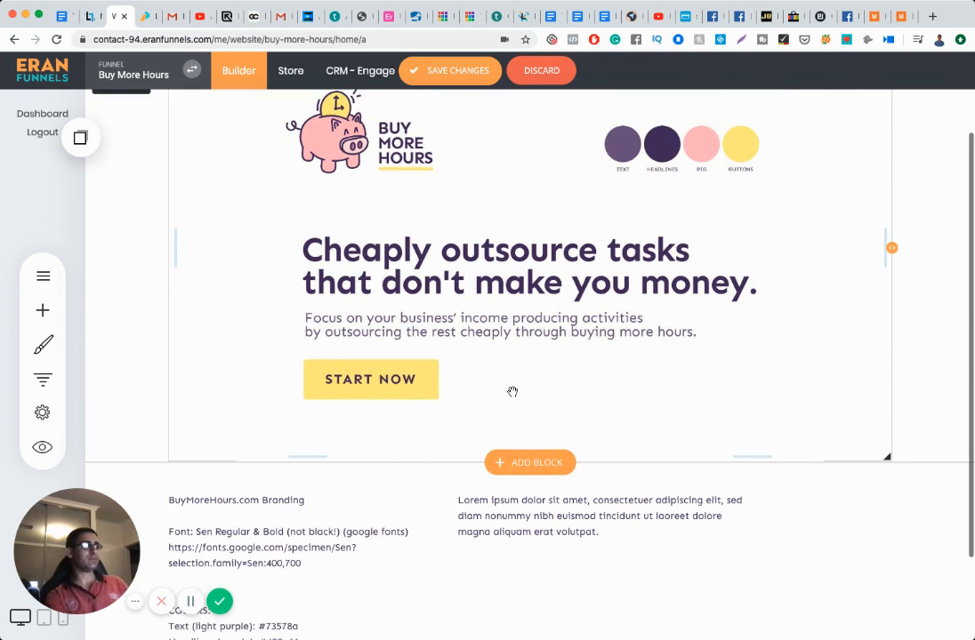
{"action": "scroll", "coordinate": [410, 251], "scroll_direction": "up", "scroll_amount": 2}
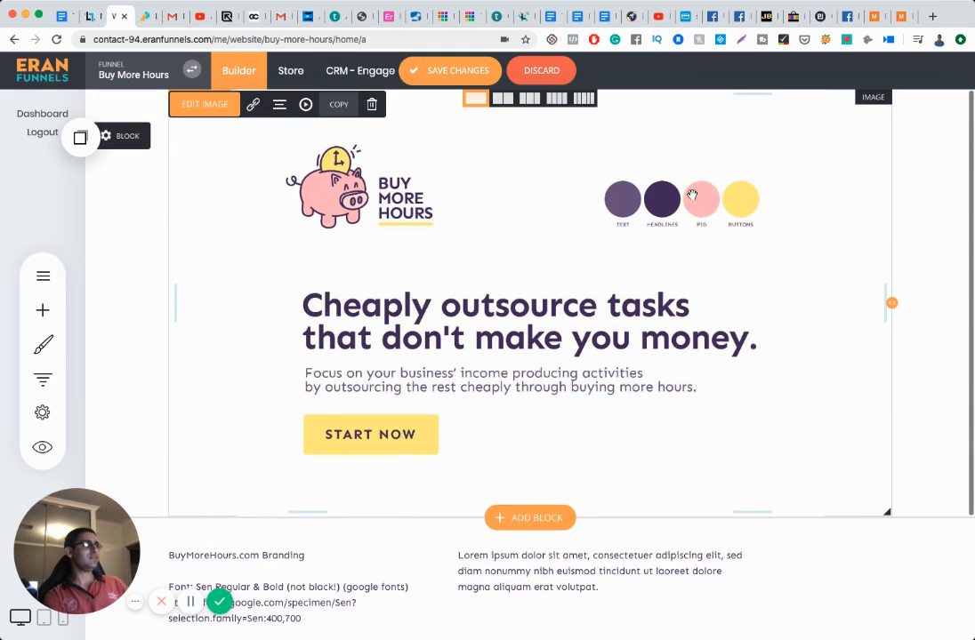
{"action": "scroll", "coordinate": [587, 272], "scroll_direction": "down", "scroll_amount": 2}
{"action": "scroll", "coordinate": [591, 287], "scroll_direction": "down", "scroll_amount": 2}
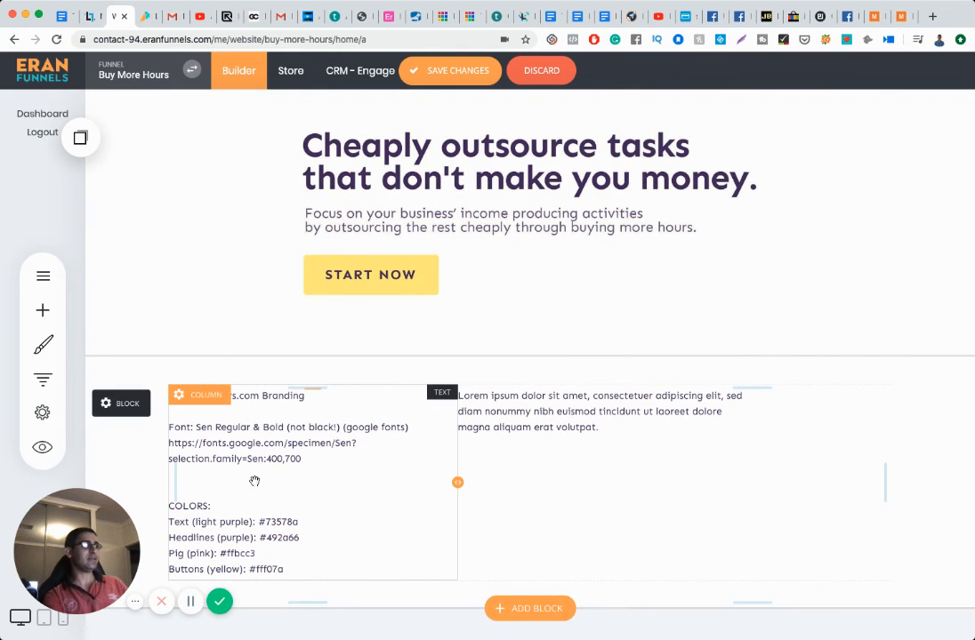
{"action": "left_click", "coordinate": [42, 346]}
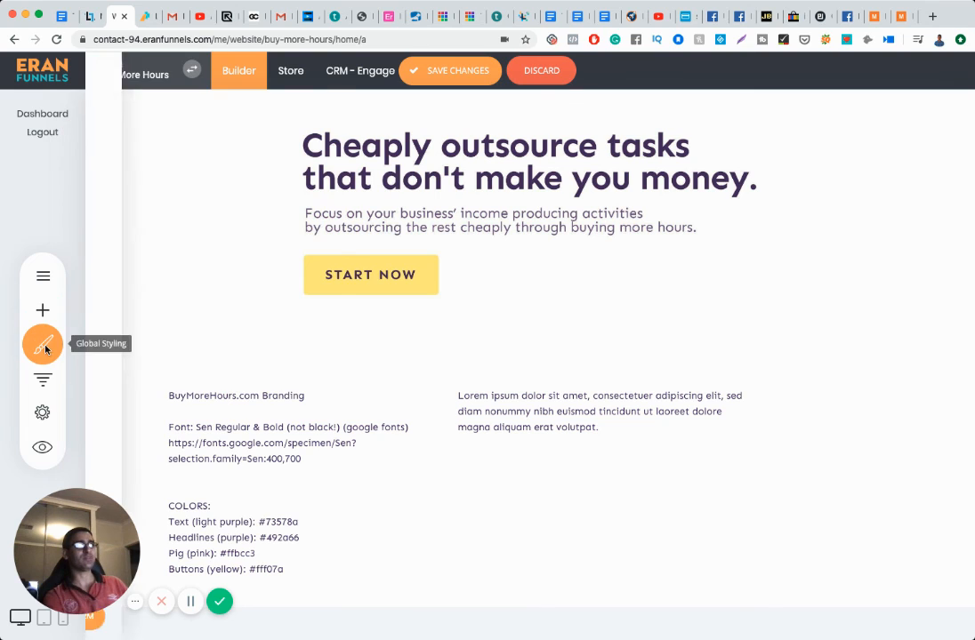
{"action": "left_click", "coordinate": [169, 227]}
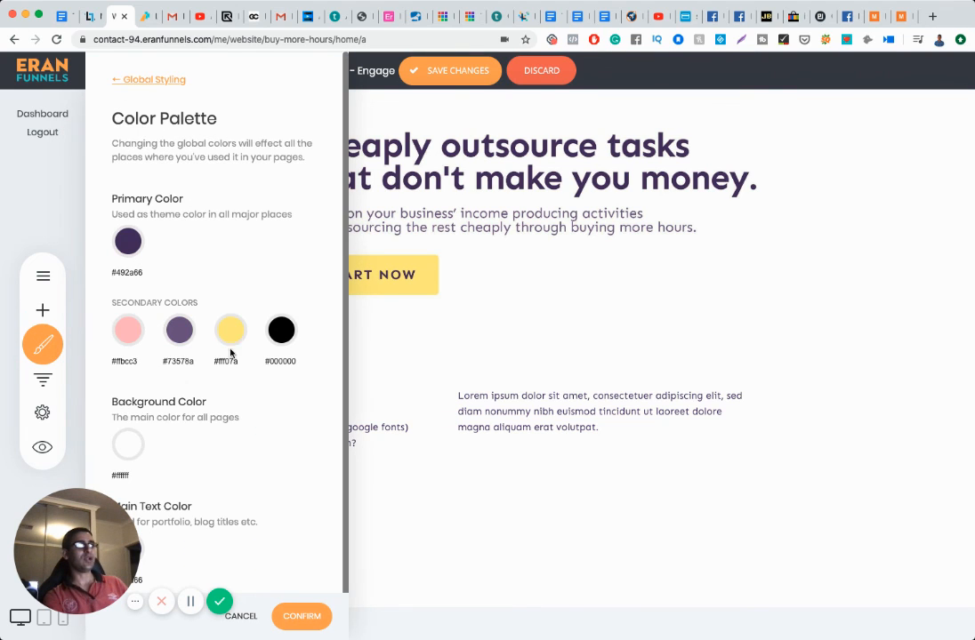
{"action": "left_click", "coordinate": [505, 342]}
{"action": "scroll", "coordinate": [505, 342], "scroll_direction": "up", "scroll_amount": 4}
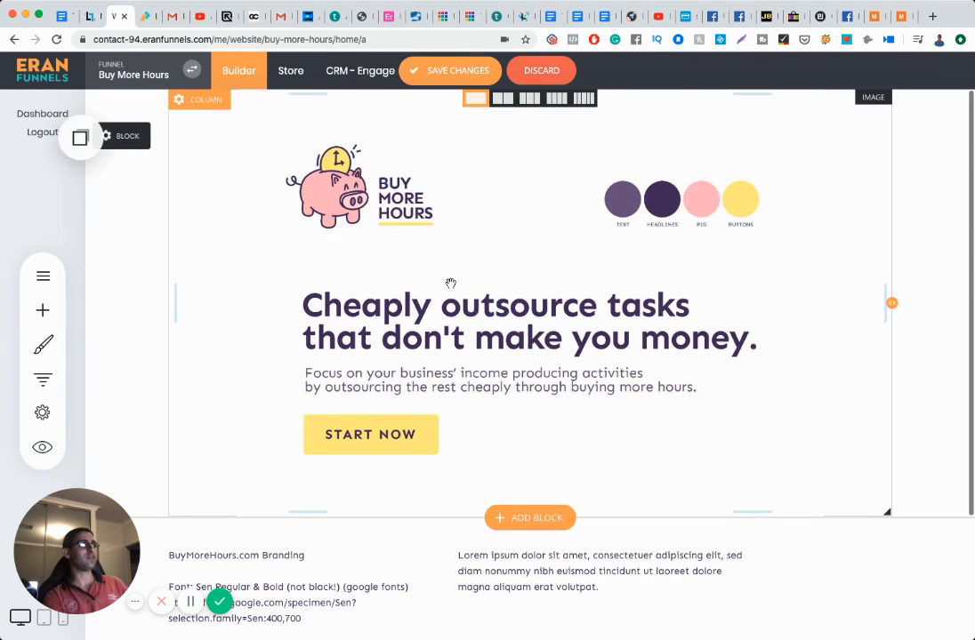
{"action": "scroll", "coordinate": [535, 372], "scroll_direction": "down", "scroll_amount": 4}
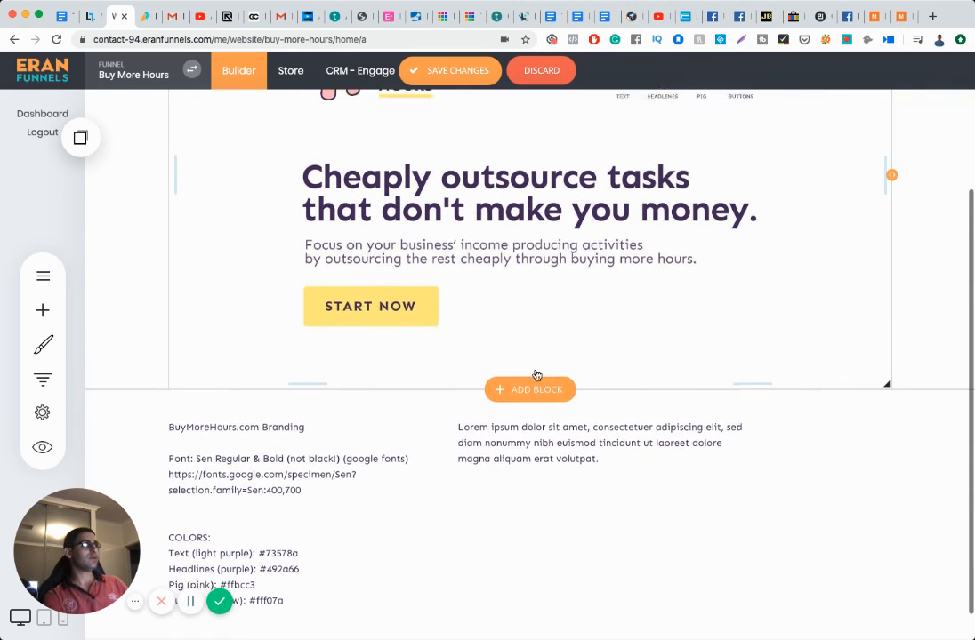